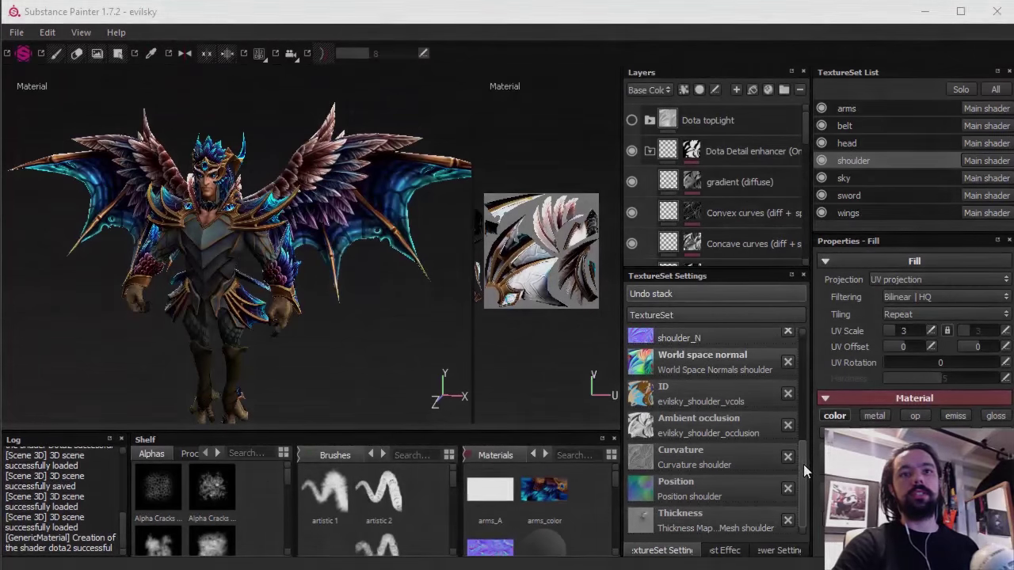
Step: Scroll the shoulder texture set's settings to review its baked maps
{"action": "scroll", "coordinate": [803, 464], "scroll_direction": "up", "scroll_amount": 10}
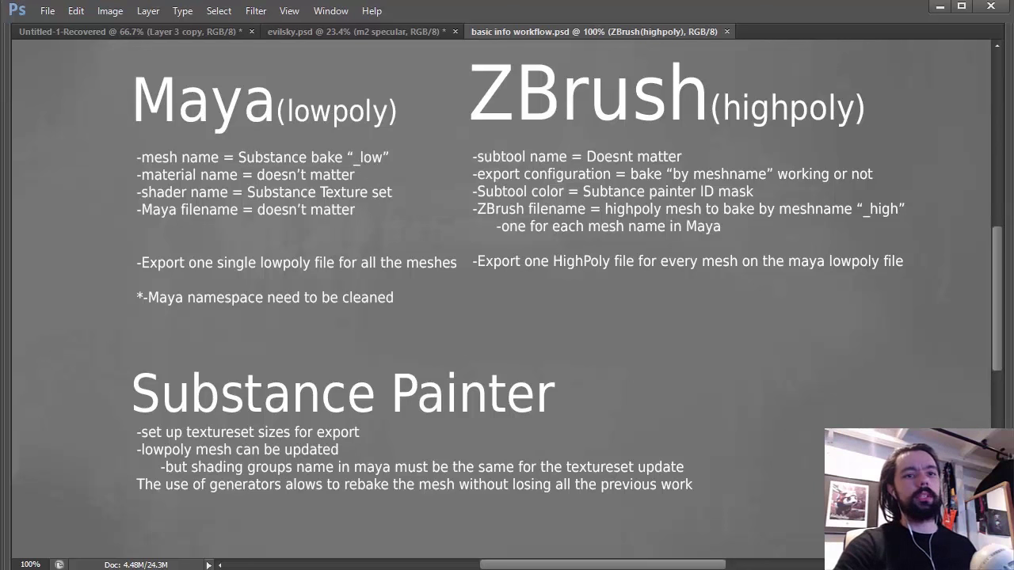
Step: Check the bake settings' _high and _low mesh suffixes, then return to the evilsky project
{"action": "key", "text": "alt+Tab"}
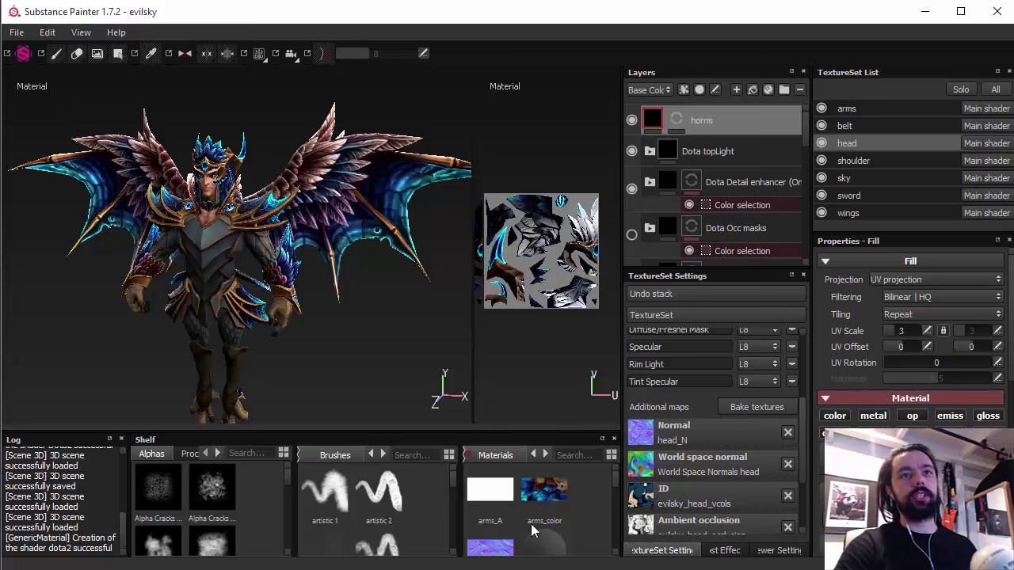
{"action": "left_click", "coordinate": [754, 408]}
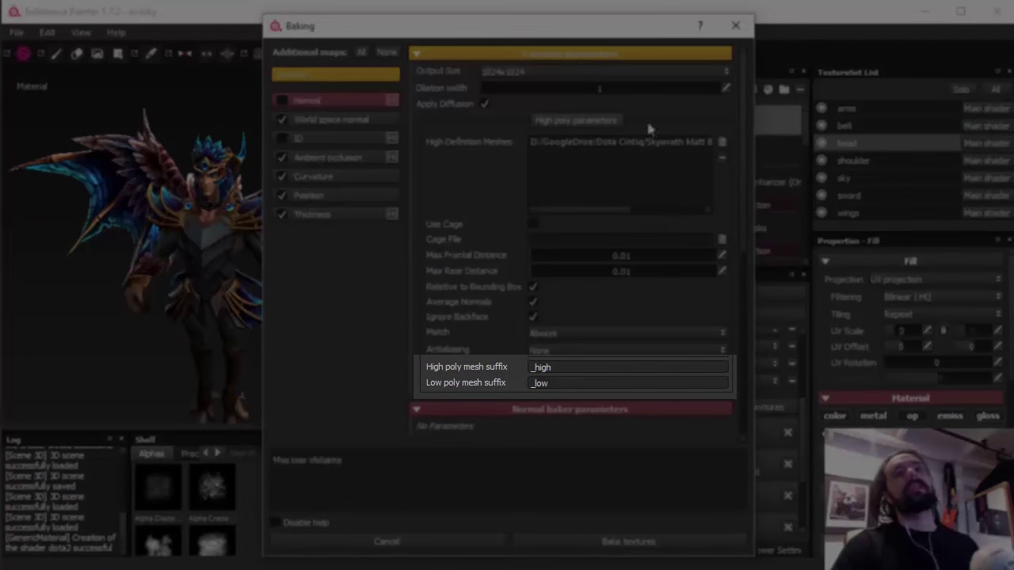
{"action": "left_click", "coordinate": [735, 26]}
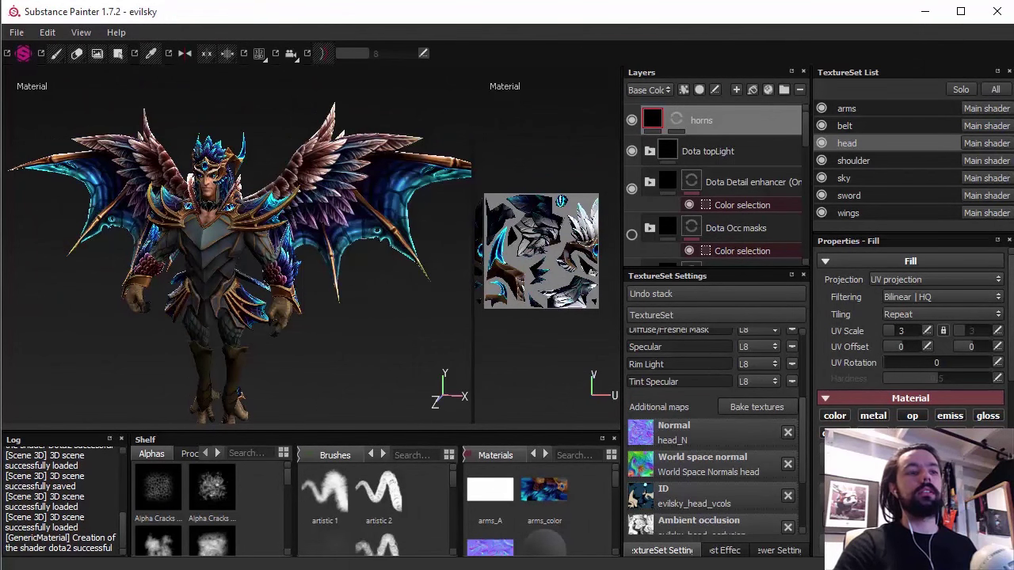
{"action": "key", "text": "alt+Tab"}
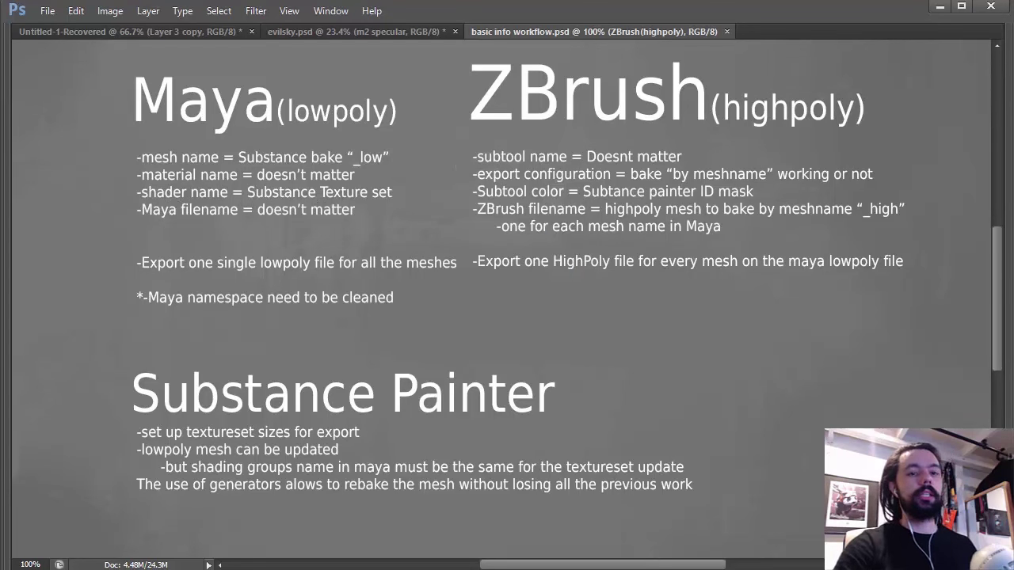
{"action": "key", "text": "alt+Tab"}
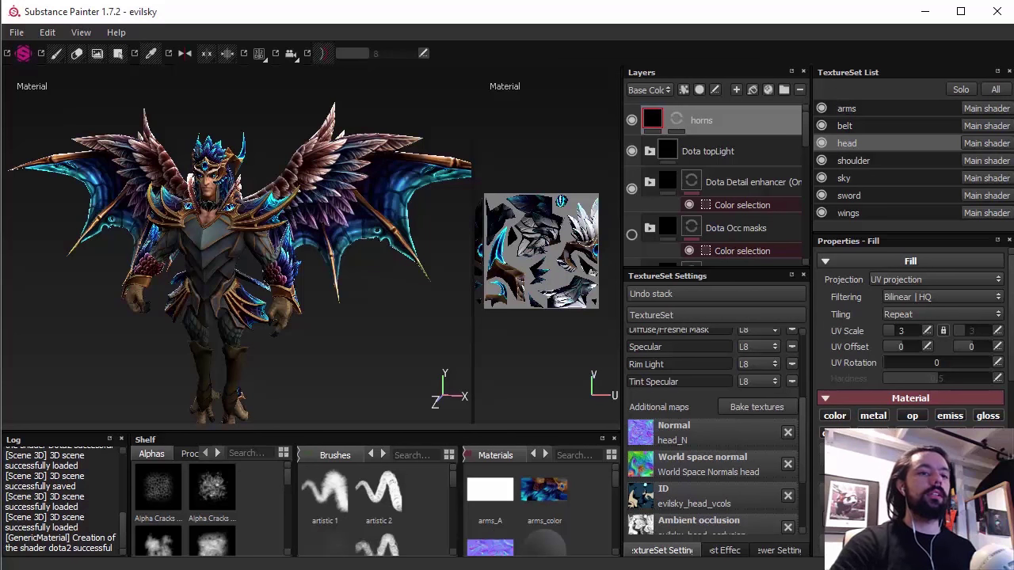
Step: Go over the Maya, ZBrush and Substance Painter naming and export notes, then move to Maya
{"action": "key", "text": "alt+Tab"}
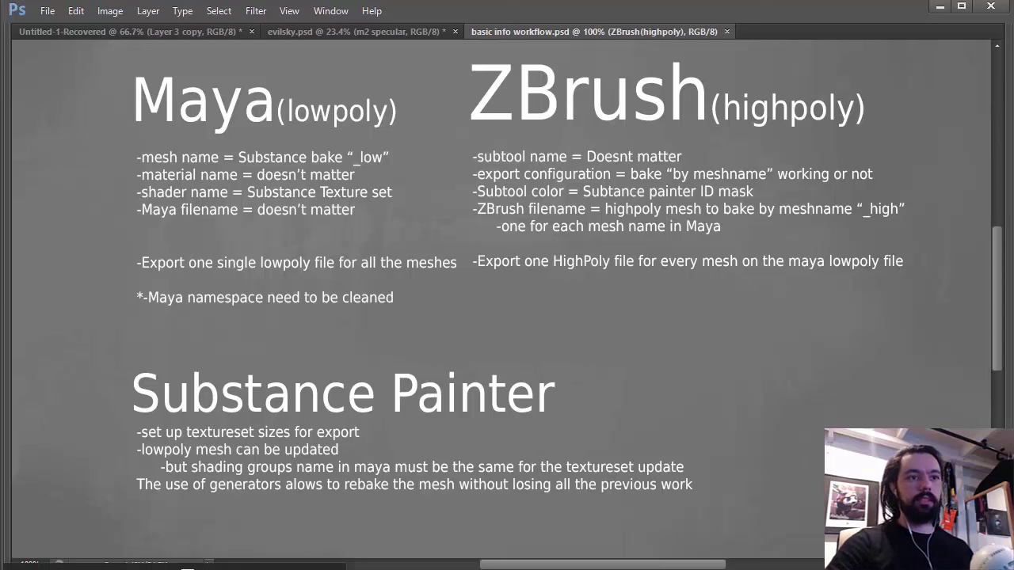
{"action": "key", "text": "alt+Tab"}
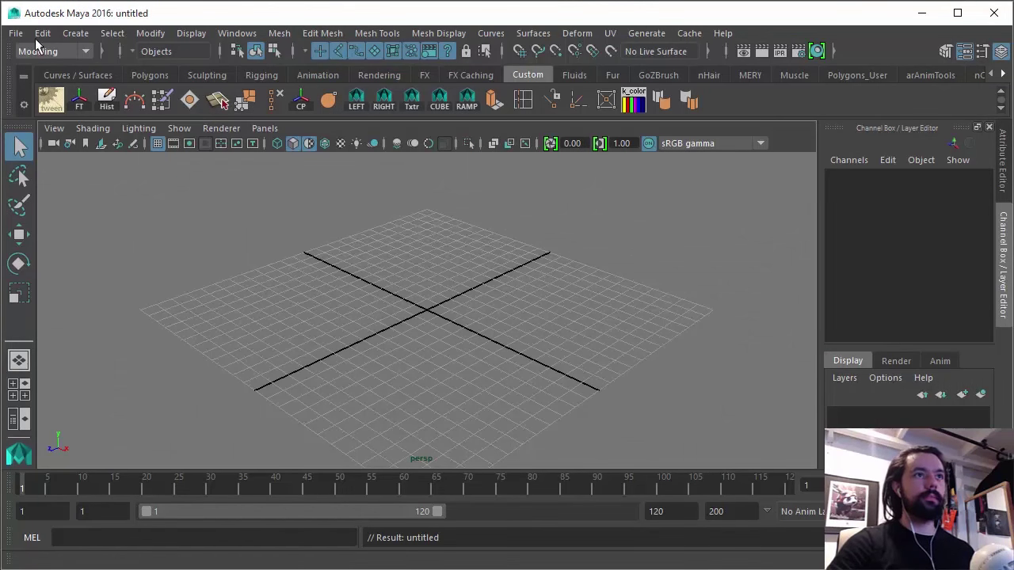
Step: Import wings_low.OBJ from the bake folder into the empty scene
{"action": "left_click", "coordinate": [15, 35]}
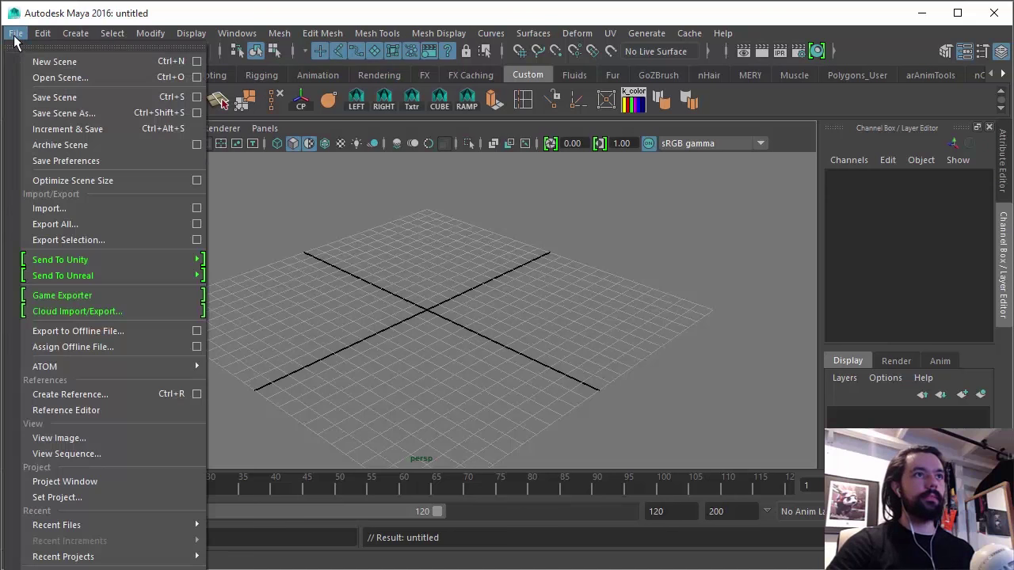
{"action": "left_click", "coordinate": [50, 208]}
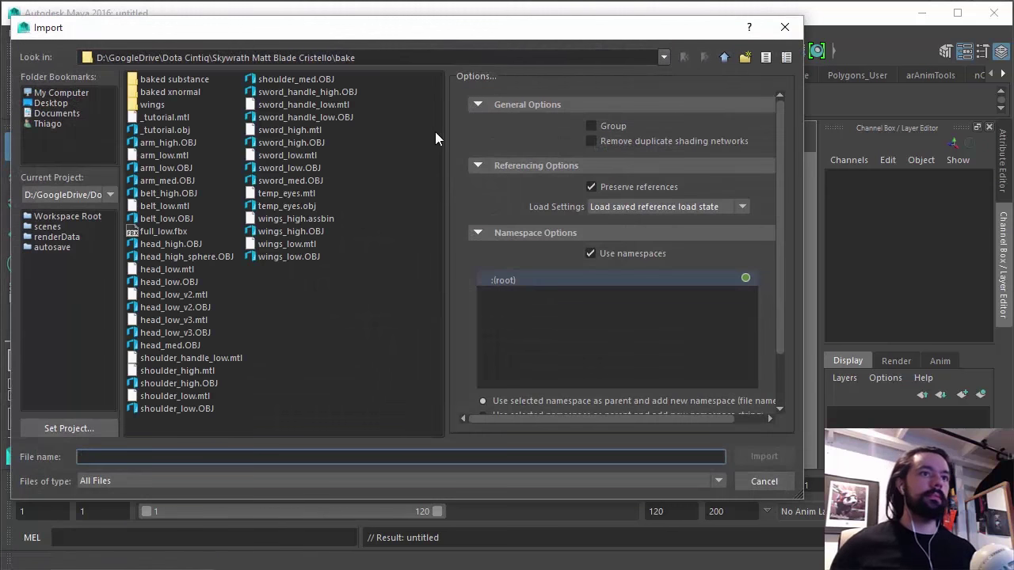
{"action": "left_click", "coordinate": [159, 336]}
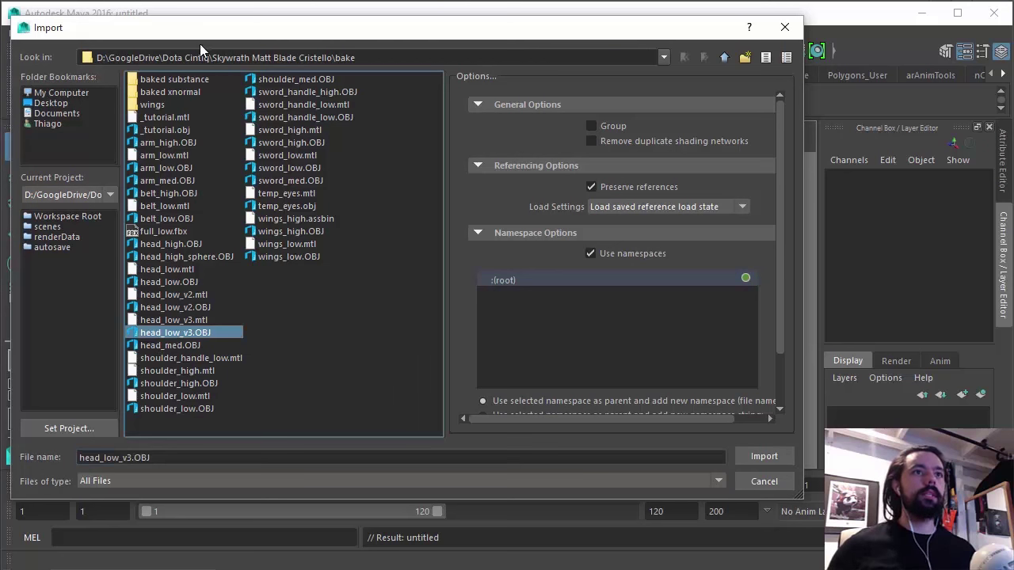
{"action": "double_click", "coordinate": [274, 256]}
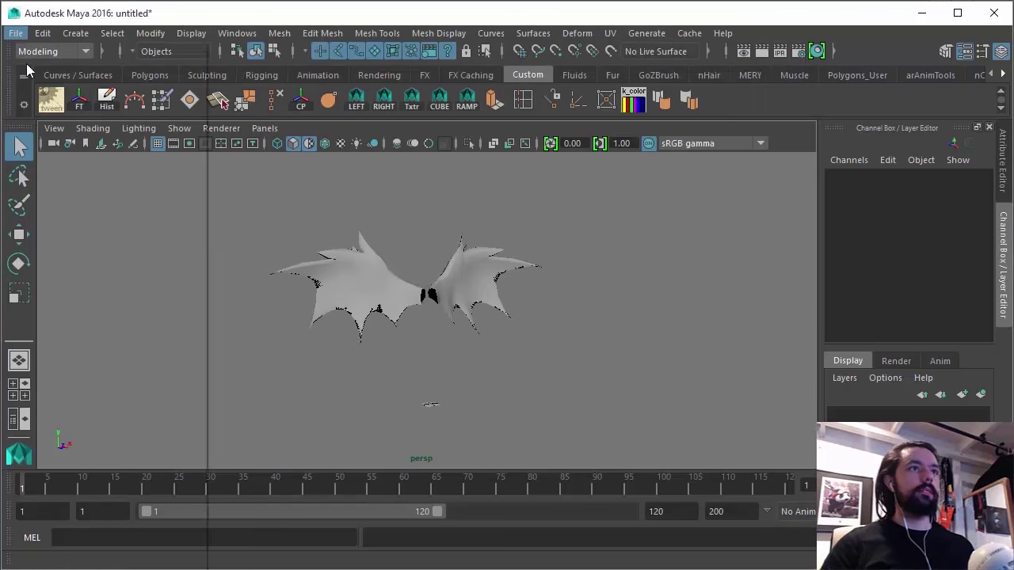
Step: Import head_low_v3.OBJ and shoulder_low.OBJ as well
{"action": "left_click", "coordinate": [47, 208]}
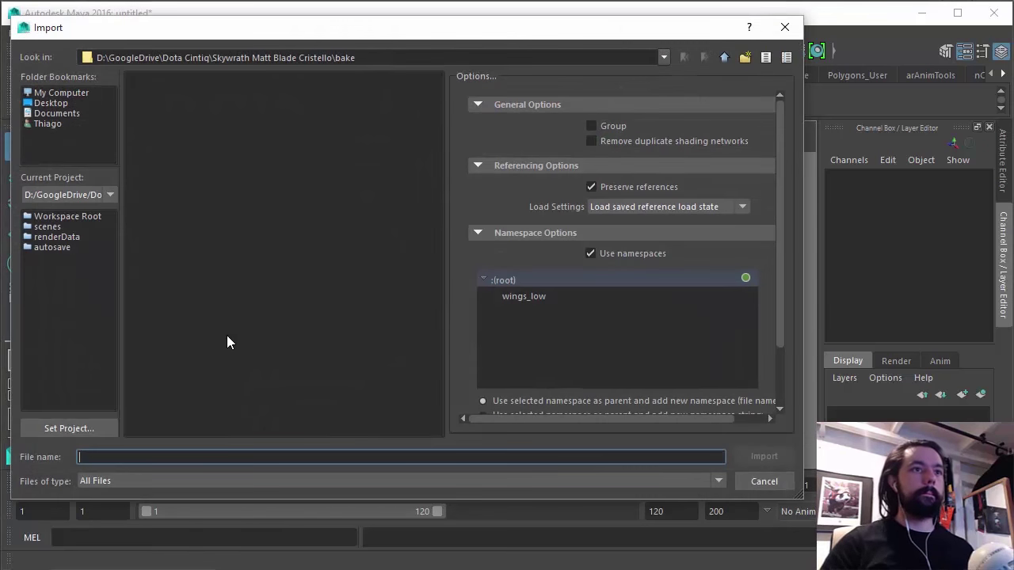
{"action": "left_click", "coordinate": [176, 333]}
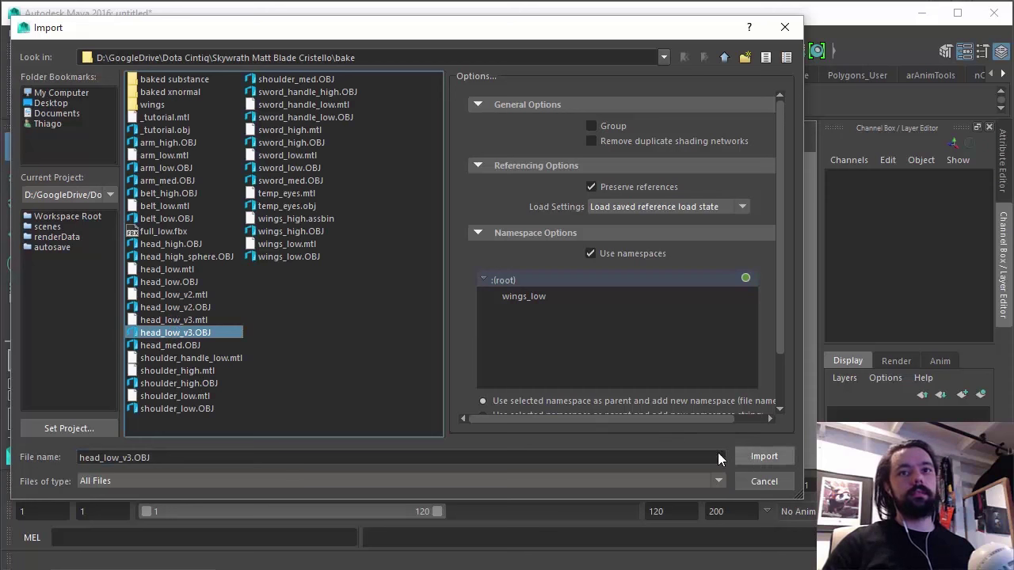
{"action": "left_click", "coordinate": [762, 456]}
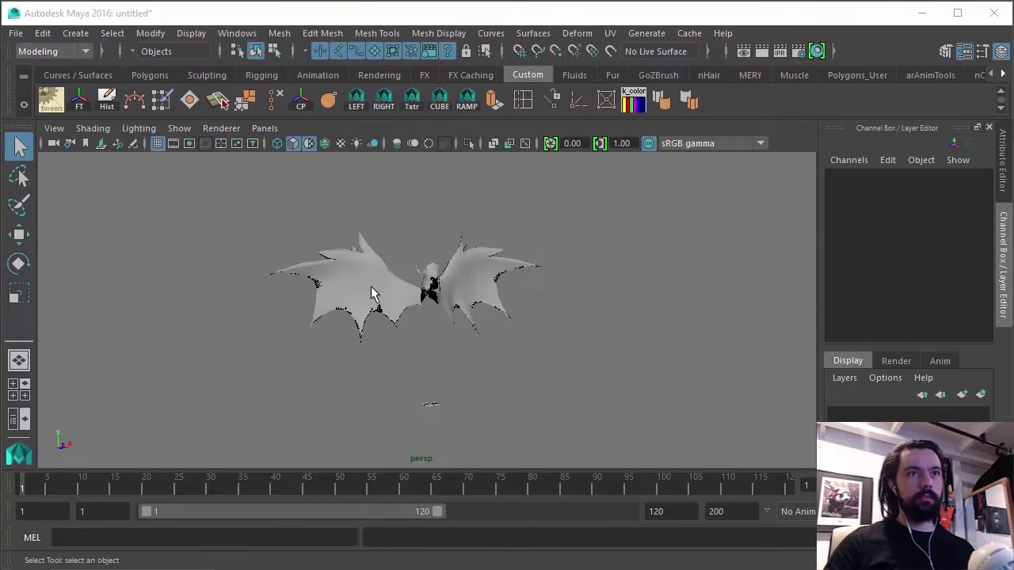
{"action": "key", "text": "g"}
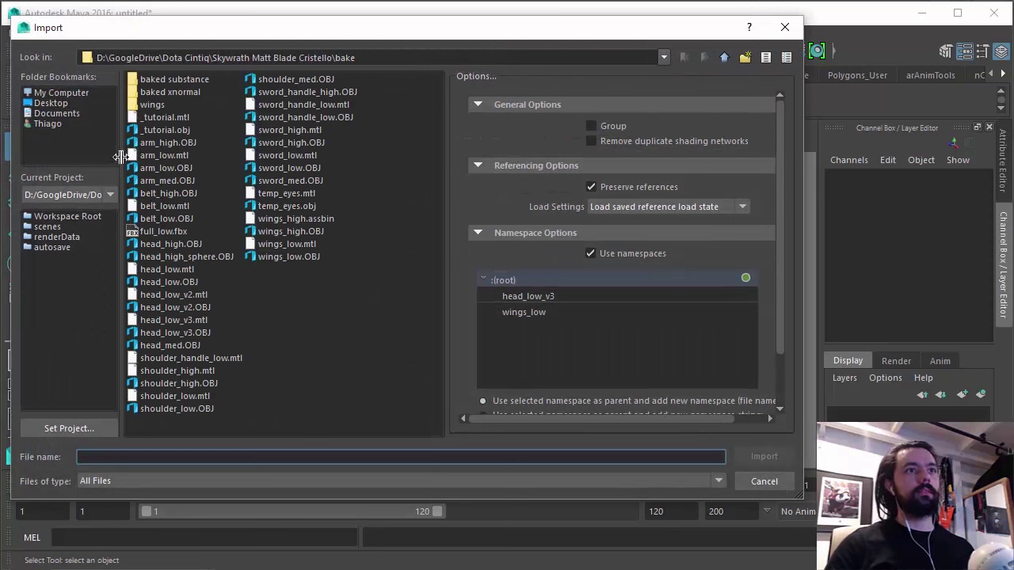
{"action": "left_click", "coordinate": [180, 409]}
{"action": "left_click", "coordinate": [764, 457]}
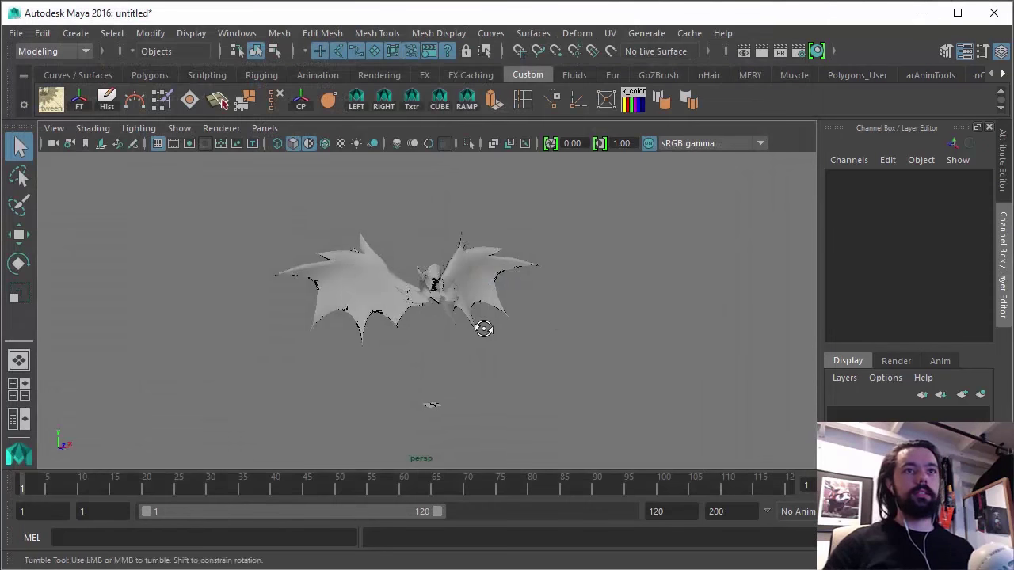
Step: Orbit to a low front angle on the bat and select the wings and head meshes
{"action": "left_click_drag", "start_coordinate": [444, 364], "coordinate": [491, 378], "text": "alt"}
{"action": "scroll", "coordinate": [439, 315], "scroll_direction": "up", "scroll_amount": 4}
{"action": "left_click_drag", "start_coordinate": [439, 314], "coordinate": [373, 265], "text": "alt"}
{"action": "left_click", "coordinate": [351, 287]}
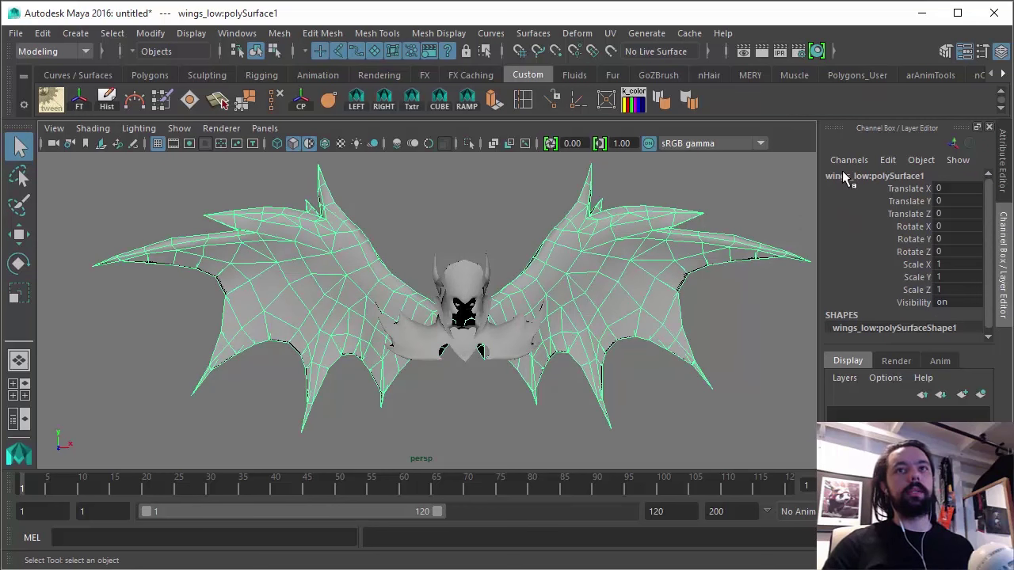
{"action": "left_click", "coordinate": [468, 287]}
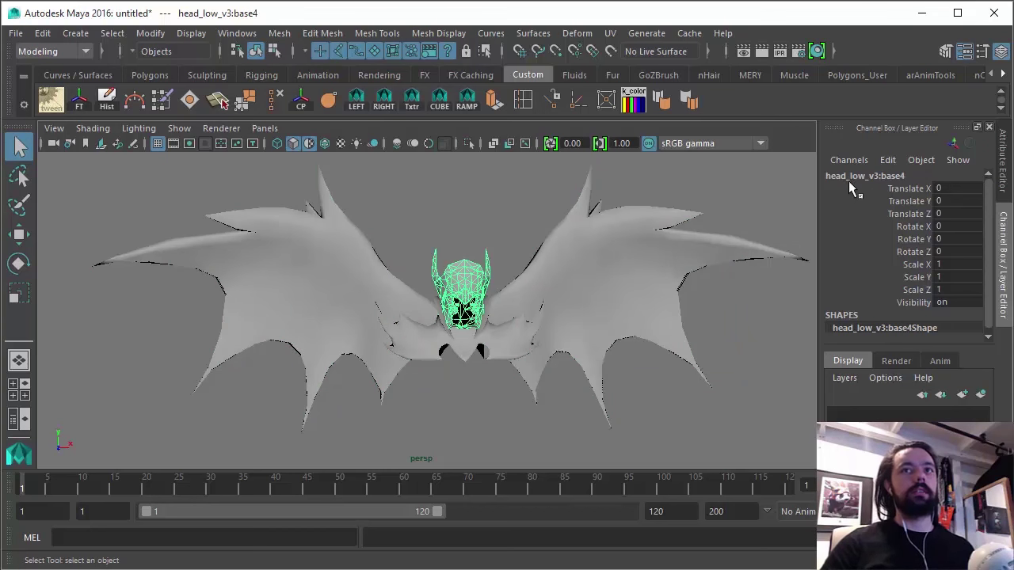
{"action": "left_click", "coordinate": [237, 34]}
Step: In the Namespace Editor, delete head_low_v3, shoulder_low and wings_low, choosing Merge with Root for each
{"action": "mouse_move", "coordinate": [275, 95]}
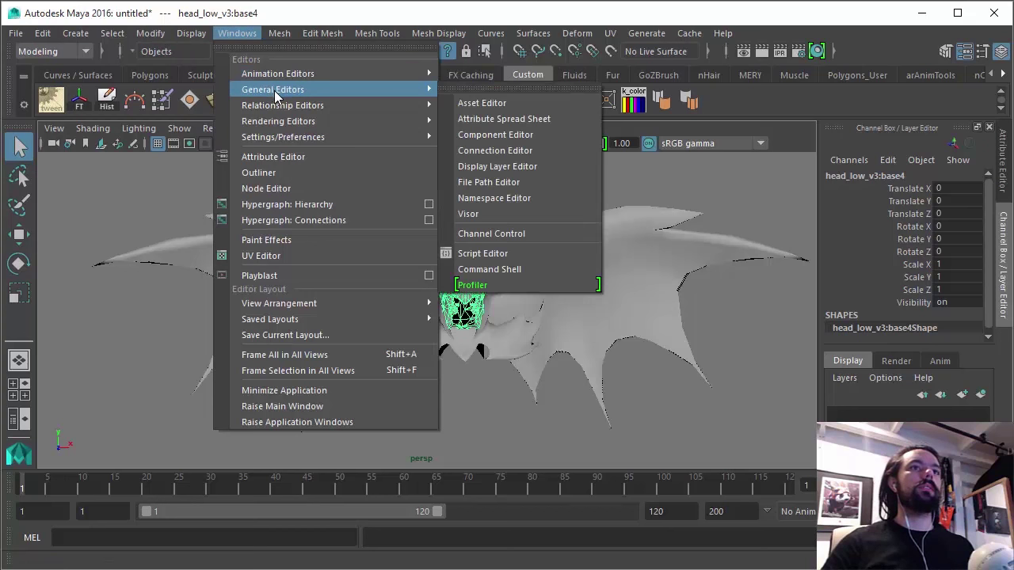
{"action": "left_click", "coordinate": [491, 199]}
{"action": "left_click", "coordinate": [416, 203]}
{"action": "left_click", "coordinate": [421, 236], "text": "shift"}
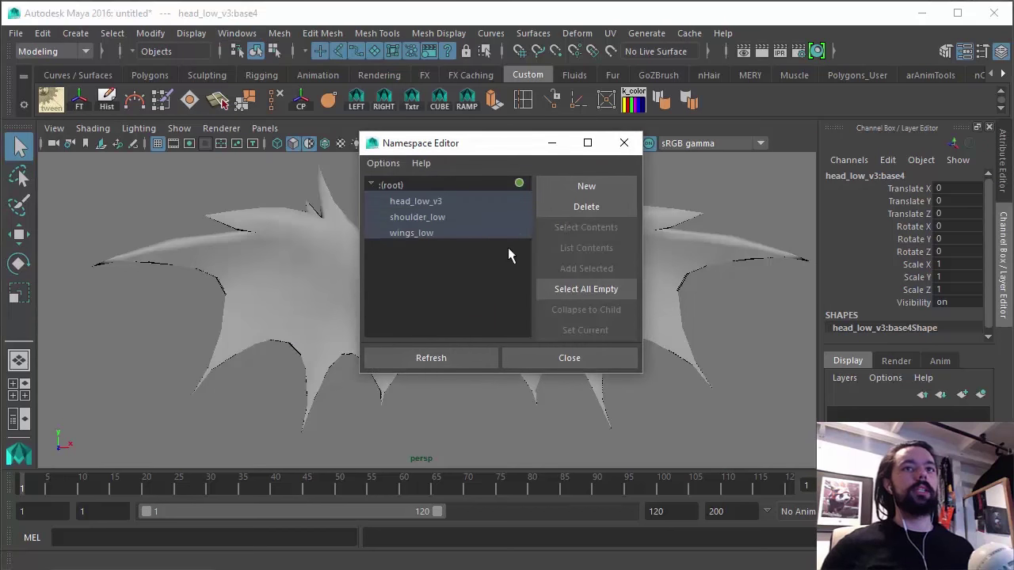
{"action": "left_click", "coordinate": [586, 207]}
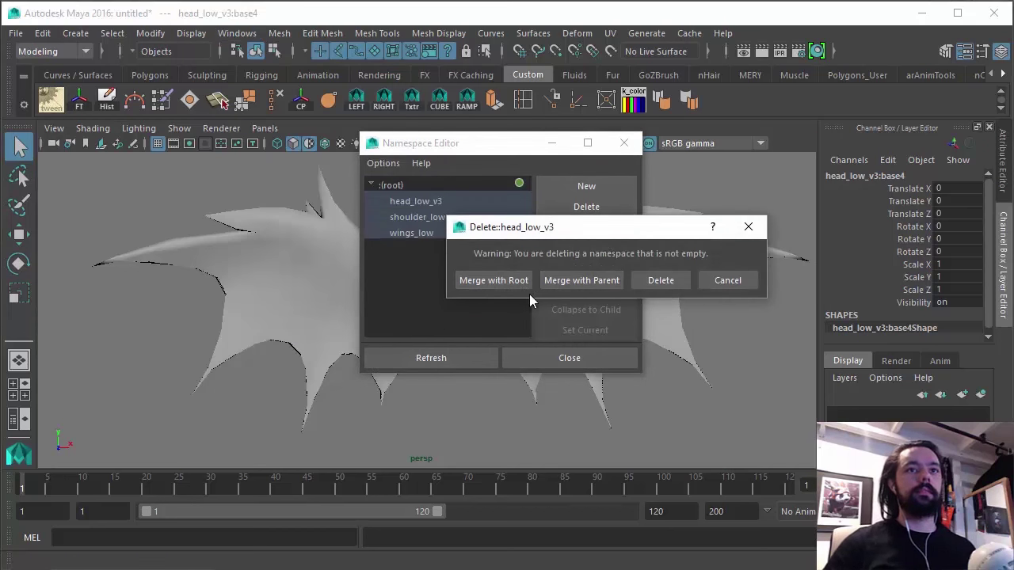
{"action": "left_click", "coordinate": [498, 282]}
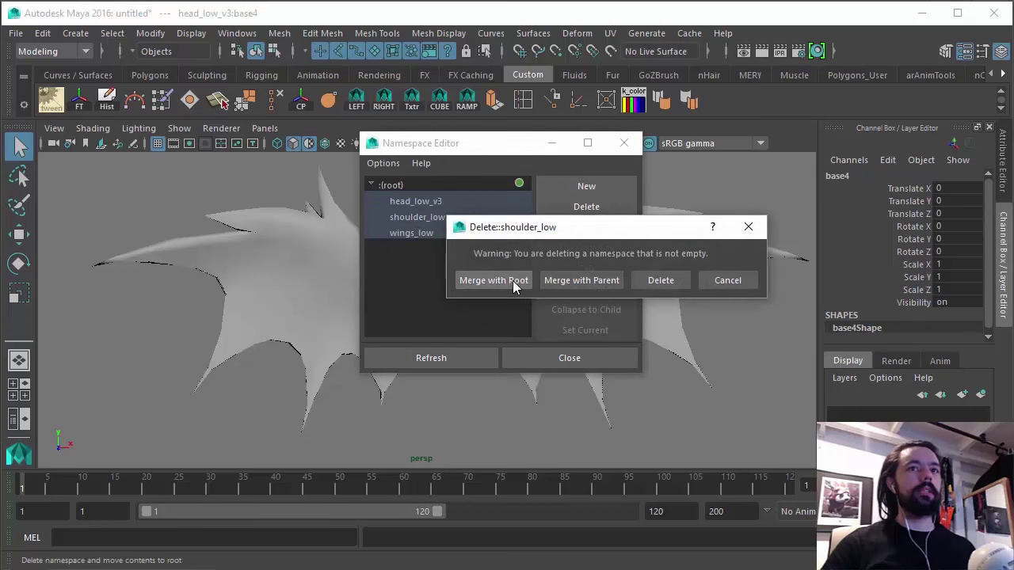
{"action": "left_click", "coordinate": [511, 280]}
{"action": "left_click", "coordinate": [491, 280]}
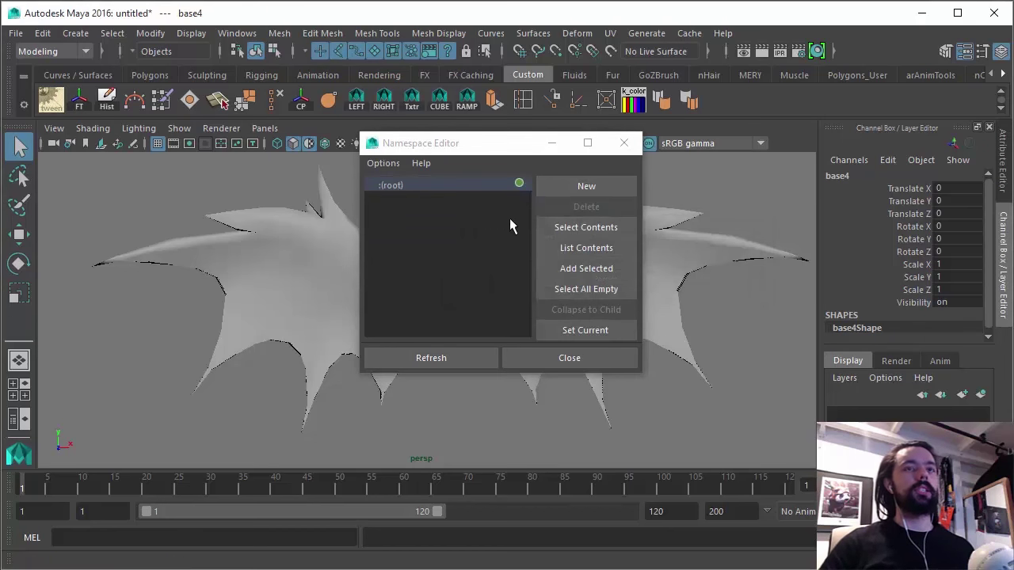
{"action": "left_click", "coordinate": [465, 172]}
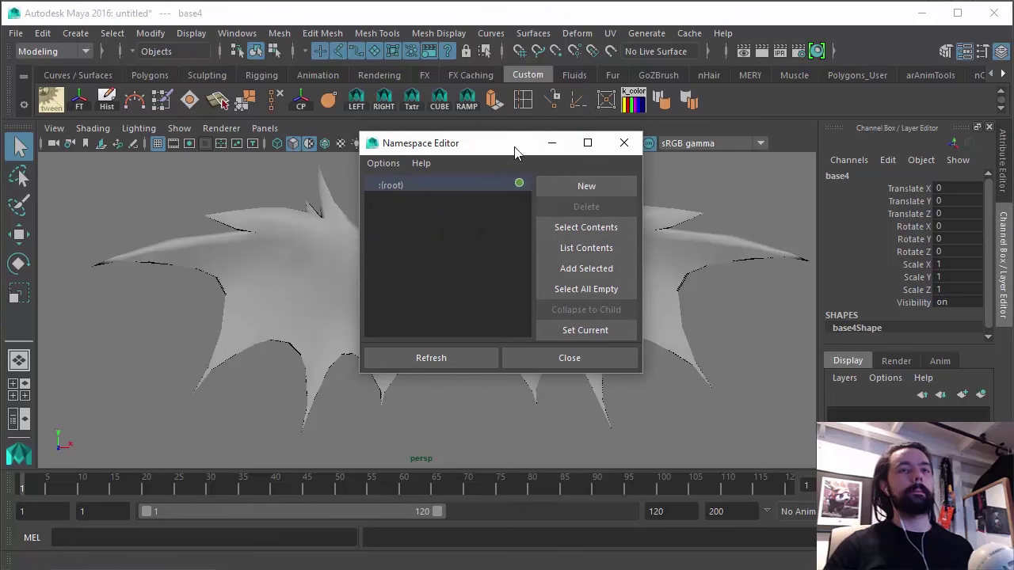
{"action": "left_click_drag", "start_coordinate": [604, 143], "coordinate": [658, 173]}
{"action": "left_click", "coordinate": [677, 173]}
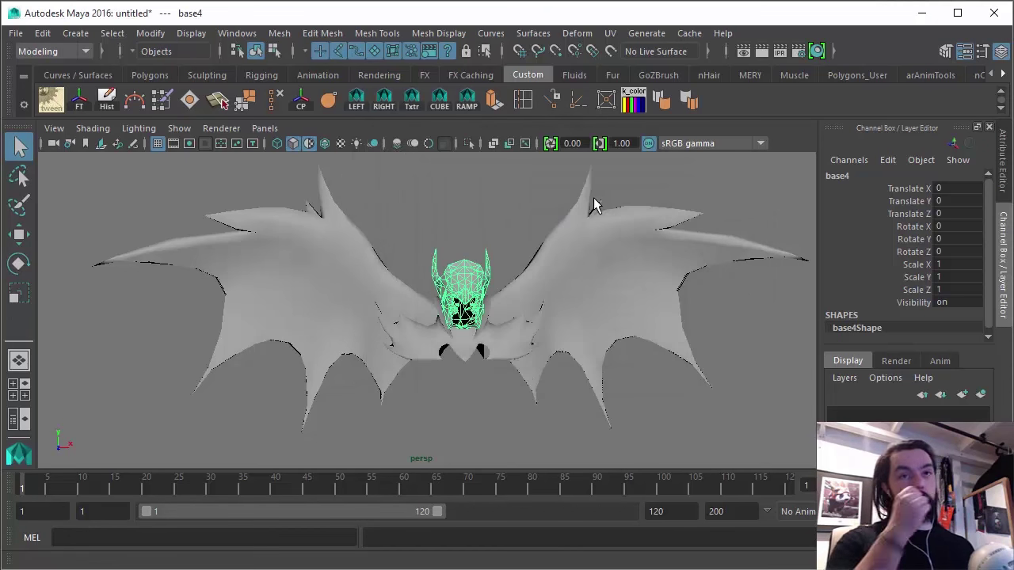
Step: Rename the wing mesh polySurface1 to wings_low in the Channel Box
{"action": "left_click_drag", "start_coordinate": [282, 172], "coordinate": [566, 371]}
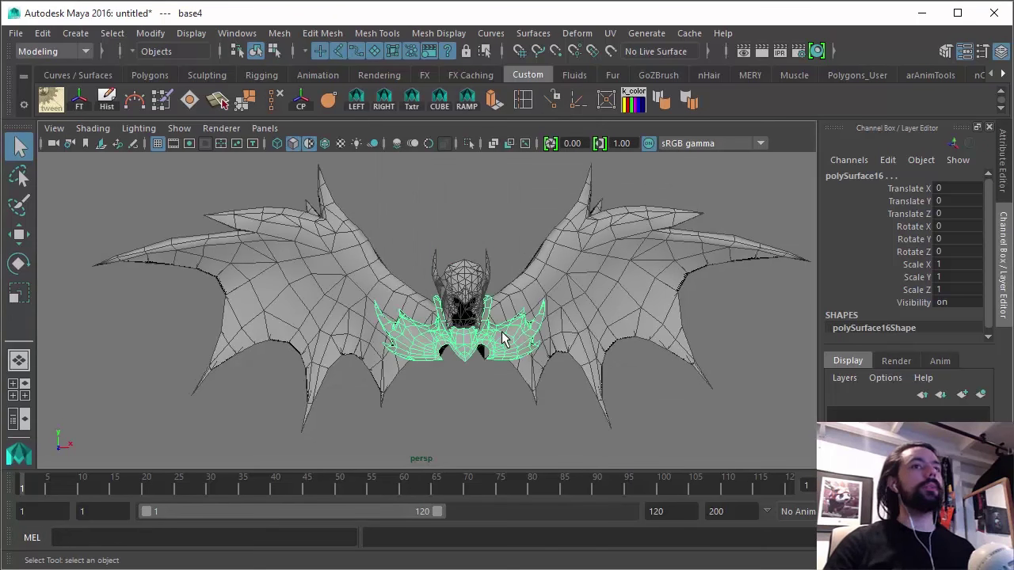
{"action": "left_click_drag", "start_coordinate": [392, 211], "coordinate": [441, 215], "text": "alt"}
{"action": "left_click", "coordinate": [432, 226]}
{"action": "left_click", "coordinate": [381, 276]}
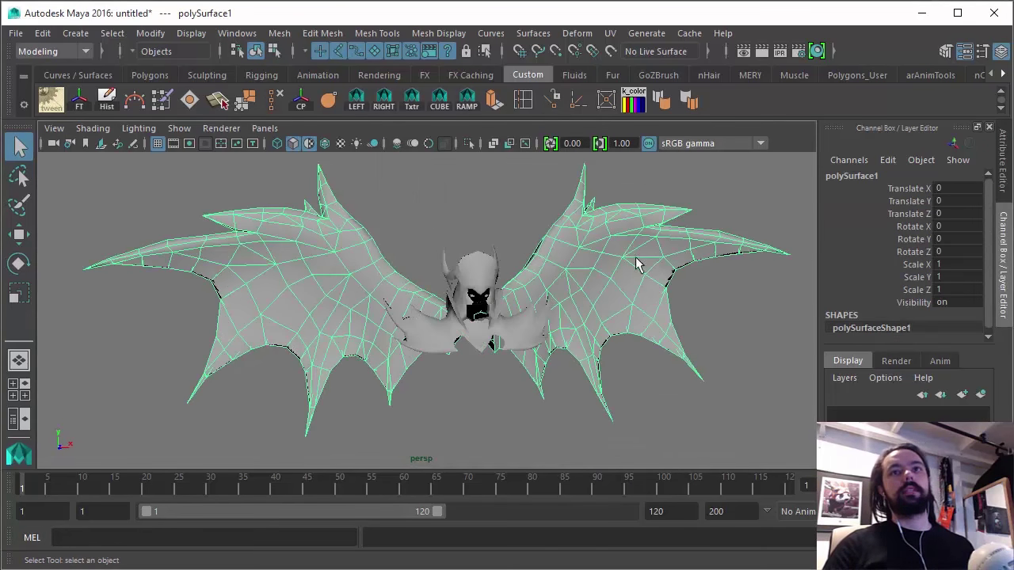
{"action": "double_click", "coordinate": [869, 176]}
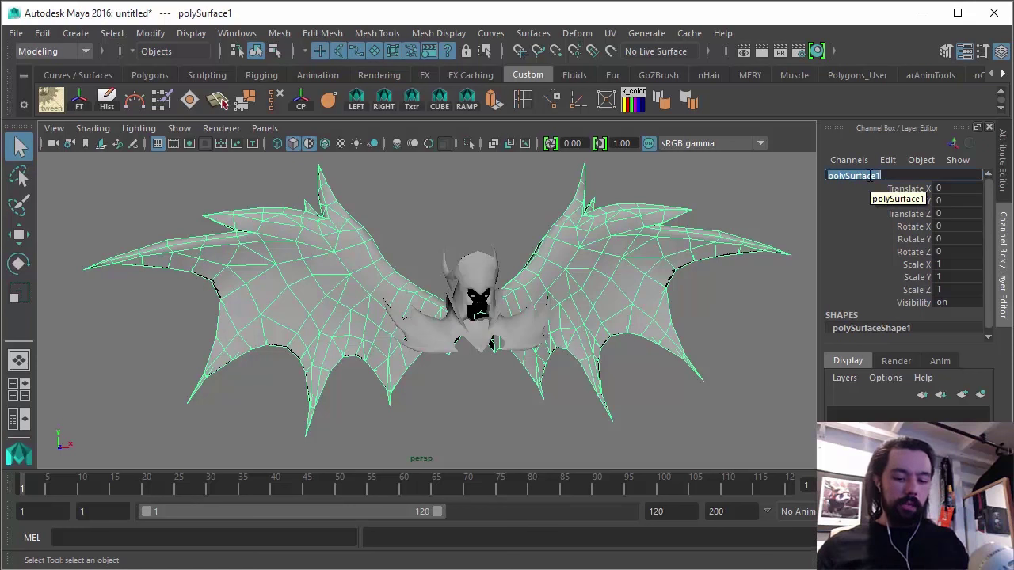
{"action": "type", "text": "wings_low"}
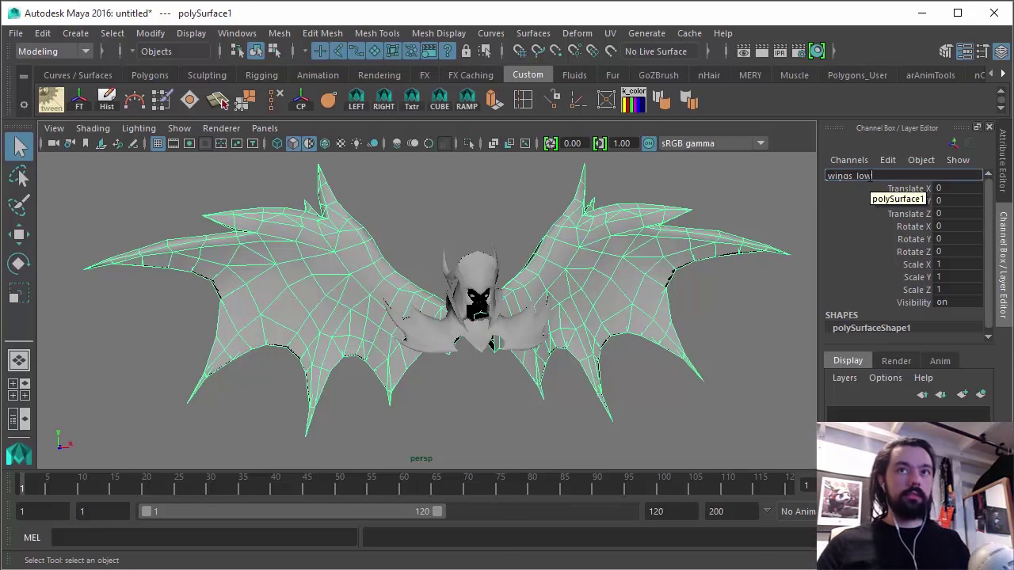
{"action": "key", "text": "Return"}
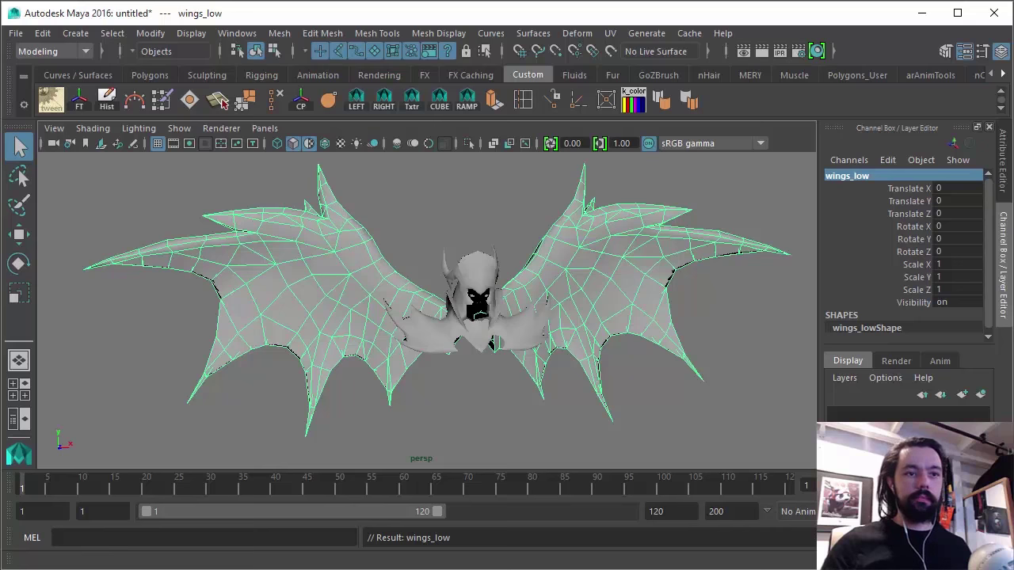
Step: After checking the notes, rename the head mesh to head_low
{"action": "key", "text": "alt+Tab"}
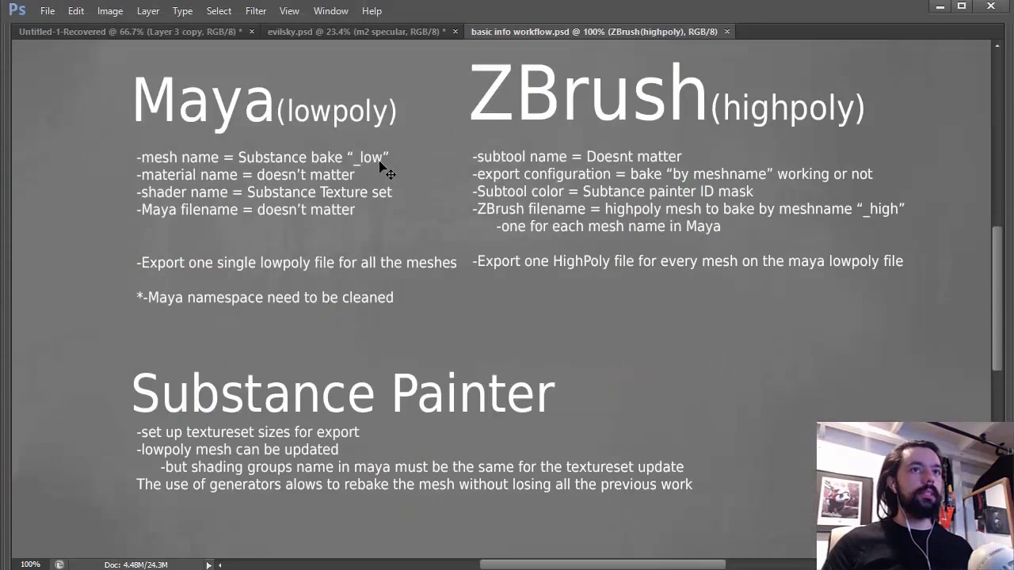
{"action": "left_click", "coordinate": [939, 7]}
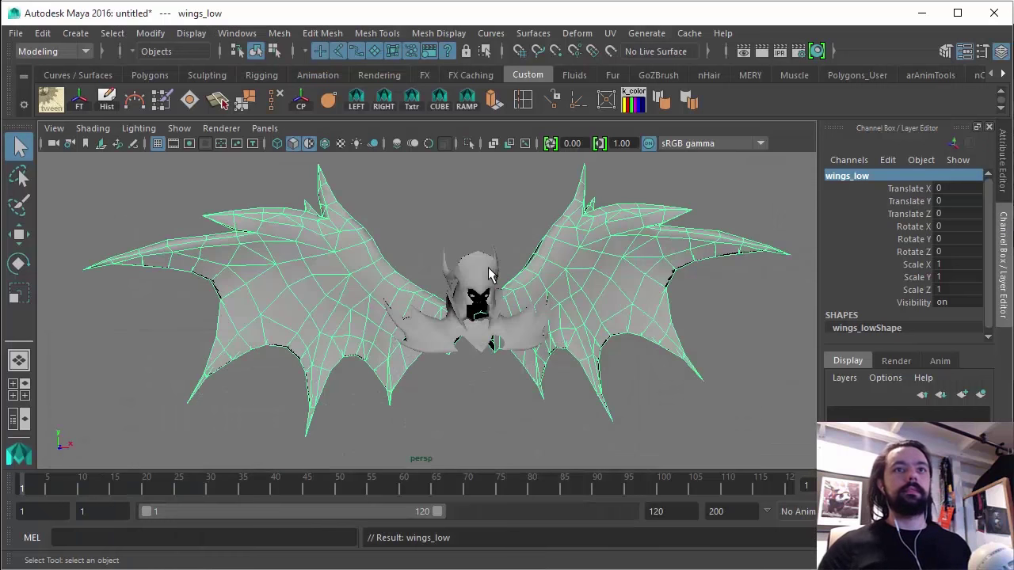
{"action": "left_click", "coordinate": [489, 273]}
{"action": "double_click", "coordinate": [873, 177]}
{"action": "type", "text": "h"}
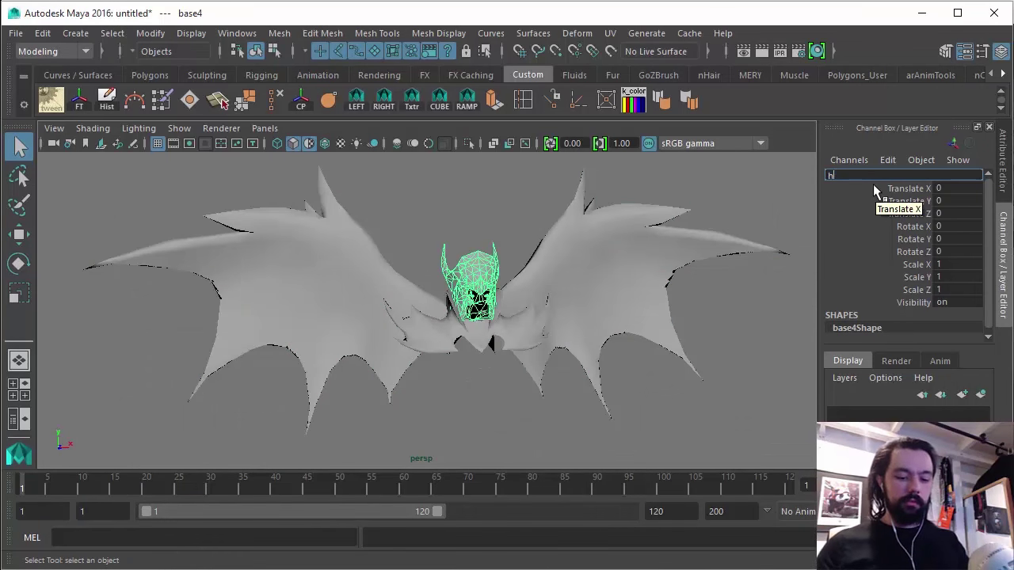
{"action": "type", "text": "ead_low"}
{"action": "key", "text": "Return"}
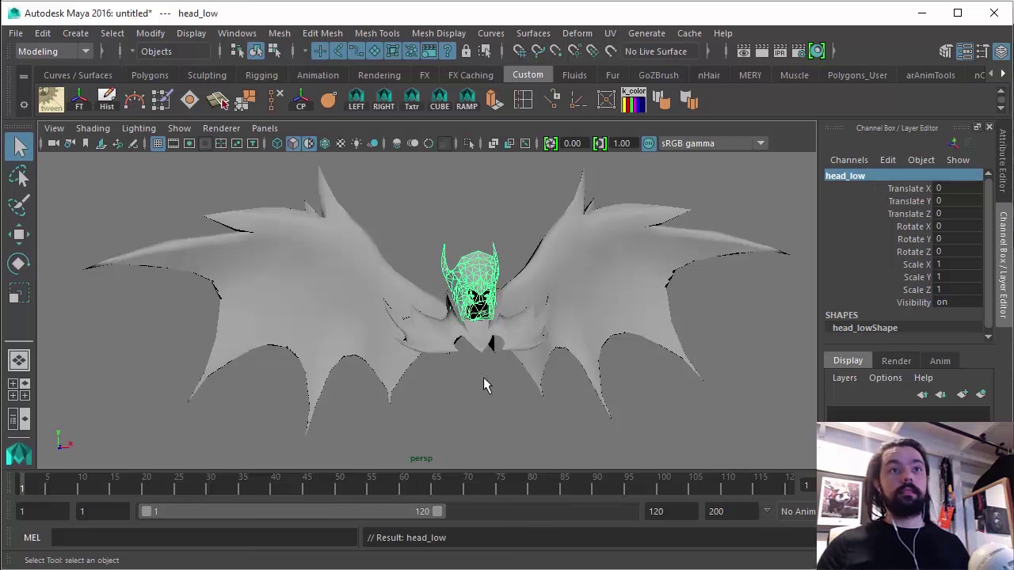
Step: Rename the collar piece polySurface16 to sholder_low and reselect the head mesh
{"action": "left_click", "coordinate": [432, 336]}
{"action": "double_click", "coordinate": [877, 177]}
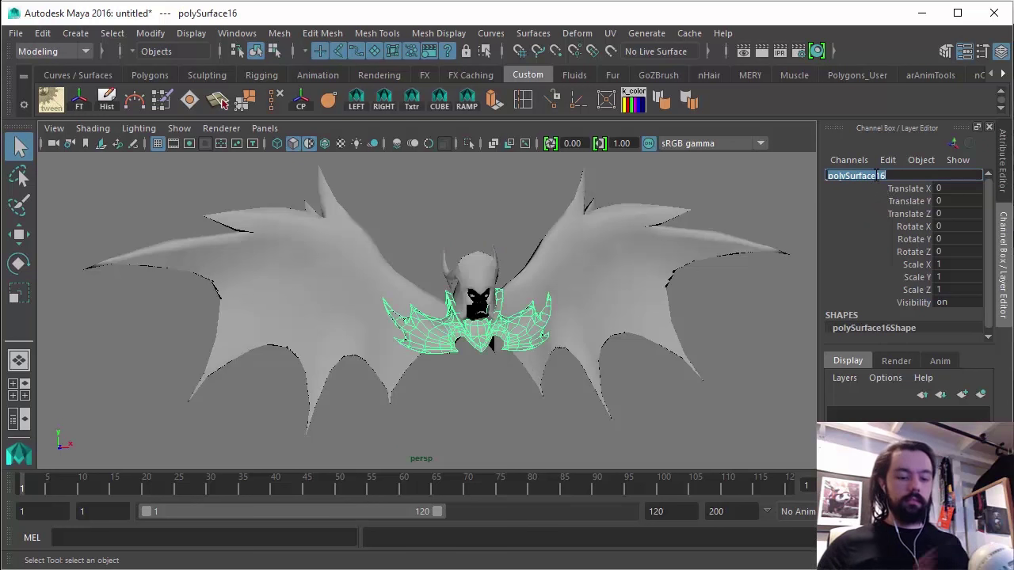
{"action": "type", "text": "sholder"}
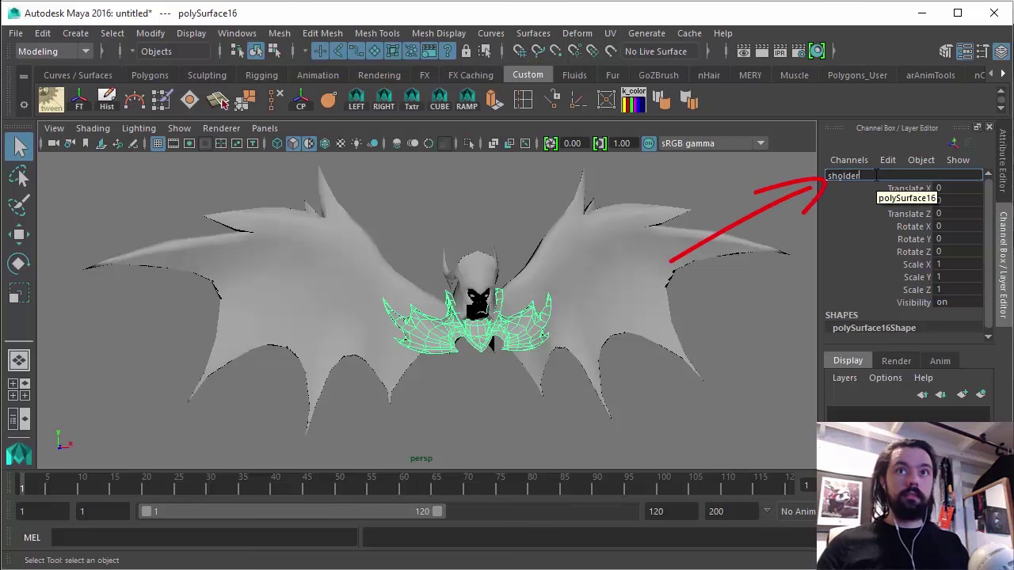
{"action": "type", "text": "_low"}
{"action": "key", "text": "Return"}
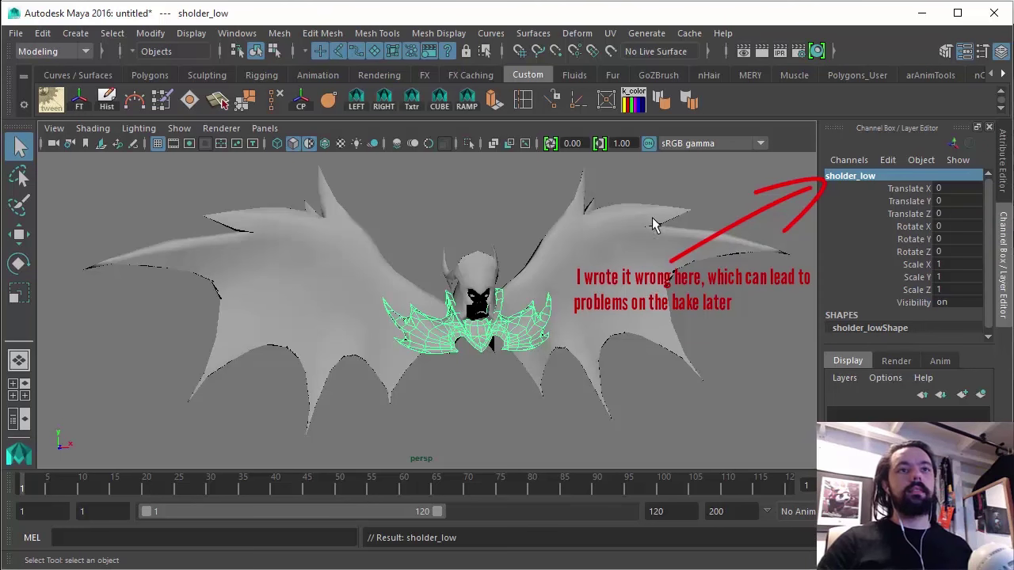
{"action": "left_click", "coordinate": [438, 212]}
{"action": "left_click", "coordinate": [475, 263]}
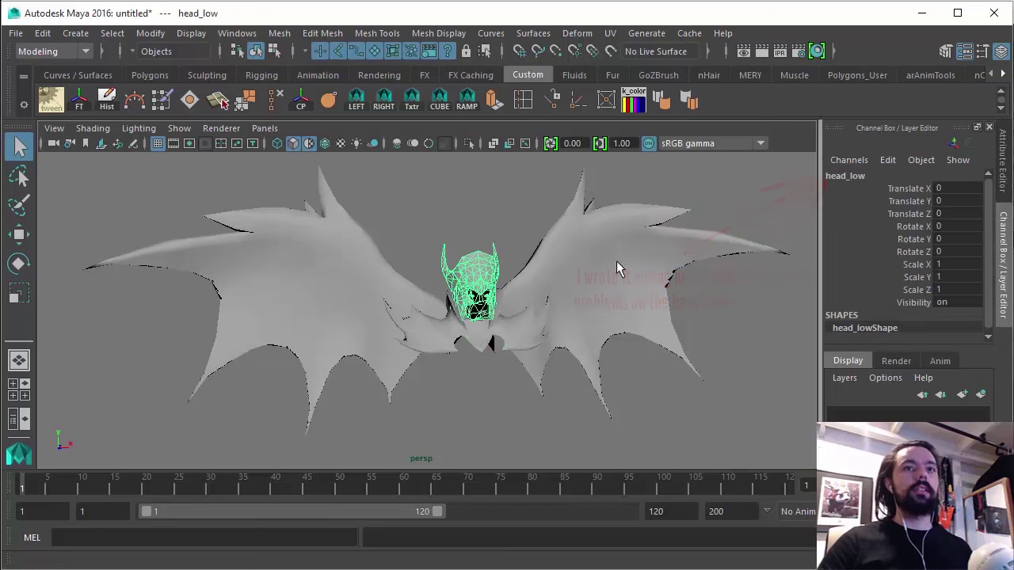
{"action": "left_click_drag", "start_coordinate": [466, 223], "coordinate": [383, 281], "text": "alt"}
Step: In Hypershade, create a Lambert material and name it shoulder_mat
{"action": "left_click", "coordinate": [555, 325]}
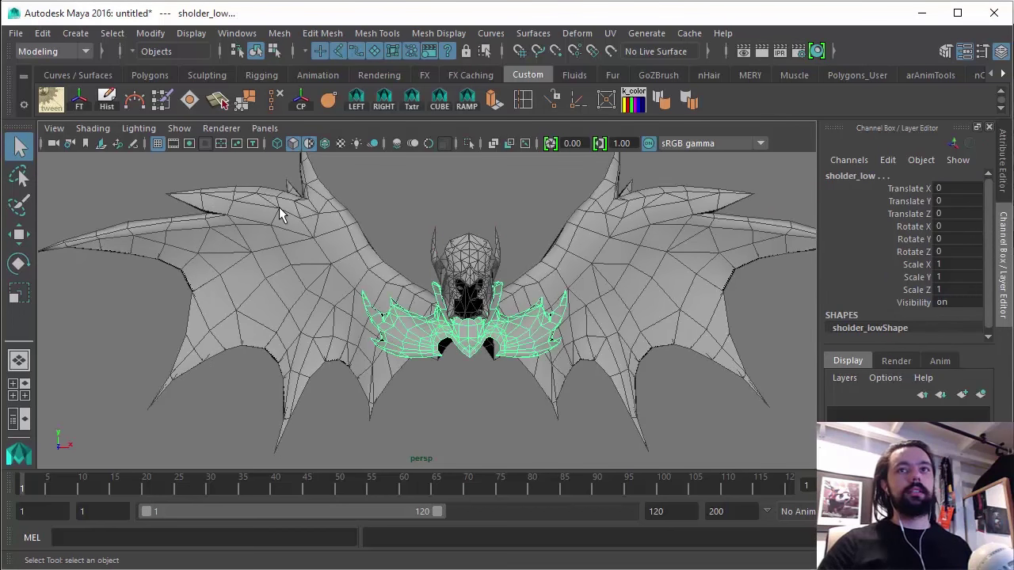
{"action": "left_click", "coordinate": [174, 163]}
{"action": "left_click", "coordinate": [191, 34]}
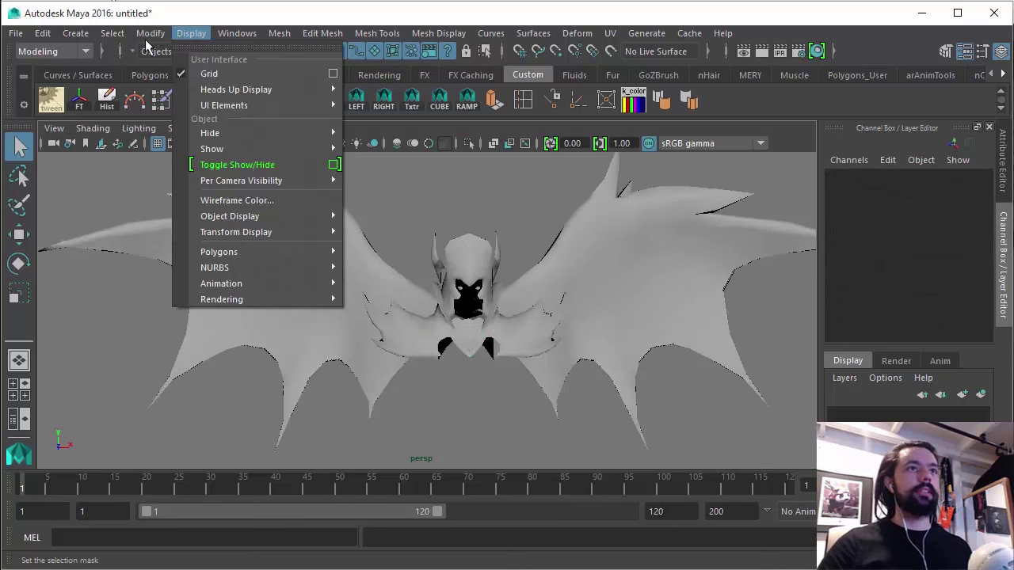
{"action": "key", "text": "Escape"}
{"action": "left_click", "coordinate": [237, 33]}
{"action": "mouse_move", "coordinate": [279, 121]}
{"action": "left_click", "coordinate": [476, 121]}
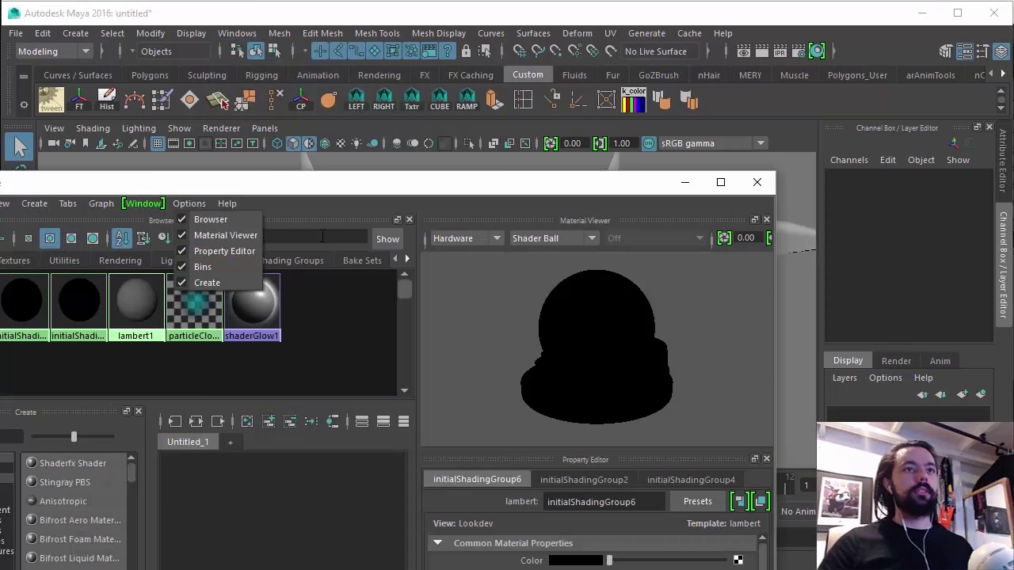
{"action": "left_click_drag", "start_coordinate": [435, 194], "coordinate": [591, 77]}
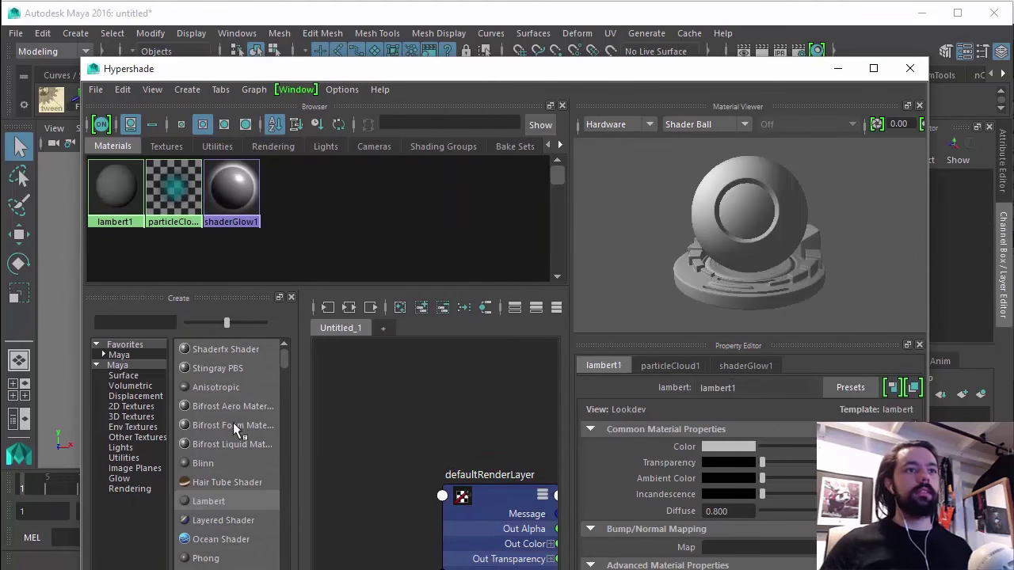
{"action": "left_click", "coordinate": [184, 507]}
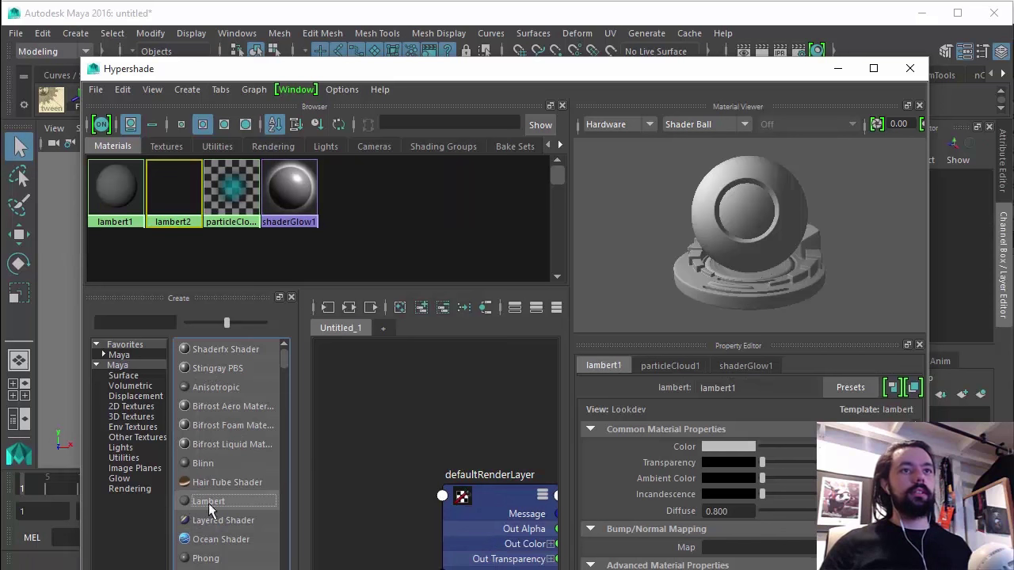
{"action": "left_click", "coordinate": [177, 200]}
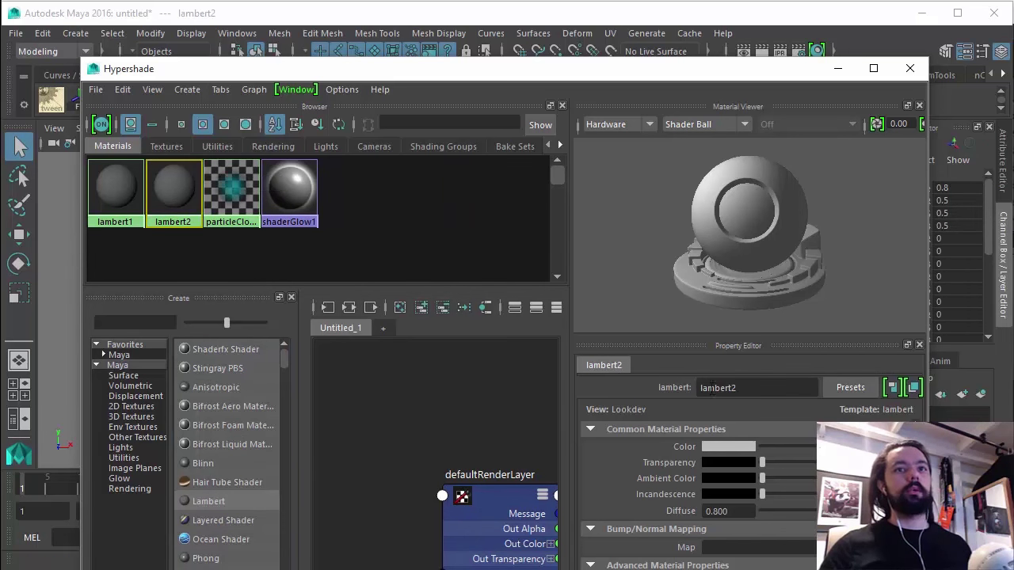
{"action": "left_click_drag", "start_coordinate": [754, 391], "coordinate": [660, 392]}
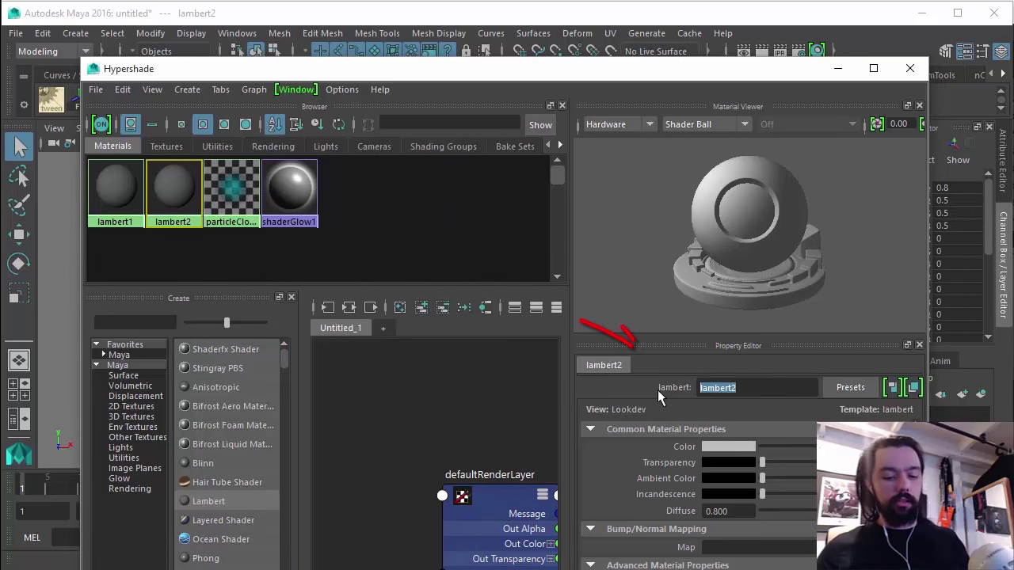
{"action": "type", "text": "shoulder_mat"}
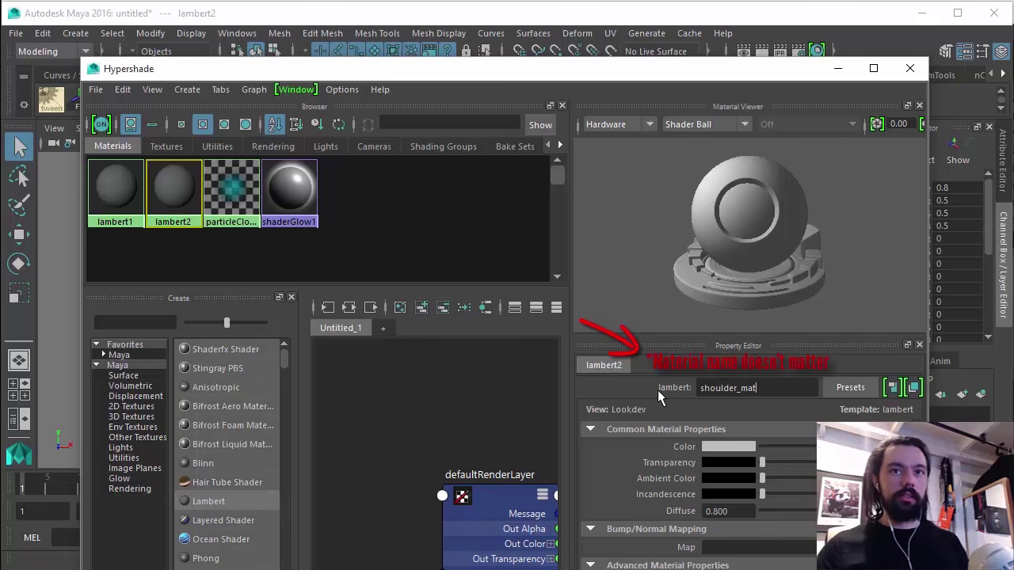
{"action": "key", "text": "Return"}
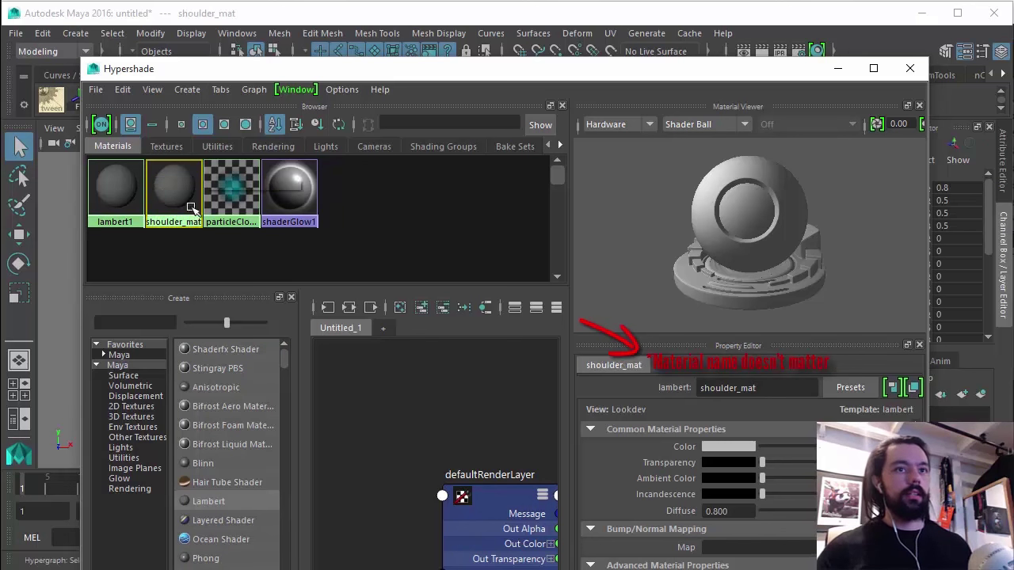
Step: Rename shoulder_mat's shading group lambert2SG to shoulder
{"action": "left_click", "coordinate": [348, 307]}
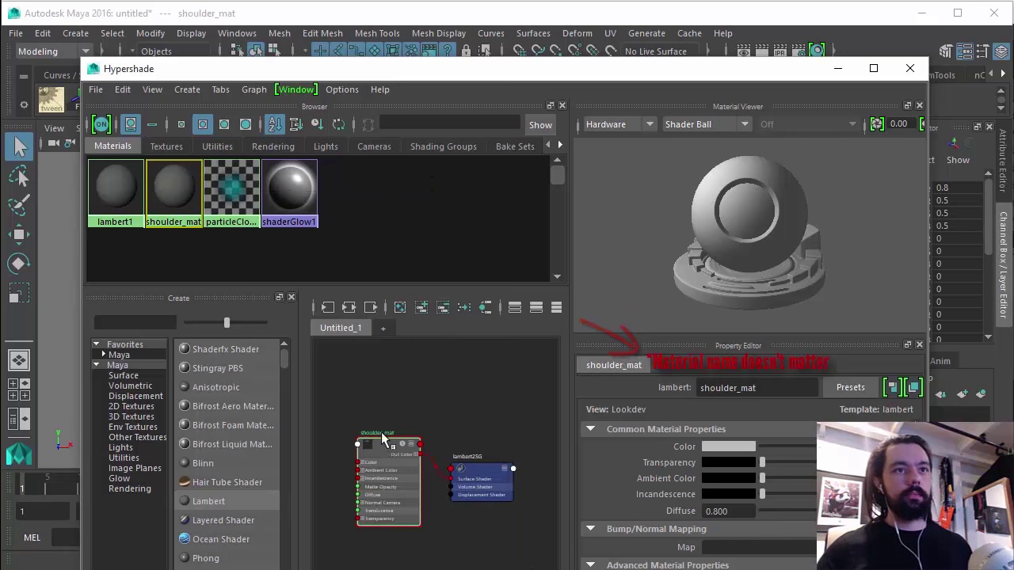
{"action": "scroll", "coordinate": [444, 444], "scroll_direction": "up", "scroll_amount": 5}
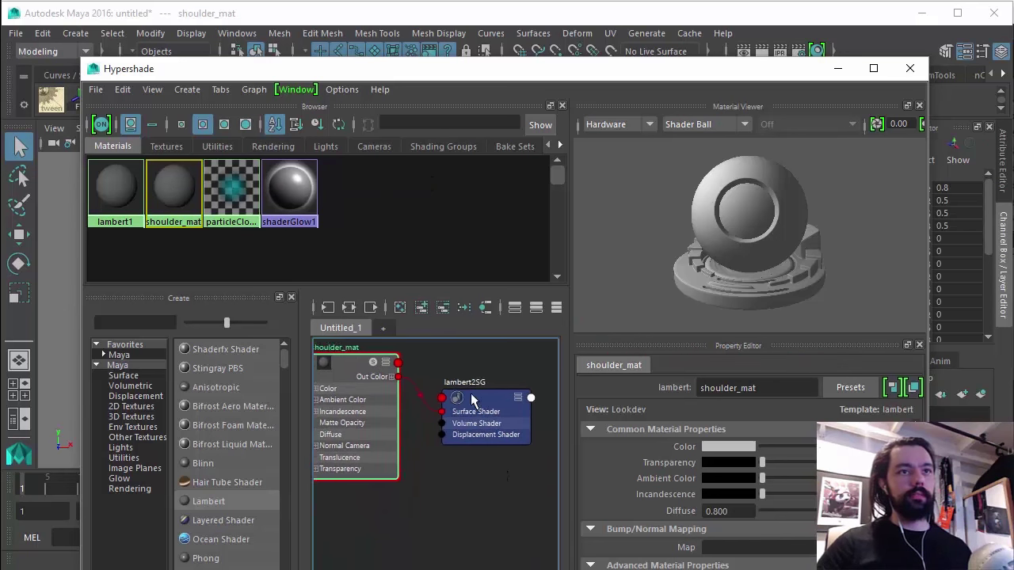
{"action": "middle_click_drag", "start_coordinate": [481, 435], "coordinate": [485, 433], "text": "alt"}
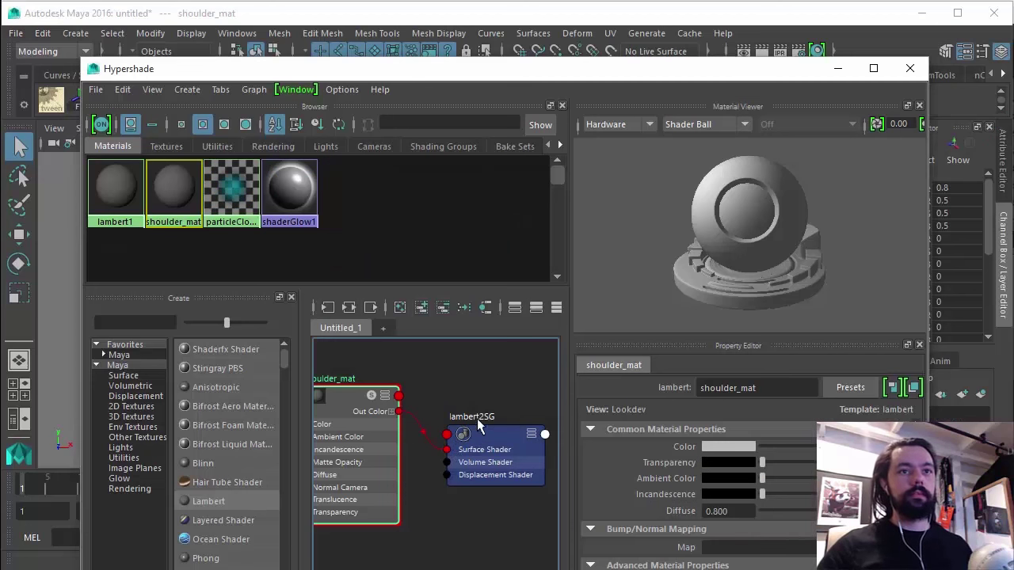
{"action": "left_click", "coordinate": [477, 426]}
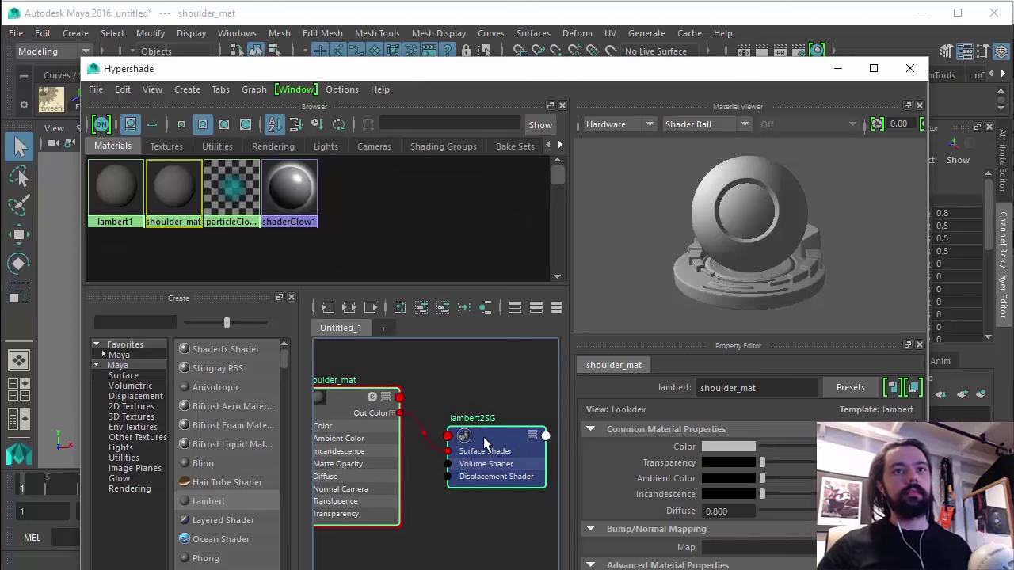
{"action": "double_click", "coordinate": [762, 388]}
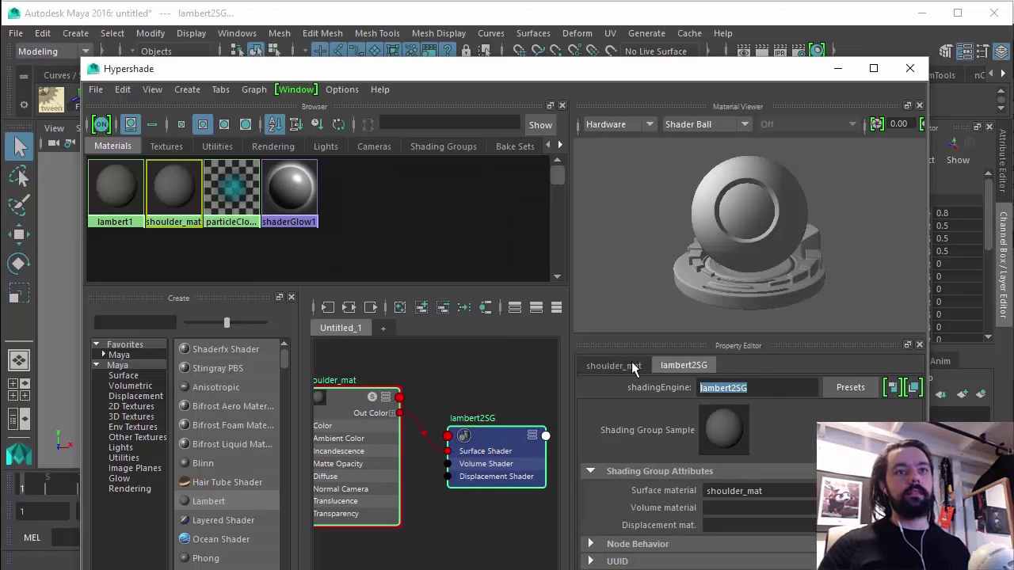
{"action": "type", "text": "s"}
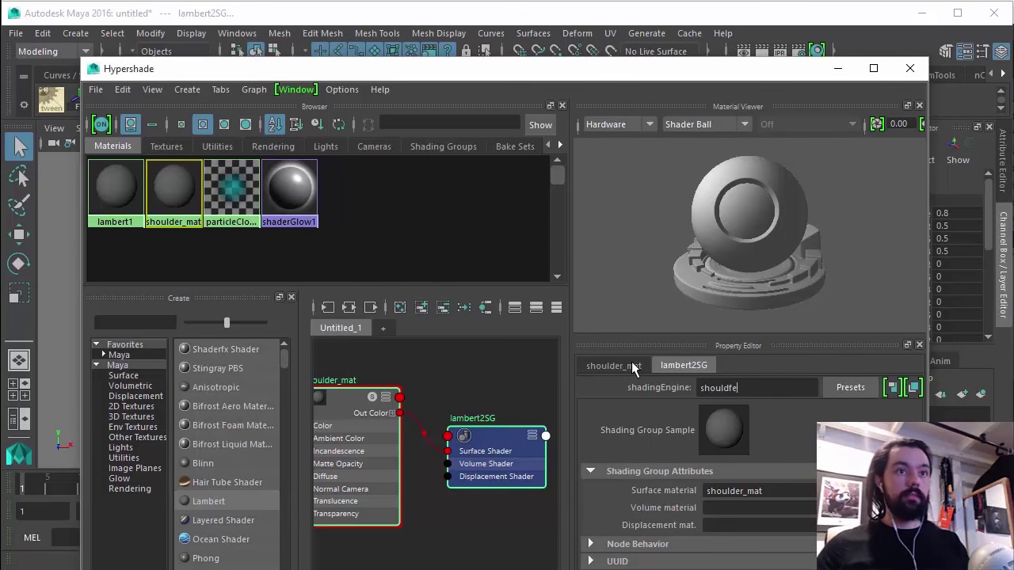
{"action": "type", "text": "hould"}
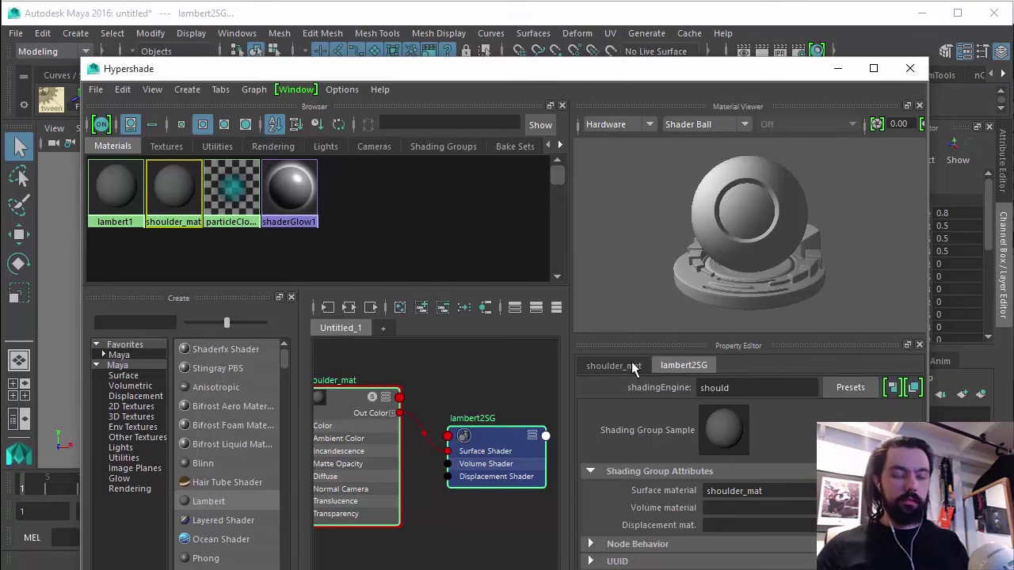
{"action": "type", "text": "er"}
{"action": "key", "text": "Return"}
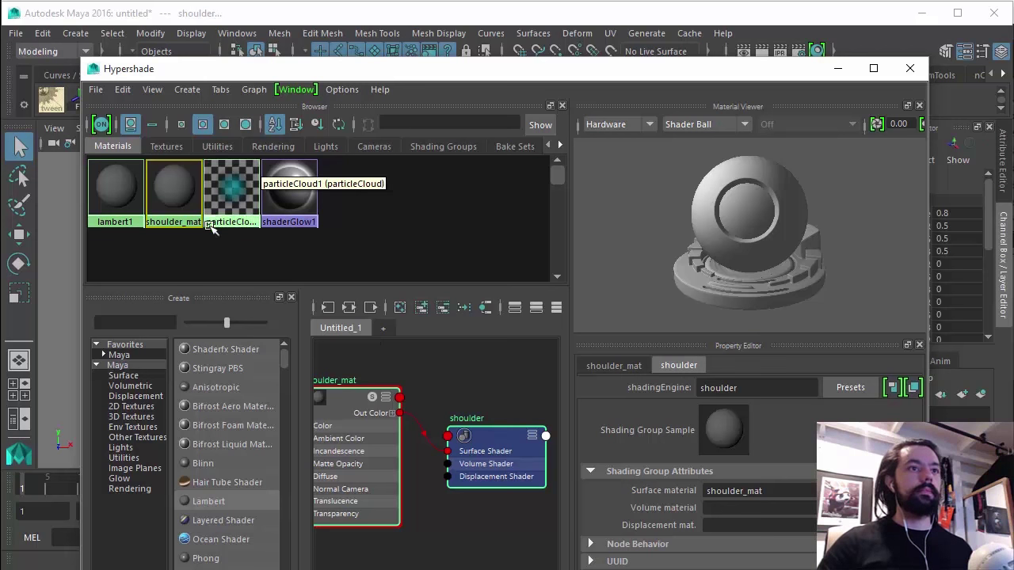
{"action": "left_click", "coordinate": [199, 504]}
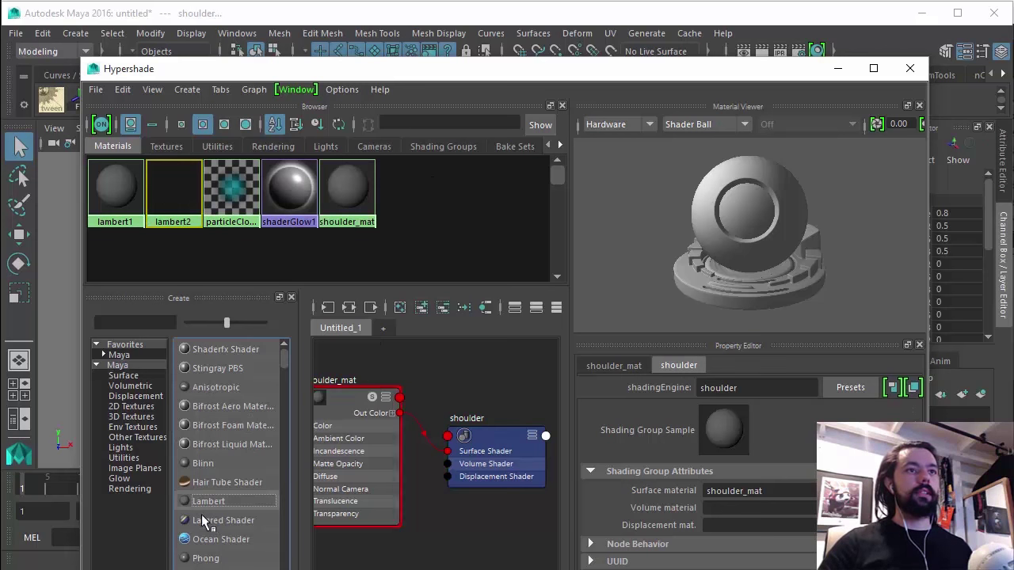
Step: Create another Lambert and rename lambert2 to head_mat and lambert3 to wings_mat
{"action": "left_click", "coordinate": [198, 506]}
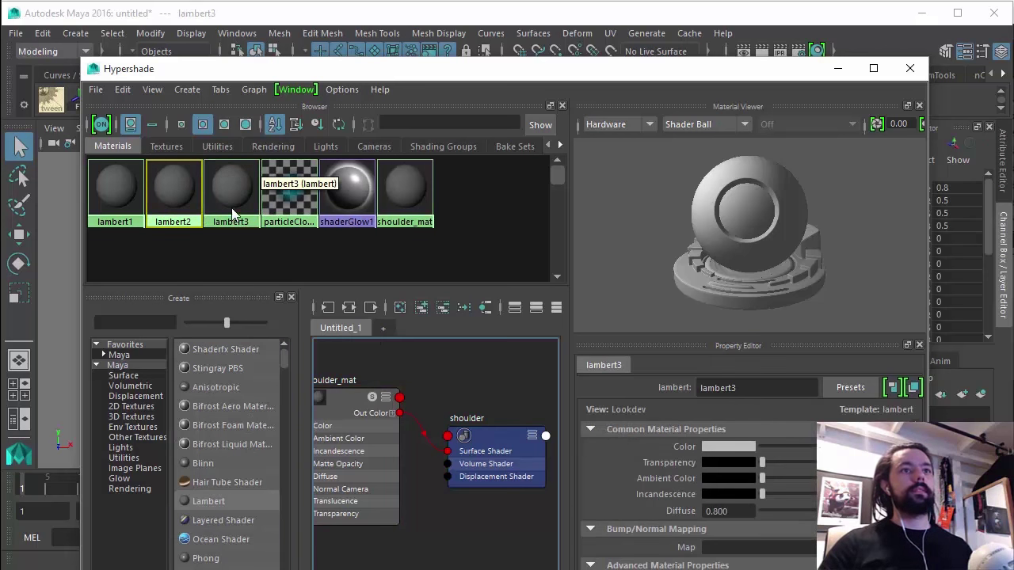
{"action": "left_click", "coordinate": [350, 308]}
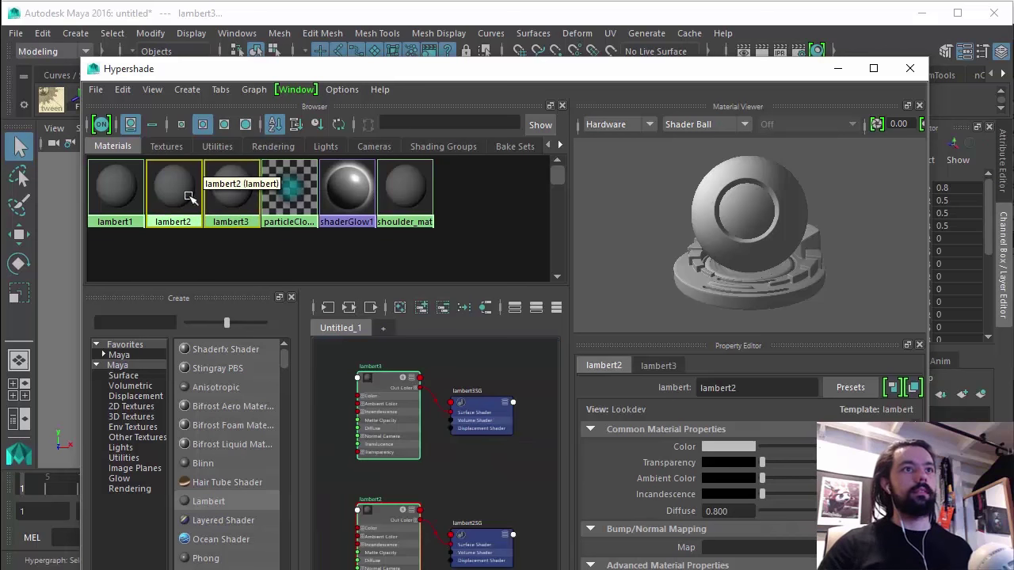
{"action": "left_click", "coordinate": [180, 229]}
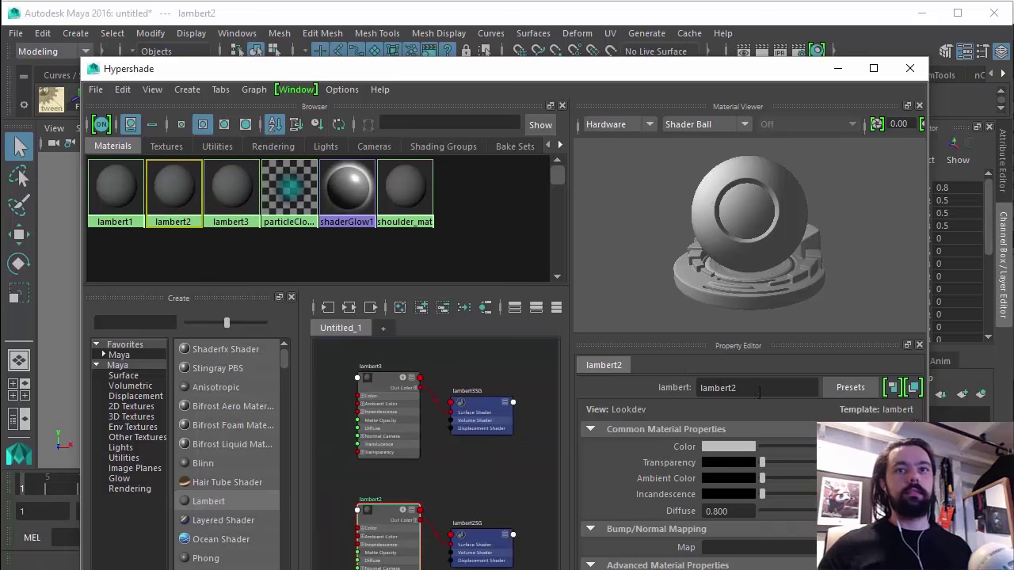
{"action": "double_click", "coordinate": [717, 387]}
{"action": "type", "text": "head_m"}
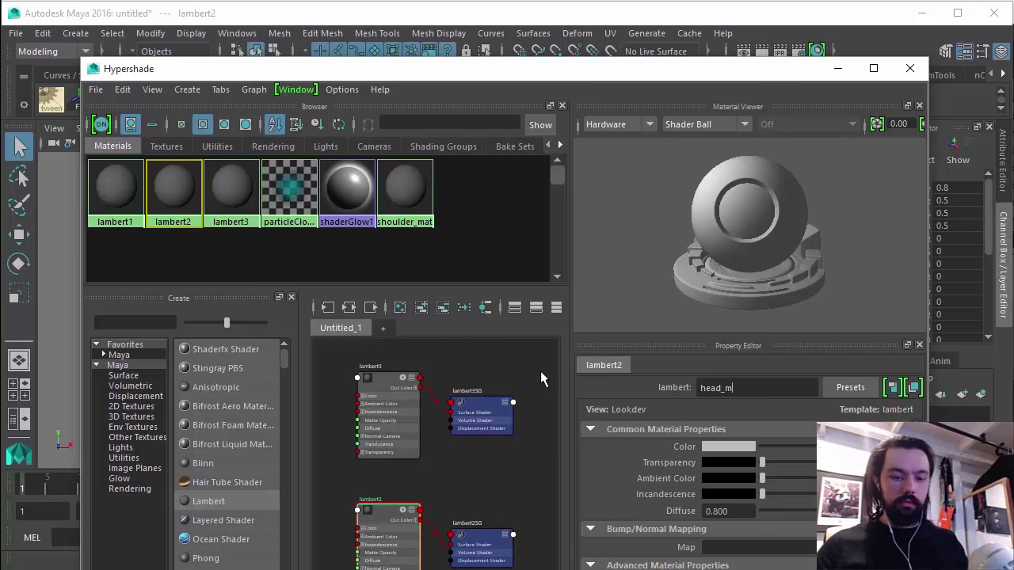
{"action": "type", "text": "at"}
{"action": "key", "text": "Return"}
{"action": "left_click", "coordinate": [238, 207]}
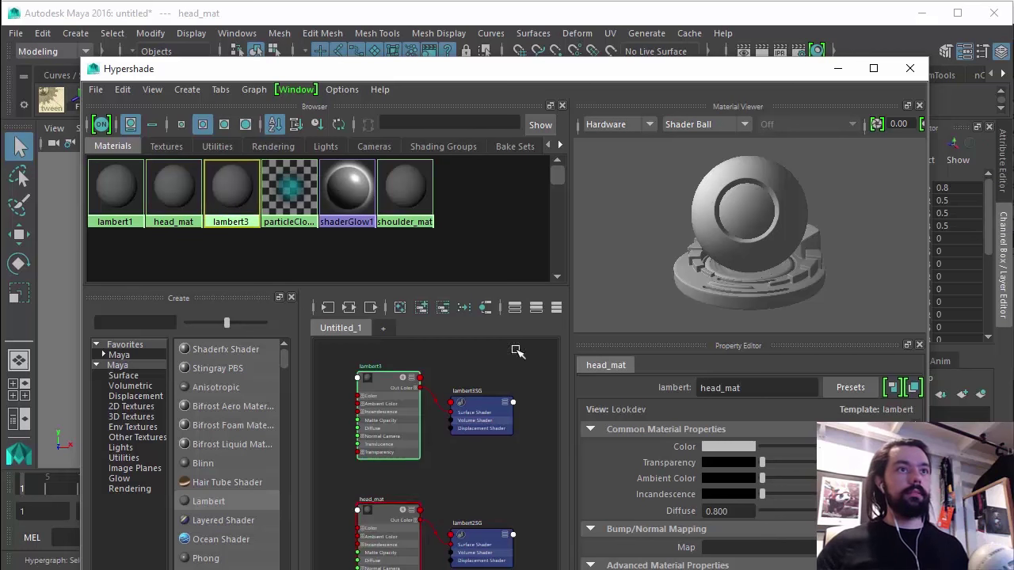
{"action": "double_click", "coordinate": [794, 388]}
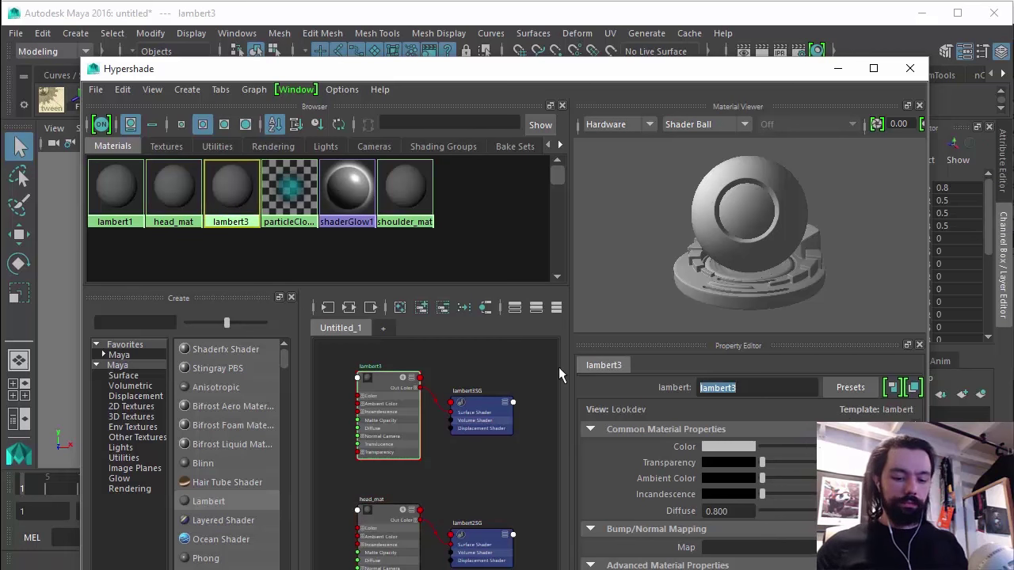
{"action": "type", "text": "wings_mat"}
{"action": "key", "text": "Return"}
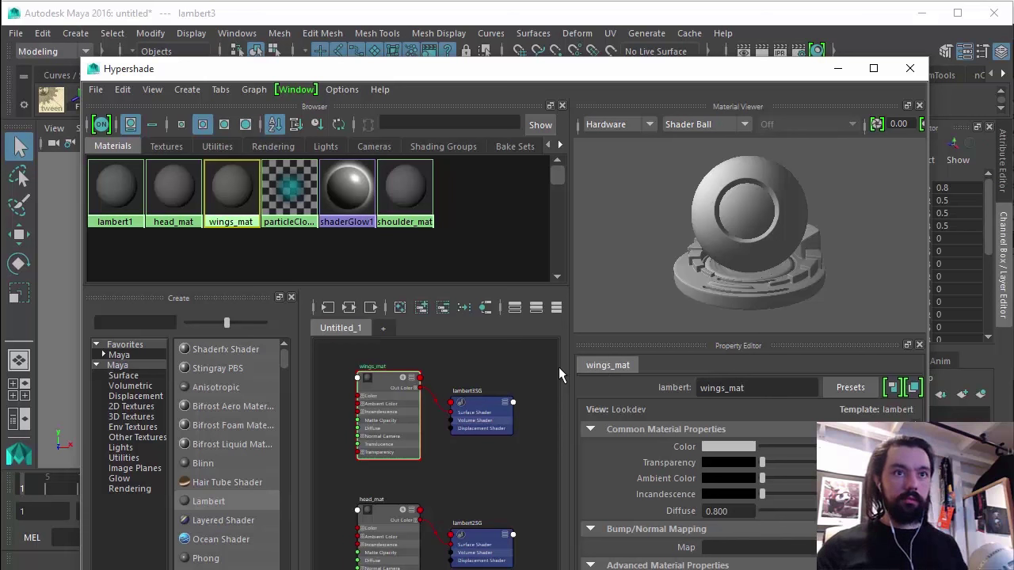
Step: Rename the wings_mat shading group to wings and the head_mat shading group to head
{"action": "scroll", "coordinate": [445, 377], "scroll_direction": "up", "scroll_amount": 5}
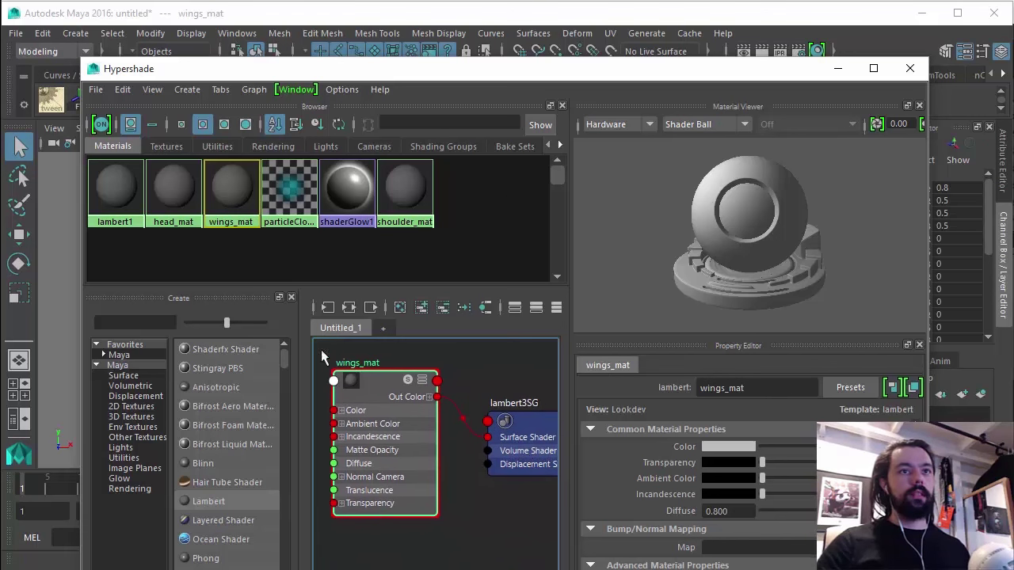
{"action": "left_click", "coordinate": [513, 417]}
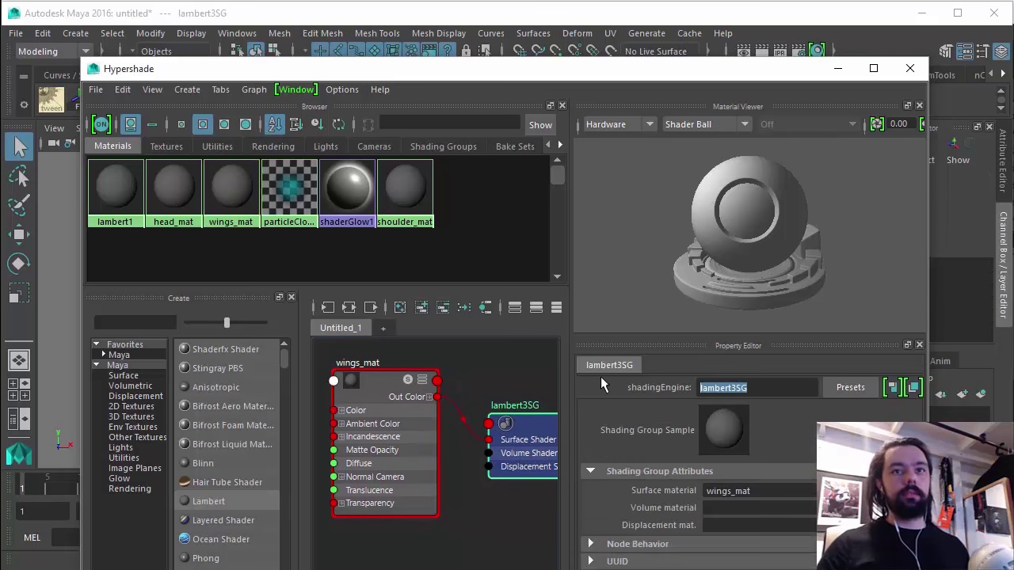
{"action": "type", "text": "wings"}
{"action": "key", "text": "Return"}
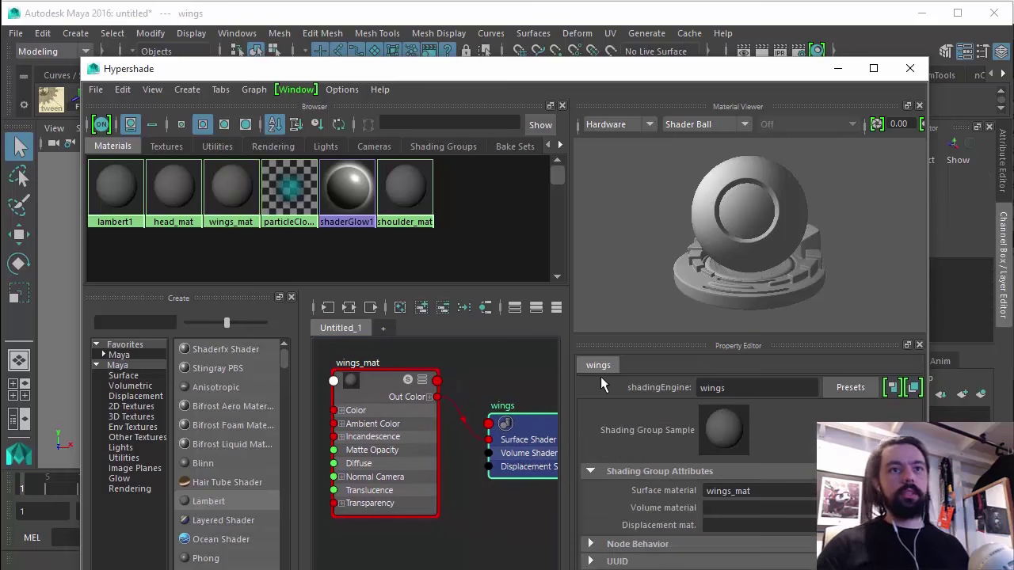
{"action": "scroll", "coordinate": [467, 436], "scroll_direction": "down", "scroll_amount": 3}
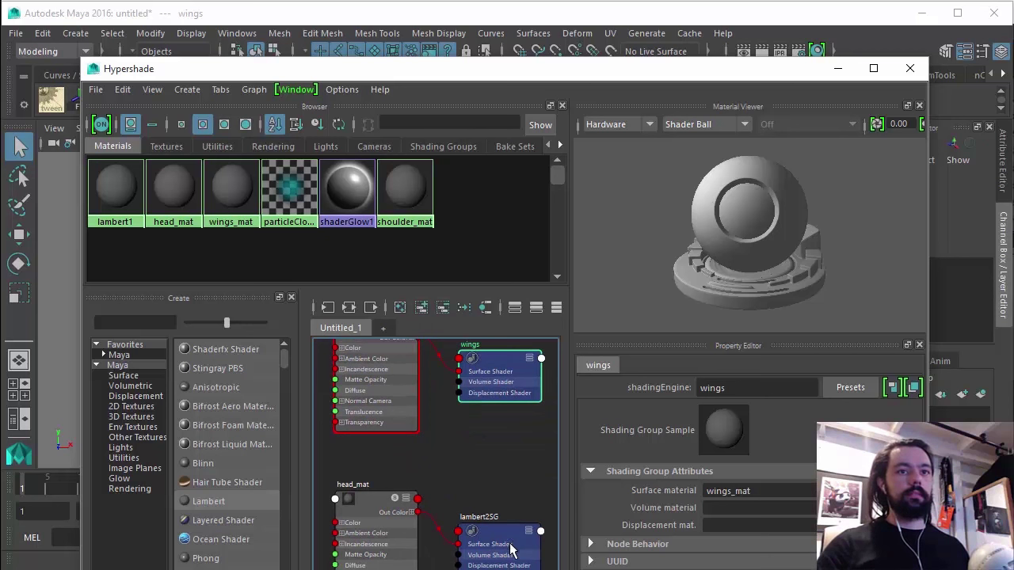
{"action": "left_click_drag", "start_coordinate": [510, 549], "coordinate": [513, 518]}
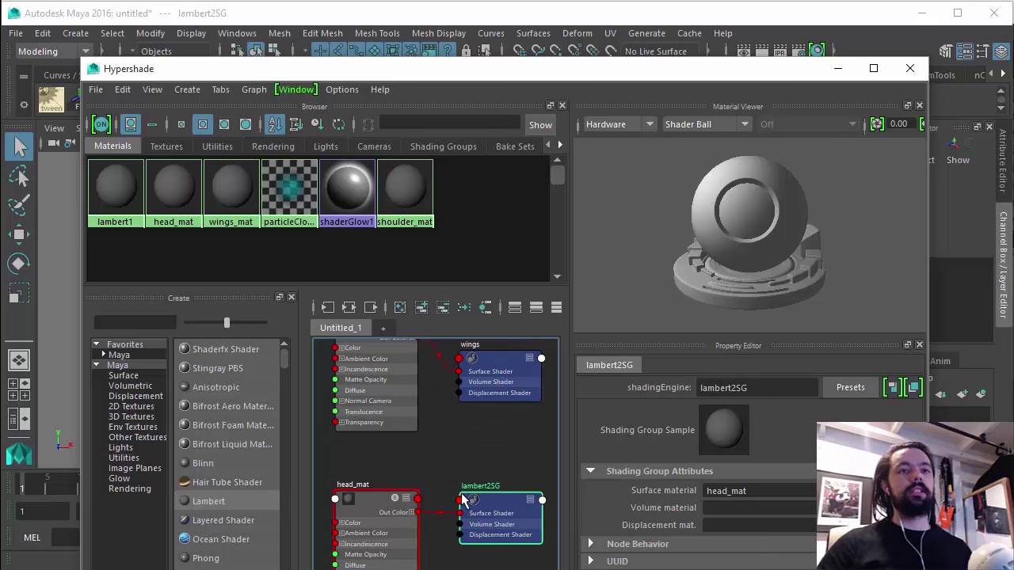
{"action": "double_click", "coordinate": [765, 389]}
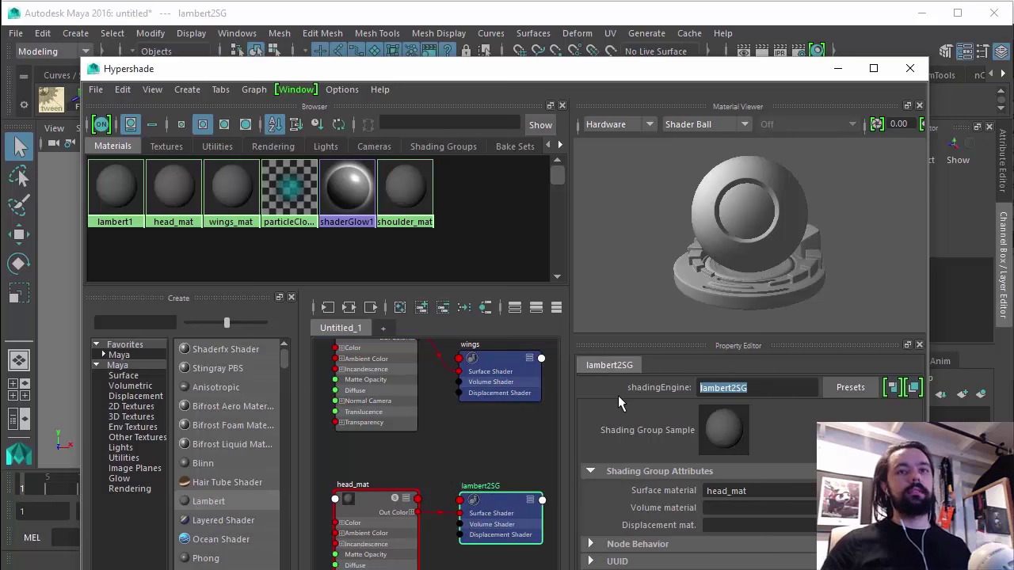
{"action": "type", "text": "head"}
{"action": "key", "text": "Return"}
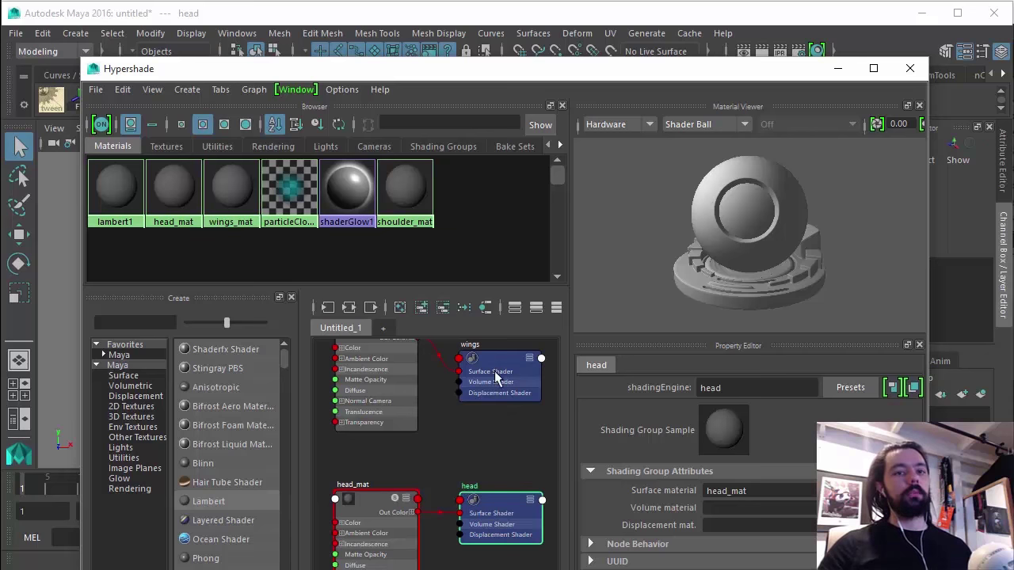
Step: Look over the texture sets in the Substance Painter project, then return to Maya
{"action": "key", "text": "alt+Tab"}
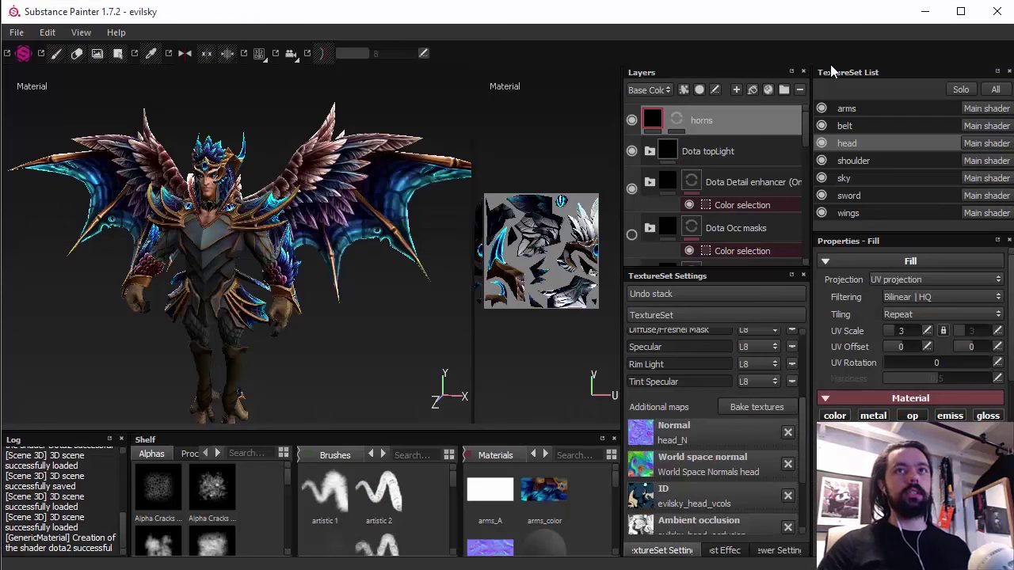
{"action": "scroll", "coordinate": [800, 167], "scroll_direction": "down", "scroll_amount": 5}
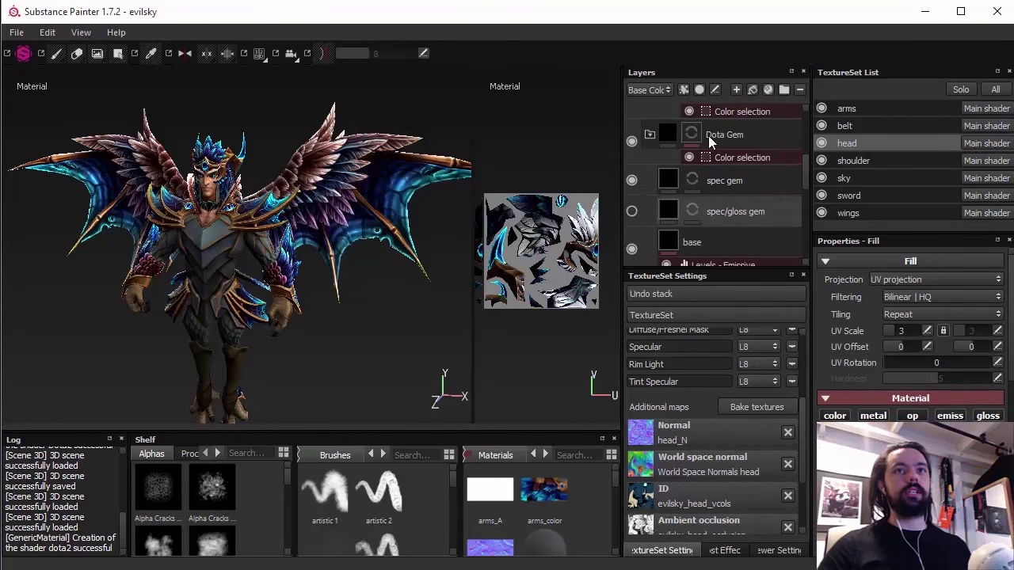
{"action": "scroll", "coordinate": [797, 187], "scroll_direction": "up", "scroll_amount": 5}
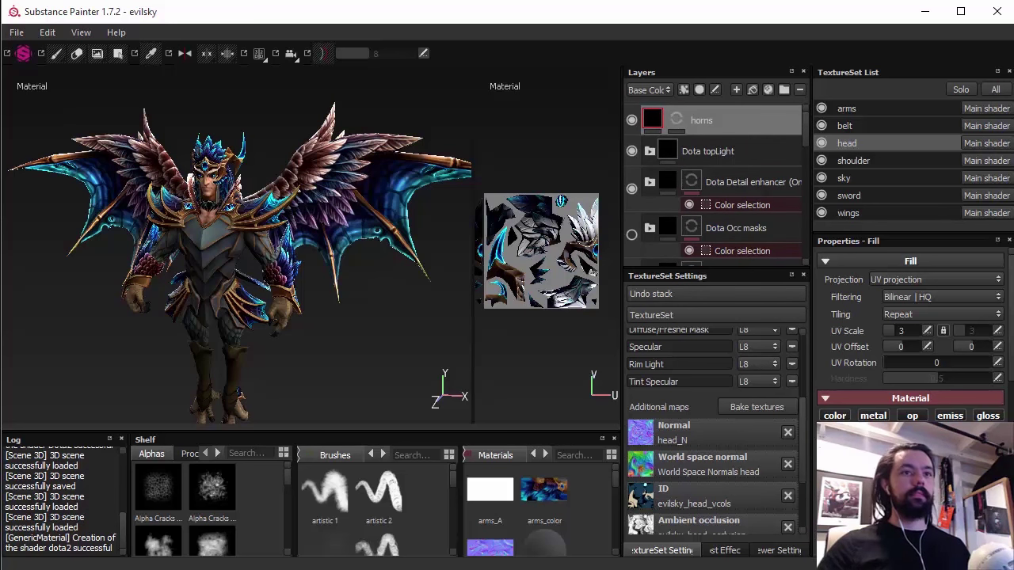
{"action": "key", "text": "alt+Tab"}
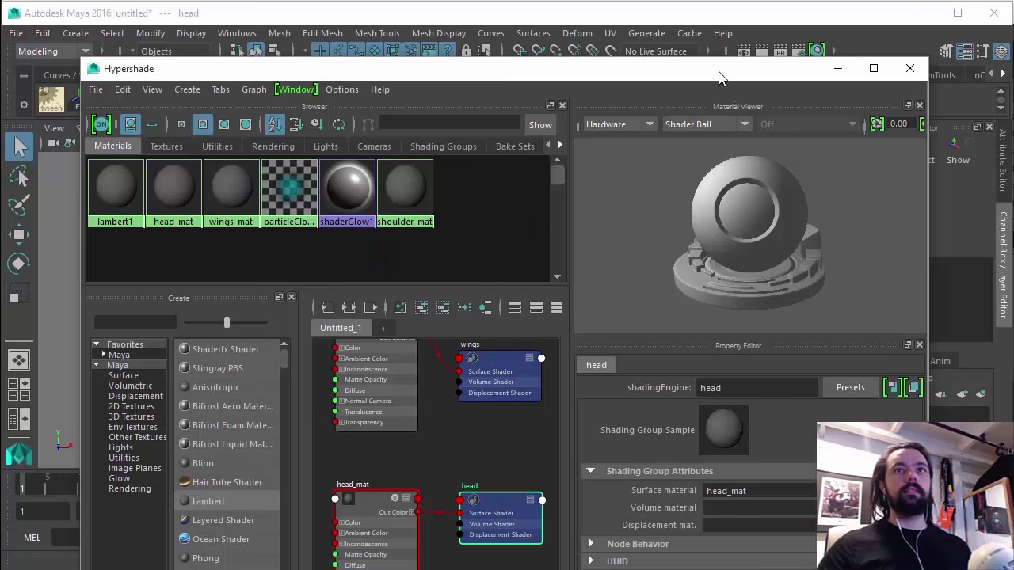
Step: Assign wings_mat to the wings mesh
{"action": "left_click_drag", "start_coordinate": [719, 76], "coordinate": [1013, 357]}
{"action": "left_click", "coordinate": [501, 321]}
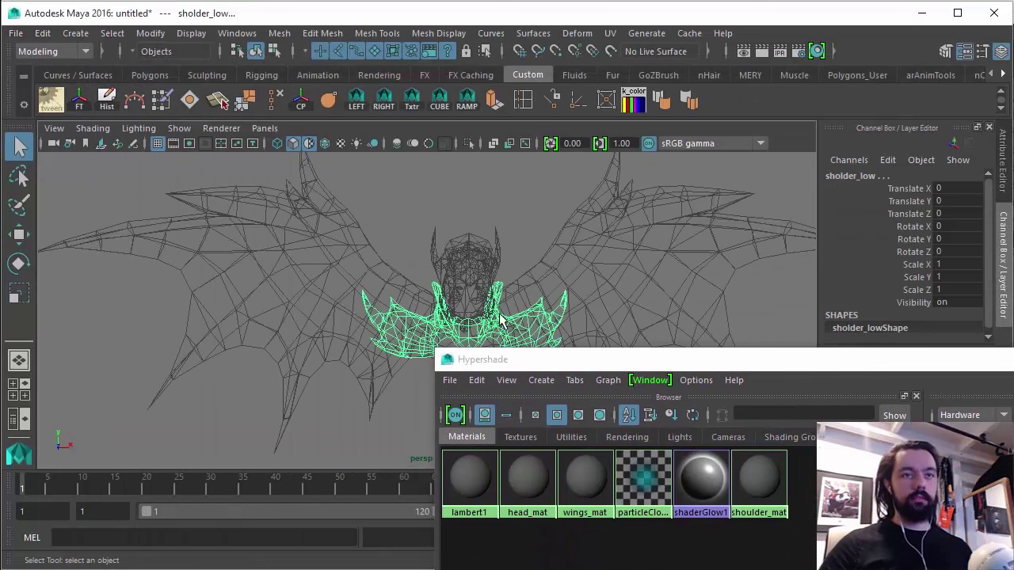
{"action": "key", "text": "f"}
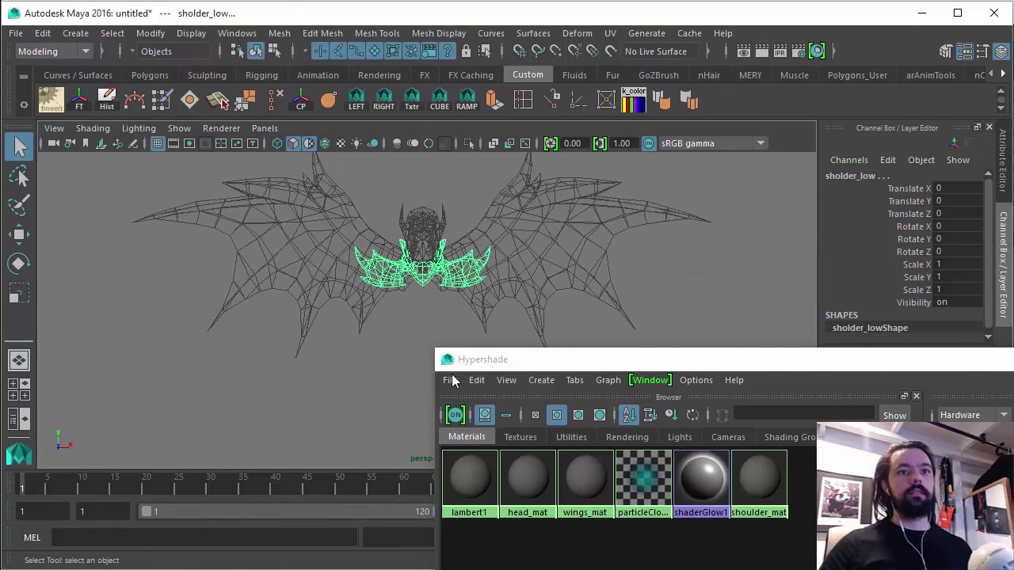
{"action": "left_click", "coordinate": [296, 271]}
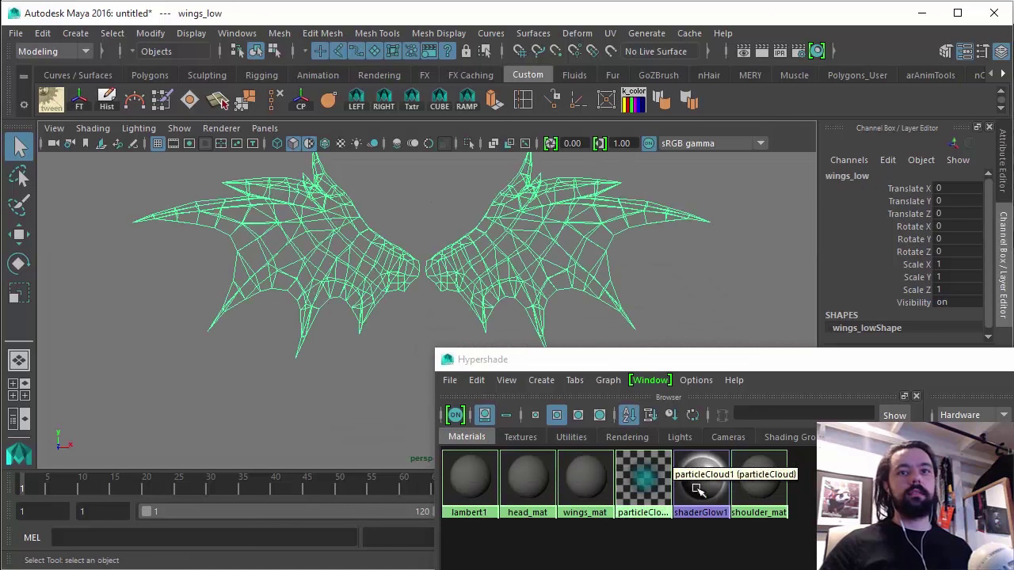
{"action": "middle_click_drag", "start_coordinate": [586, 475], "coordinate": [599, 443]}
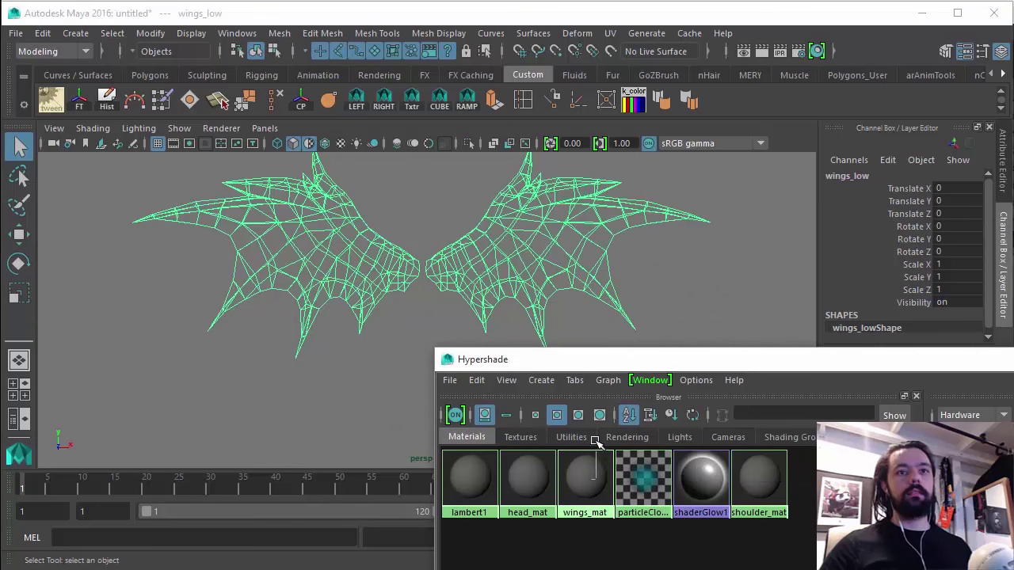
{"action": "right_click", "coordinate": [590, 479]}
{"action": "left_click", "coordinate": [570, 425]}
Step: Assign shoulder_mat to the shoulder mesh and head_mat to the head, then close Hypershade
{"action": "left_click", "coordinate": [428, 274]}
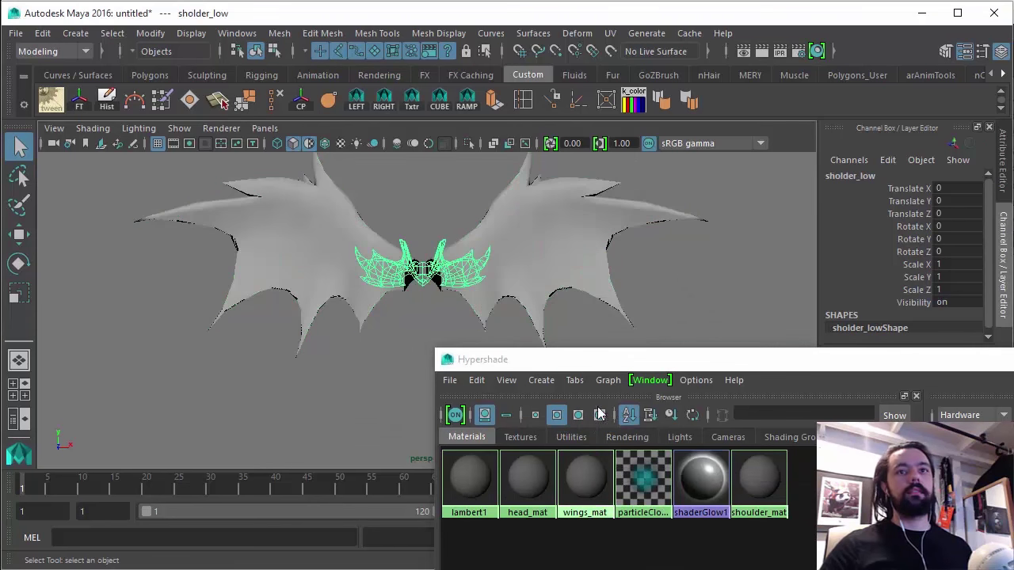
{"action": "right_click_drag", "start_coordinate": [758, 469], "coordinate": [759, 412]}
{"action": "left_click", "coordinate": [404, 223]}
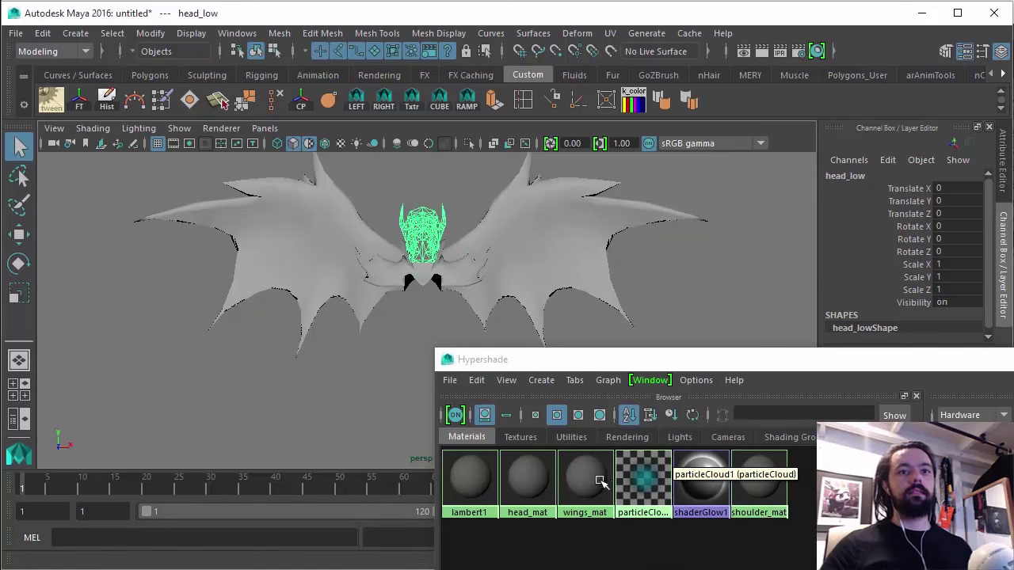
{"action": "right_click_drag", "start_coordinate": [527, 474], "coordinate": [525, 420]}
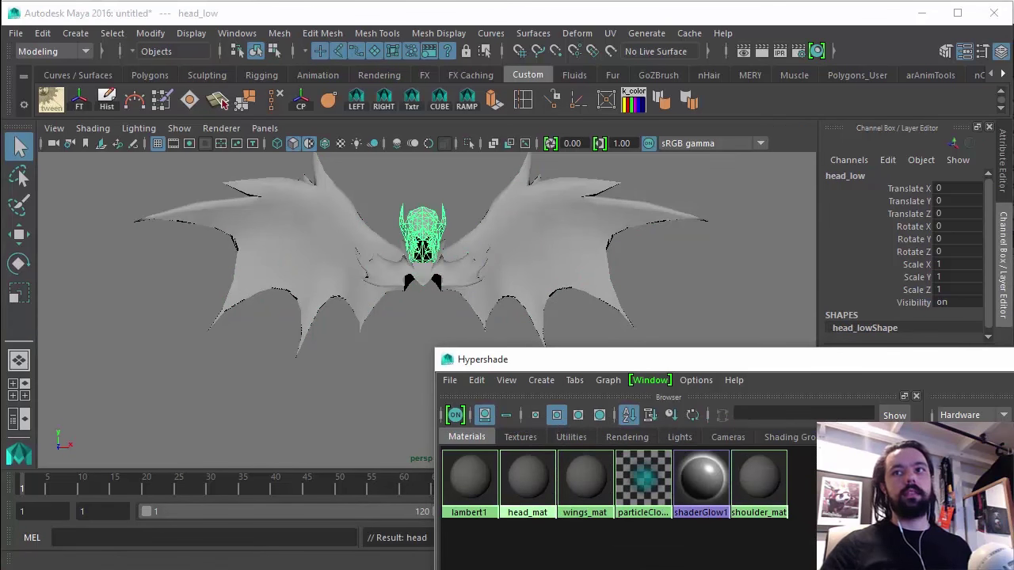
{"action": "left_click", "coordinate": [916, 396]}
{"action": "right_click_drag", "start_coordinate": [539, 305], "coordinate": [316, 215], "text": "alt"}
Step: Export Selection of sholder_low to _tutorial.obj in the bake folder, confirming the overwrite
{"action": "left_click", "coordinate": [428, 290]}
{"action": "left_click_drag", "start_coordinate": [427, 333], "coordinate": [415, 403], "text": "alt"}
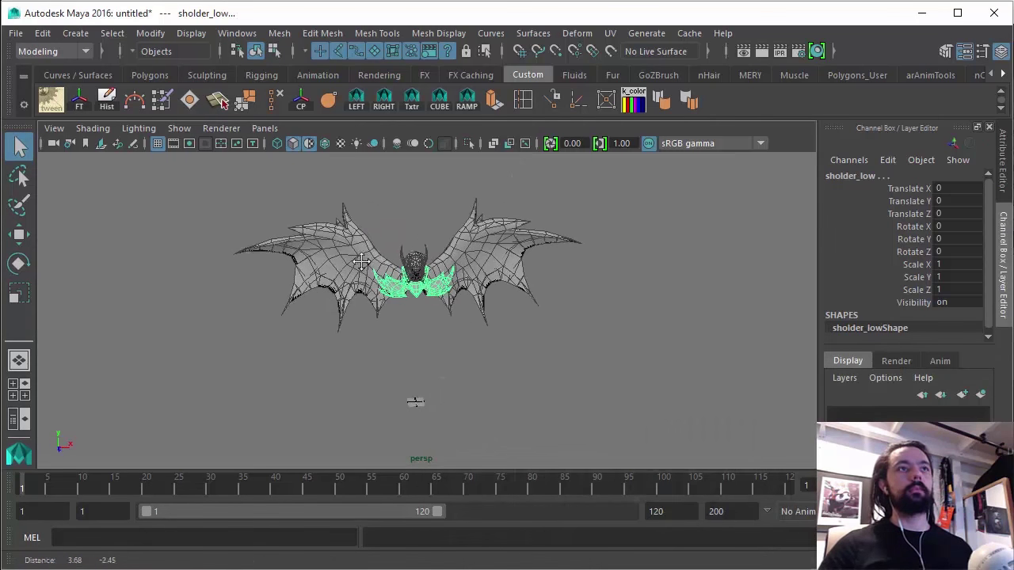
{"action": "right_click_drag", "start_coordinate": [414, 403], "coordinate": [424, 351], "text": "alt"}
{"action": "left_click_drag", "start_coordinate": [424, 351], "coordinate": [396, 341], "text": "alt"}
{"action": "left_click", "coordinate": [15, 32]}
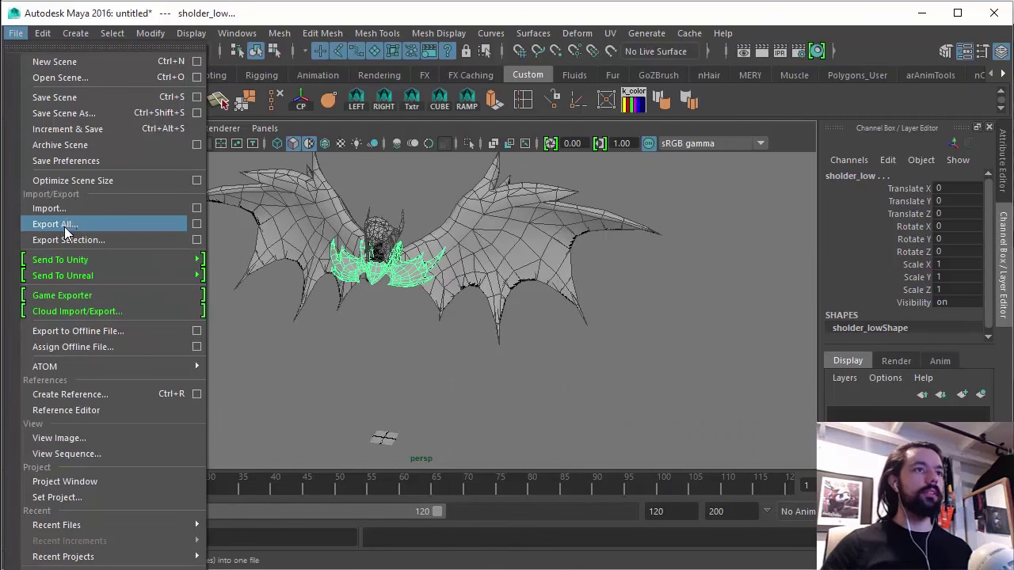
{"action": "left_click", "coordinate": [124, 296]}
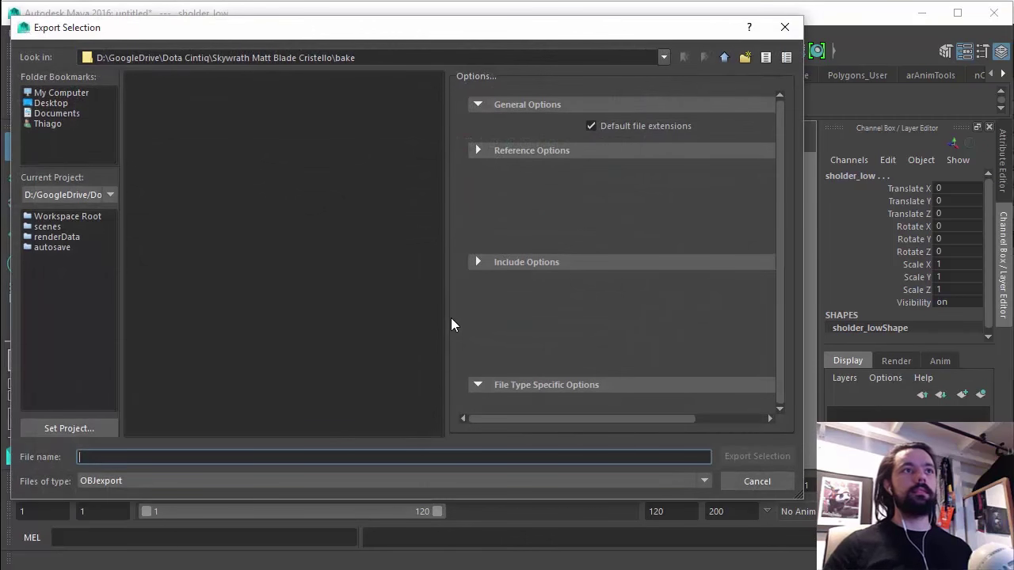
{"action": "left_click", "coordinate": [178, 117]}
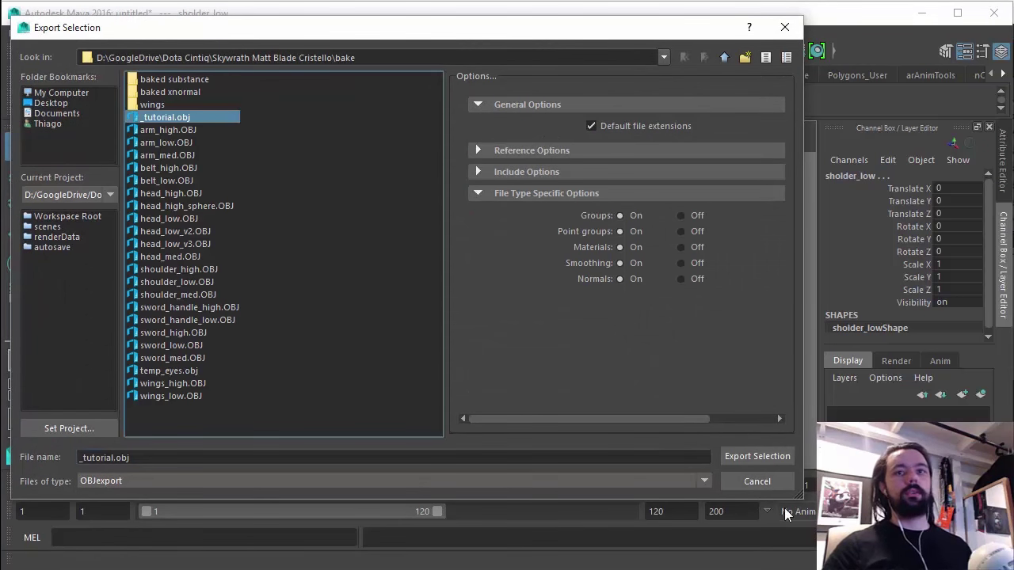
{"action": "left_click", "coordinate": [757, 458]}
{"action": "left_click", "coordinate": [364, 289]}
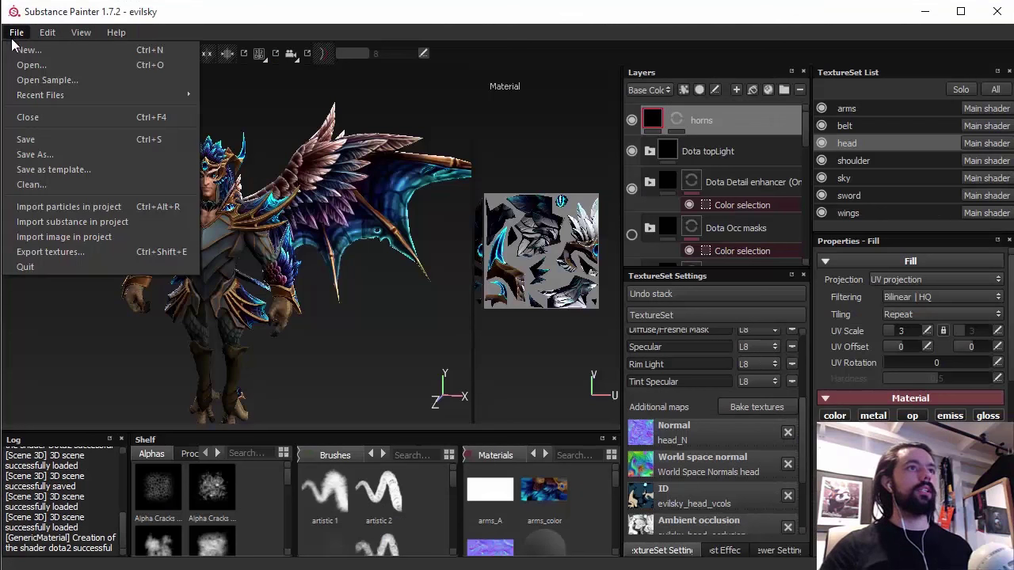
Step: Discard the current project and start a new one from the dota2 template with OpenGL normals
{"action": "left_click", "coordinate": [32, 65]}
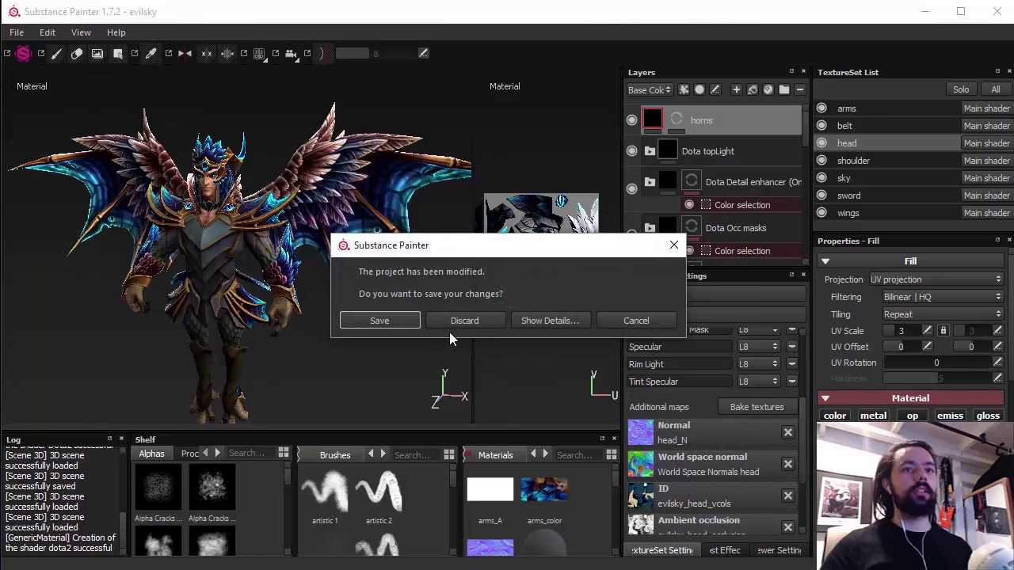
{"action": "left_click", "coordinate": [445, 320]}
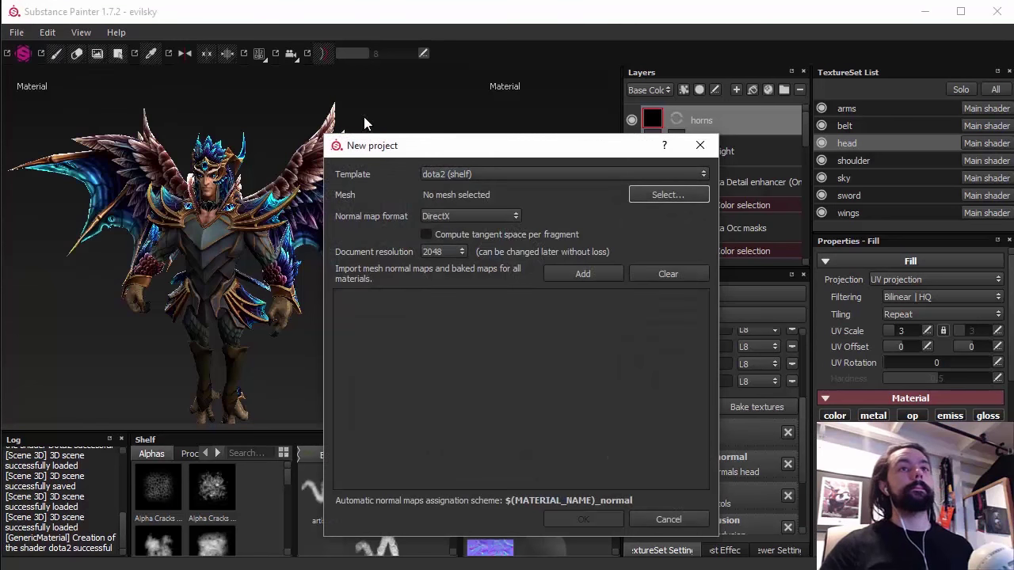
{"action": "left_click", "coordinate": [501, 173]}
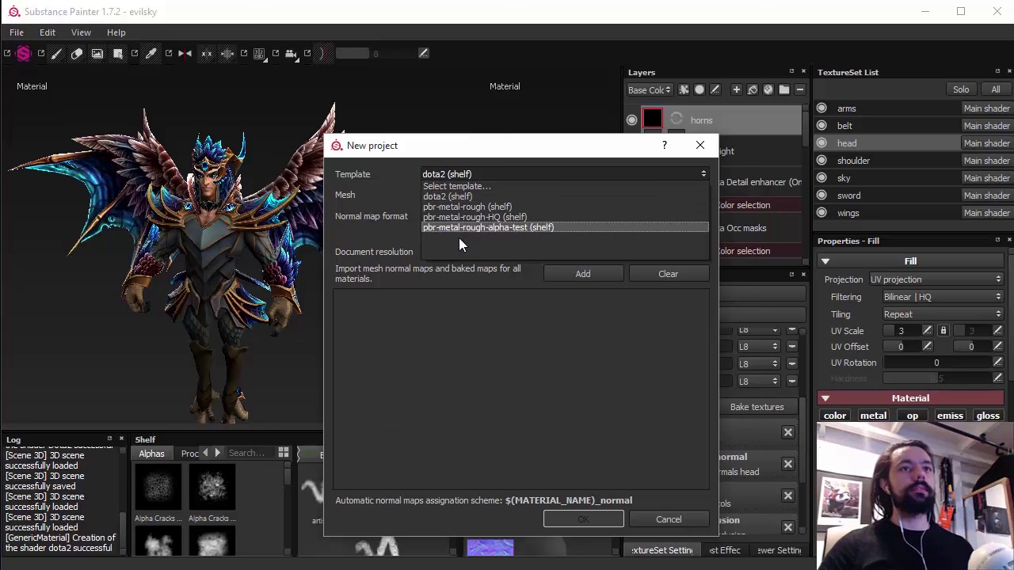
{"action": "left_click", "coordinate": [448, 198]}
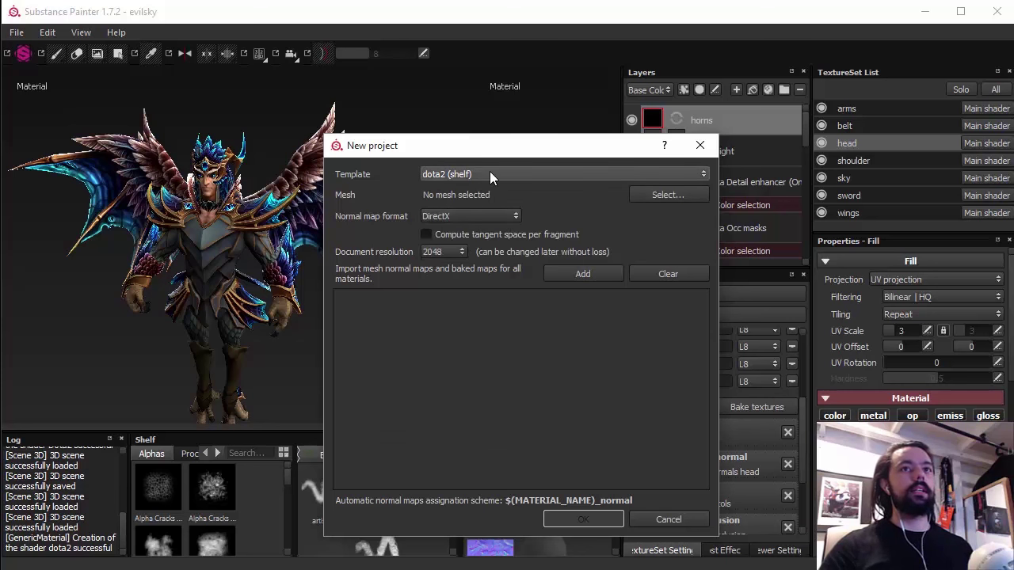
{"action": "left_click_drag", "start_coordinate": [473, 150], "coordinate": [459, 132]}
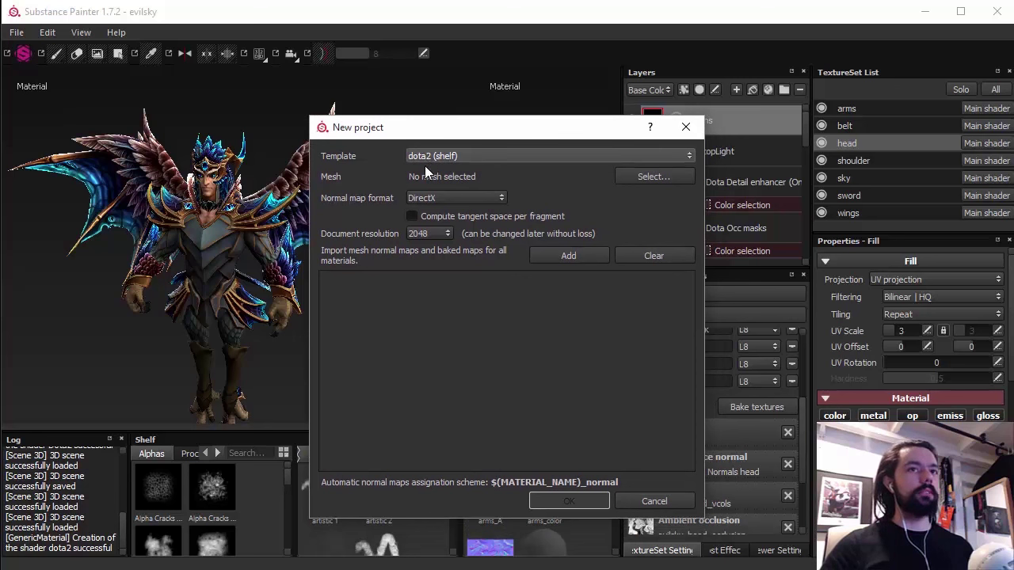
{"action": "left_click", "coordinate": [491, 199]}
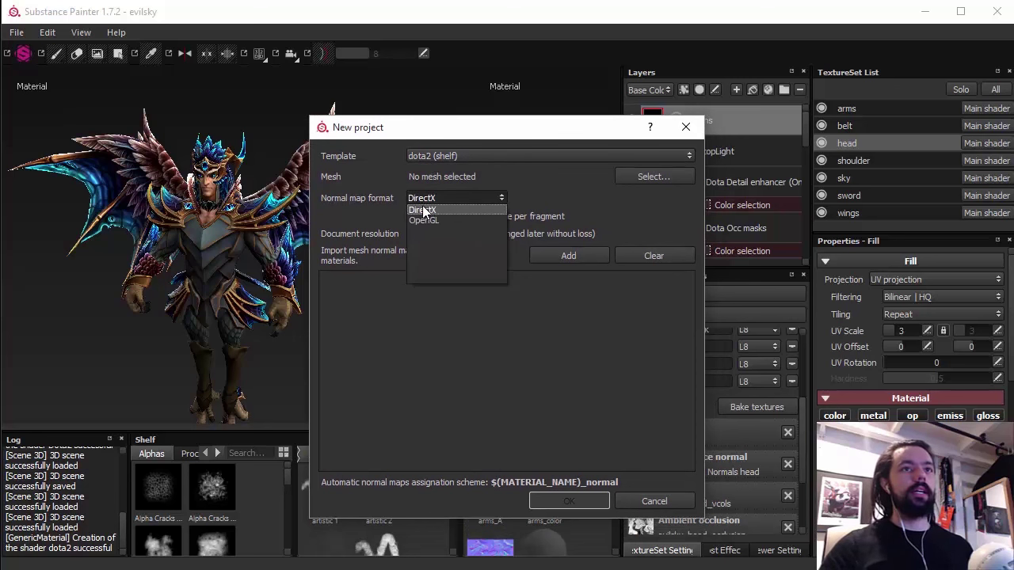
{"action": "left_click", "coordinate": [425, 210]}
{"action": "left_click", "coordinate": [421, 199]}
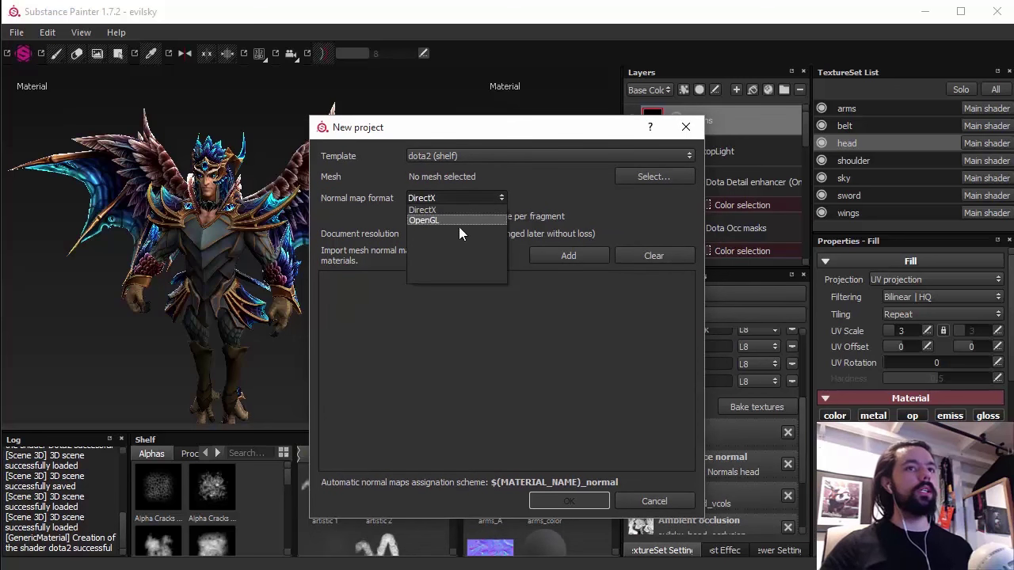
{"action": "left_click", "coordinate": [430, 221]}
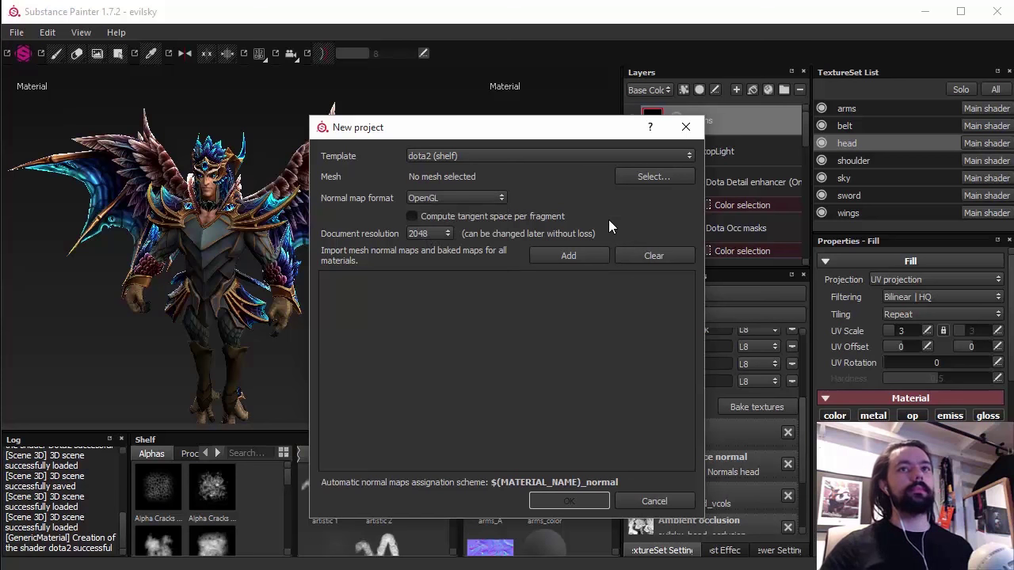
Step: Choose _tutorial.obj from the bake folder as the mesh and create the project
{"action": "left_click", "coordinate": [654, 176]}
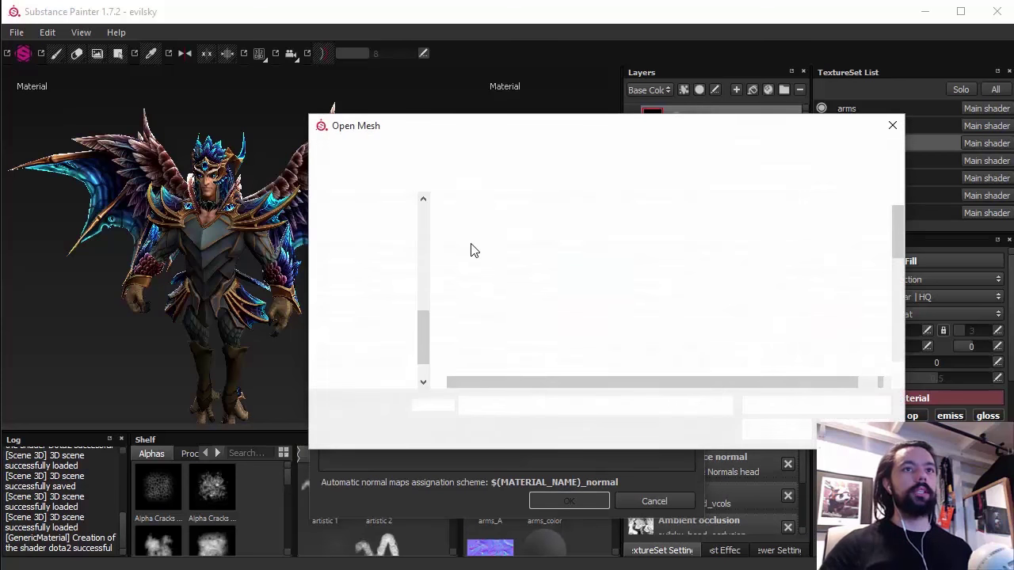
{"action": "left_click", "coordinate": [486, 225]}
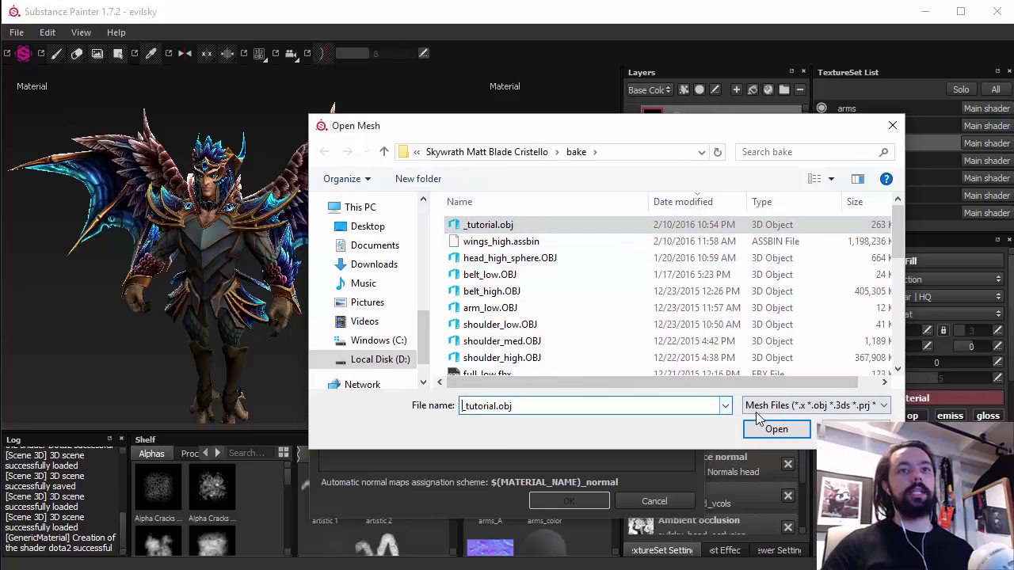
{"action": "left_click", "coordinate": [776, 429]}
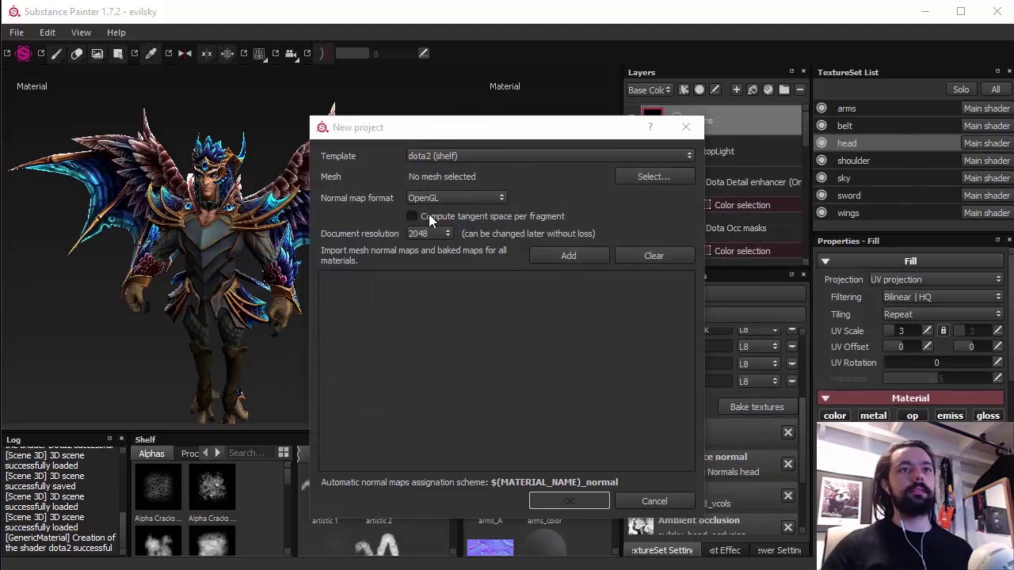
{"action": "left_click", "coordinate": [542, 501]}
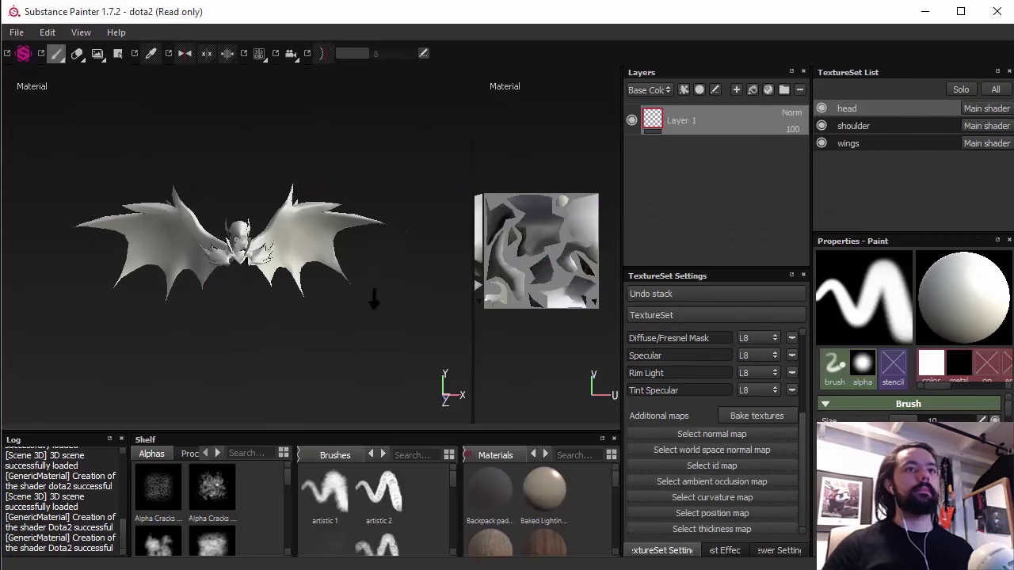
Step: Orbit the bat model and compare the head, shoulder and wings texture sets
{"action": "left_click_drag", "start_coordinate": [374, 300], "coordinate": [320, 289], "text": "alt"}
{"action": "right_click_drag", "start_coordinate": [376, 249], "coordinate": [376, 230], "text": "alt"}
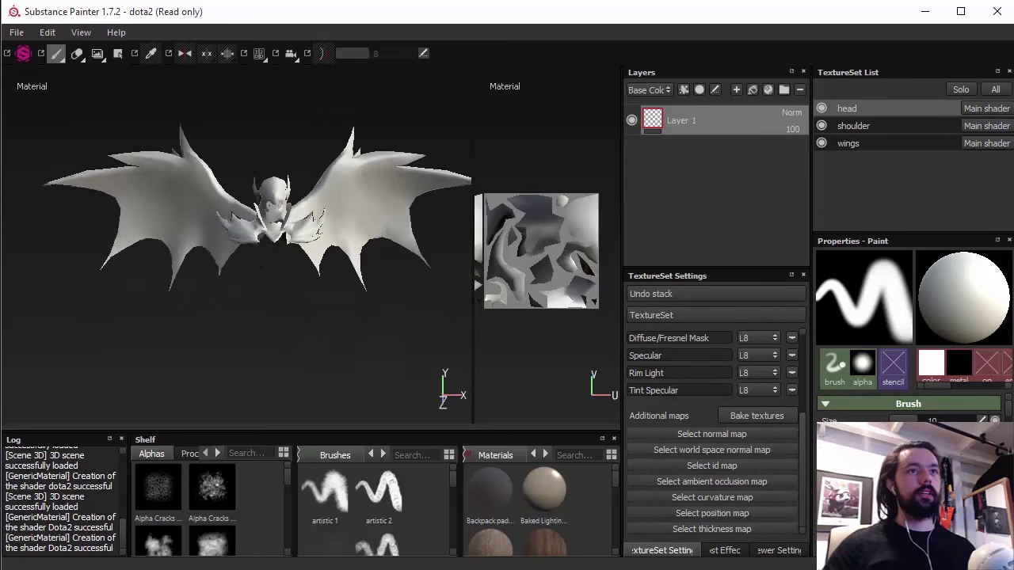
{"action": "left_click_drag", "start_coordinate": [375, 298], "coordinate": [340, 298], "text": "alt"}
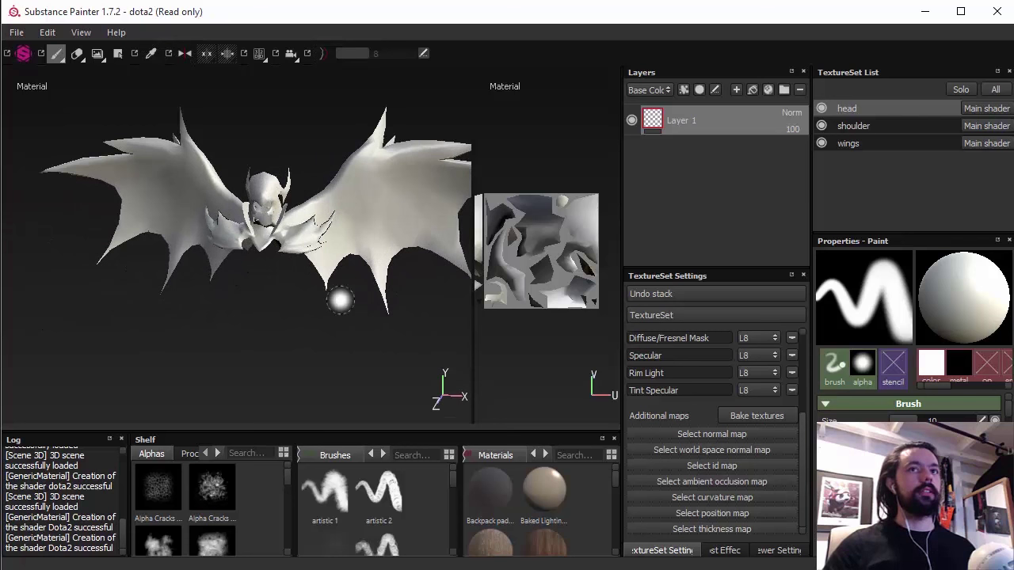
{"action": "left_click", "coordinate": [852, 120]}
{"action": "left_click", "coordinate": [848, 141]}
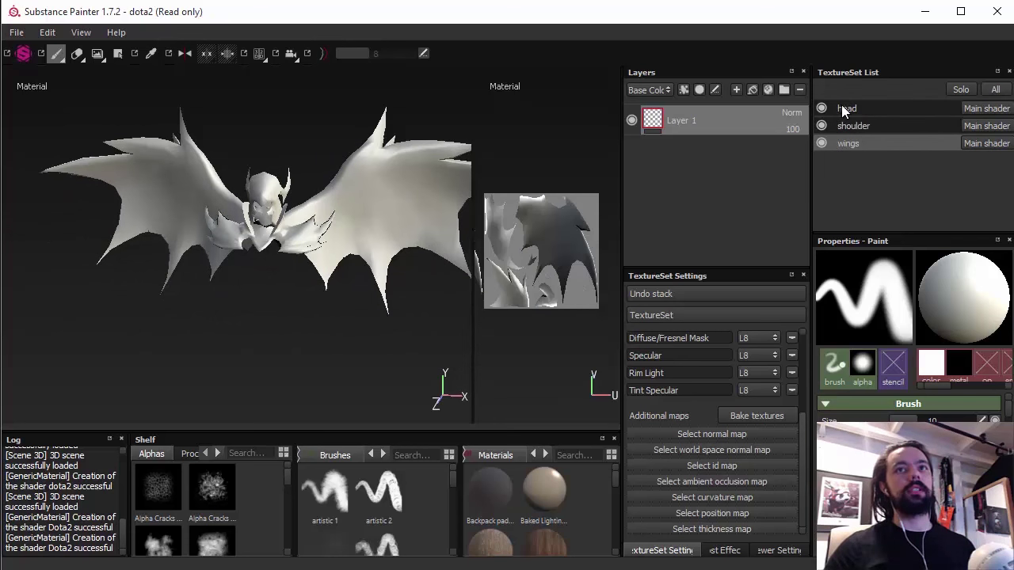
{"action": "left_click", "coordinate": [847, 126]}
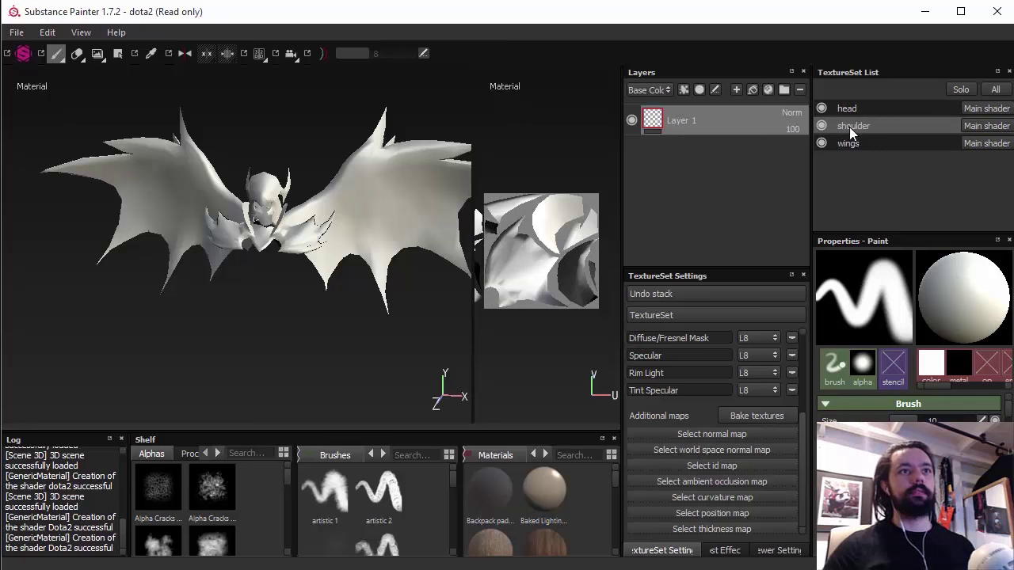
{"action": "left_click", "coordinate": [847, 142]}
{"action": "left_click", "coordinate": [847, 109]}
{"action": "left_click", "coordinate": [849, 126]}
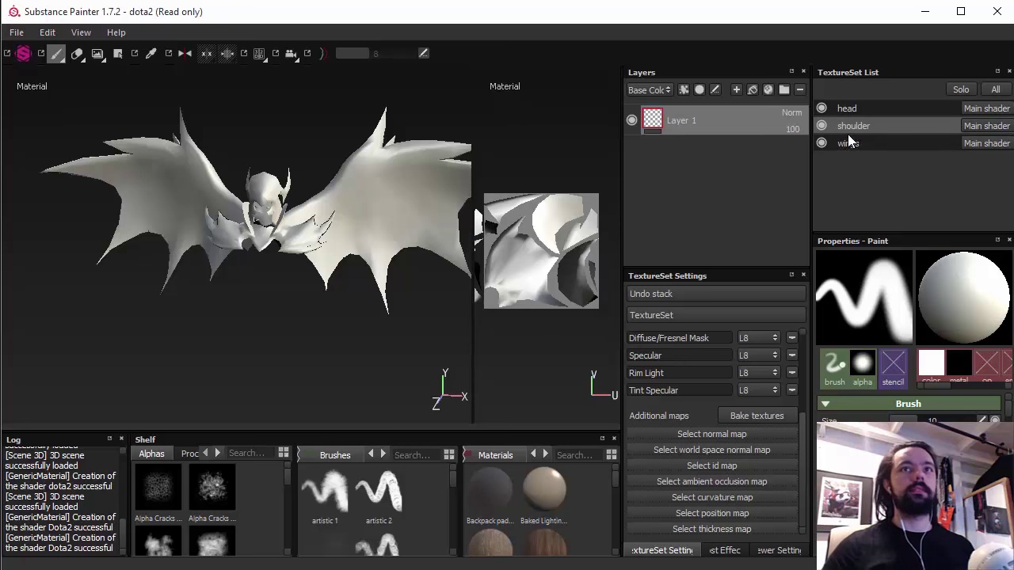
{"action": "left_click", "coordinate": [851, 144]}
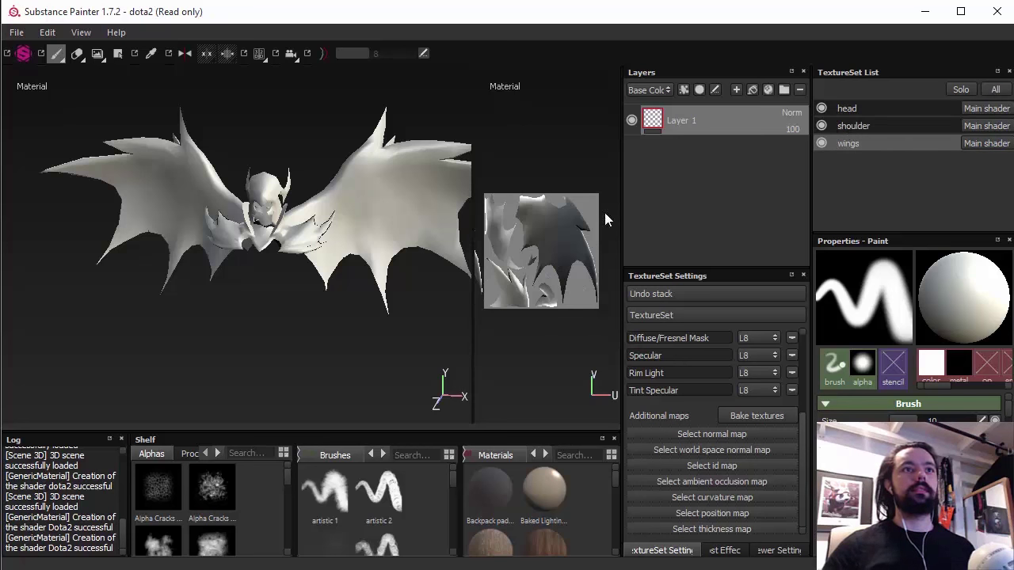
Step: Settle on the wings texture set and bring up the Bake textures settings
{"action": "mouse_move", "coordinate": [357, 317]}
{"action": "left_mouse_down", "text": "alt"}
{"action": "mouse_move", "coordinate": [346, 283]}
{"action": "mouse_move", "coordinate": [309, 299]}
{"action": "mouse_move", "coordinate": [303, 333]}
{"action": "mouse_move", "coordinate": [373, 317]}
{"action": "left_mouse_up", "text": "alt"}
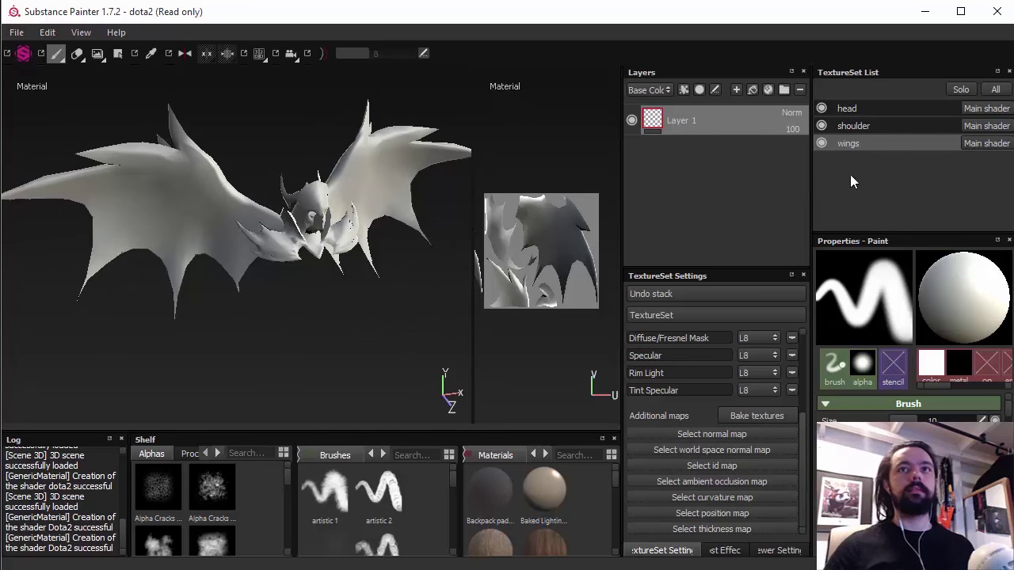
{"action": "left_click", "coordinate": [852, 125]}
{"action": "left_click", "coordinate": [848, 107]}
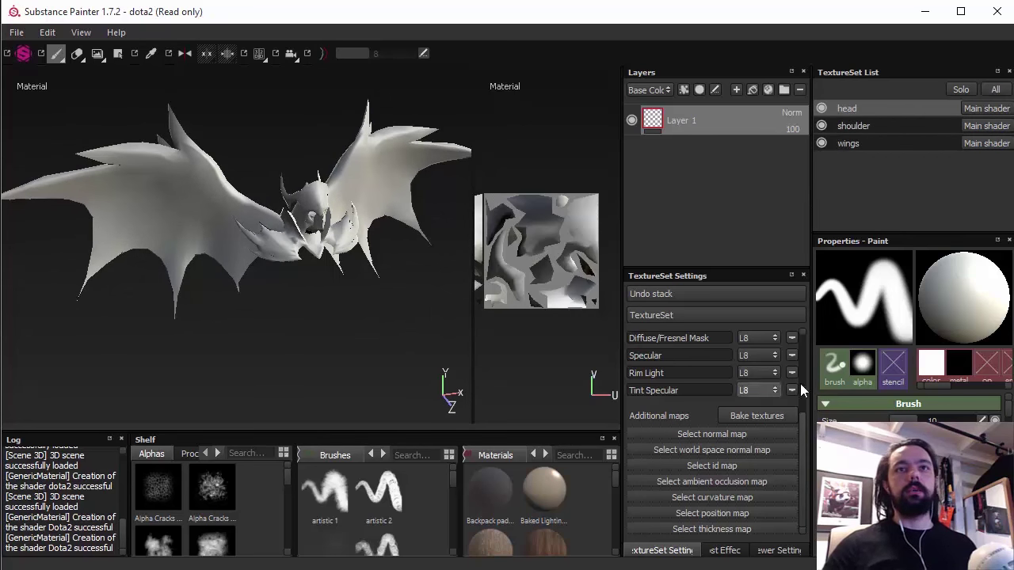
{"action": "left_click_drag", "start_coordinate": [393, 242], "coordinate": [360, 235], "text": "alt"}
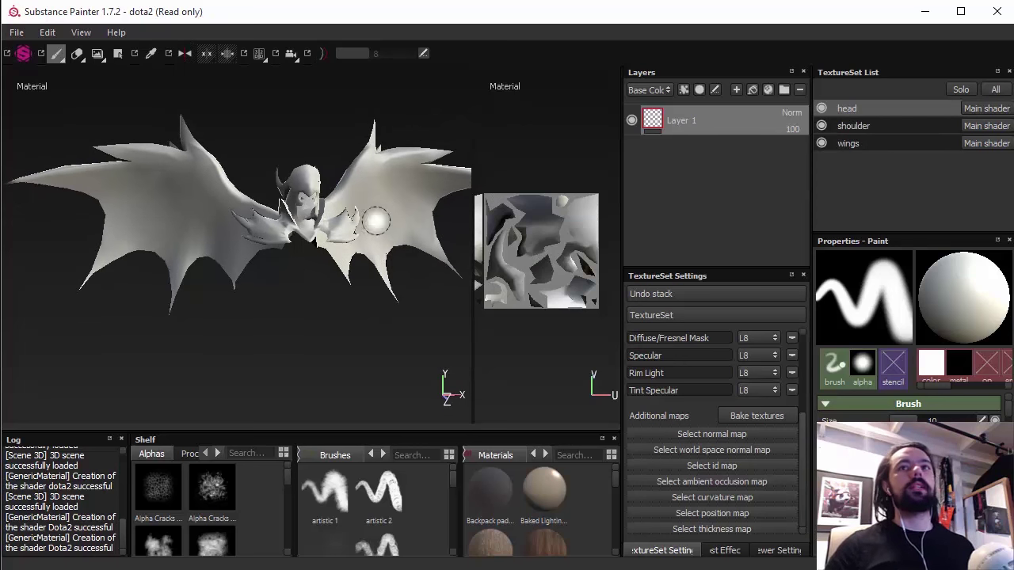
{"action": "left_click", "coordinate": [839, 143]}
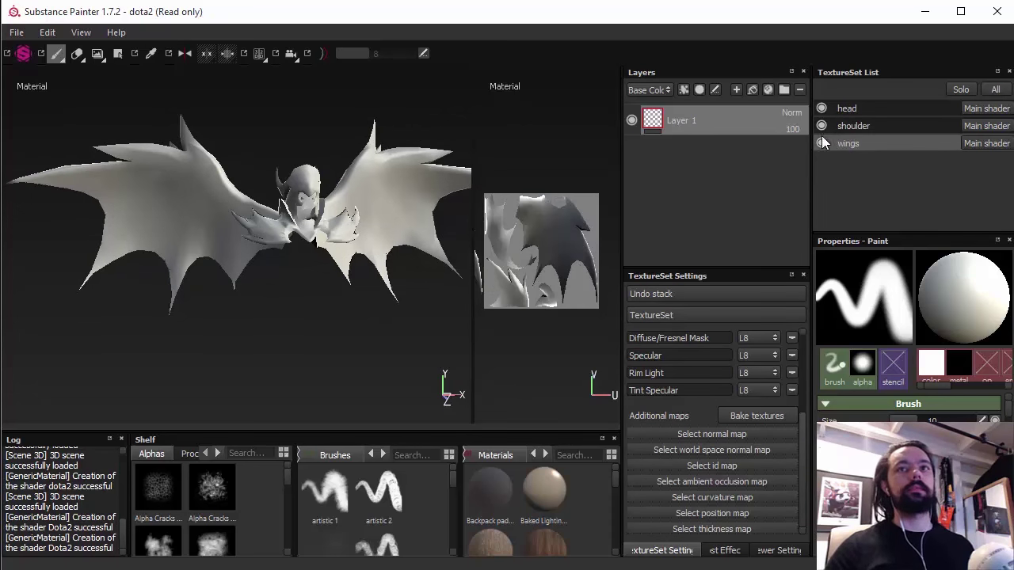
{"action": "left_click", "coordinate": [752, 416]}
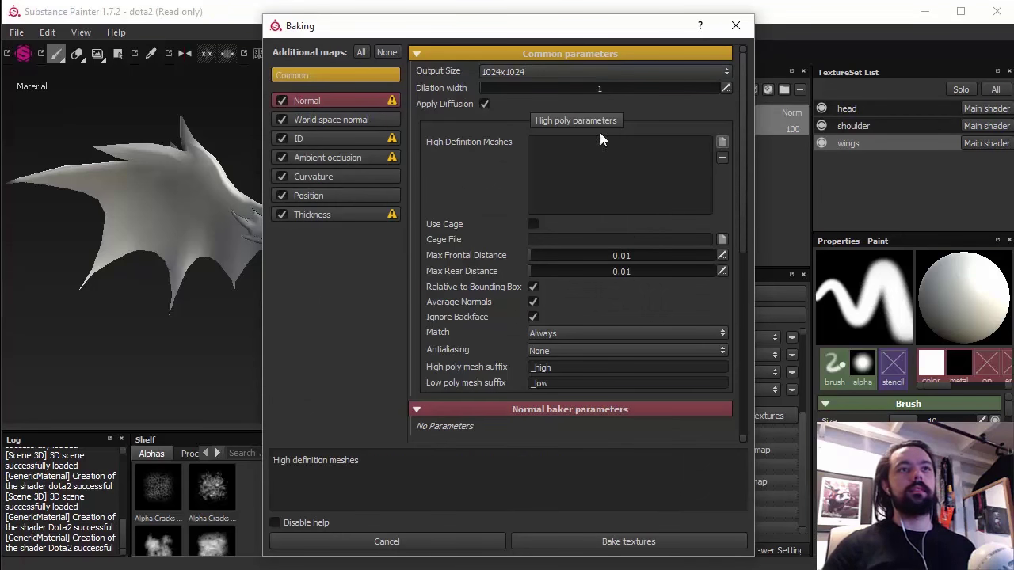
Step: Clear all additional maps except Normal and pick wings_high.OBJ from the bake folder as high-definition mesh
{"action": "left_click", "coordinate": [387, 51]}
{"action": "left_click", "coordinate": [282, 100]}
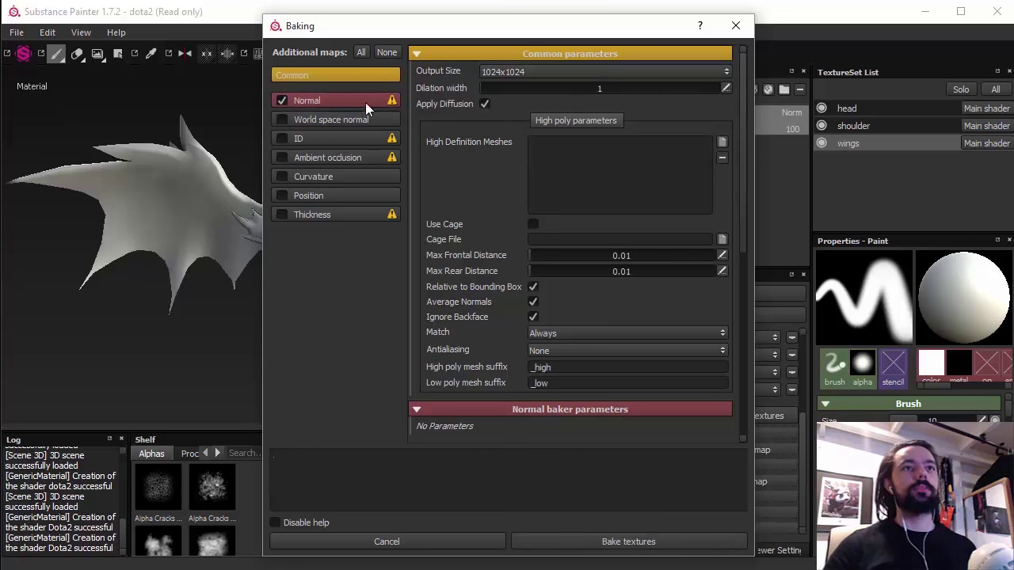
{"action": "left_click", "coordinate": [722, 142]}
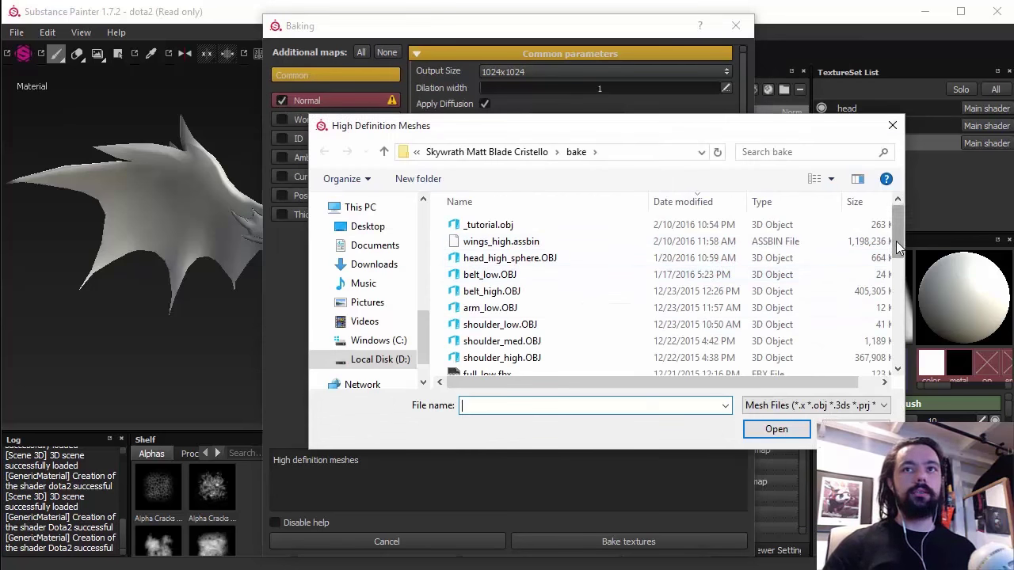
{"action": "mouse_move", "coordinate": [899, 248]}
{"action": "left_mouse_down"}
{"action": "mouse_move", "coordinate": [899, 312]}
{"action": "mouse_move", "coordinate": [897, 268]}
{"action": "left_mouse_up"}
{"action": "left_click", "coordinate": [490, 300]}
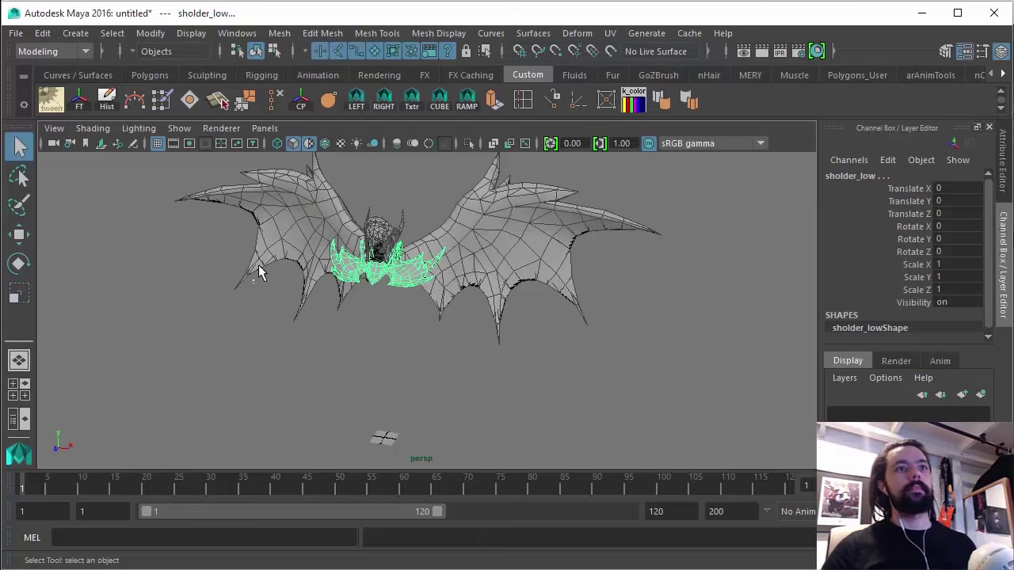
{"action": "left_click", "coordinate": [658, 236]}
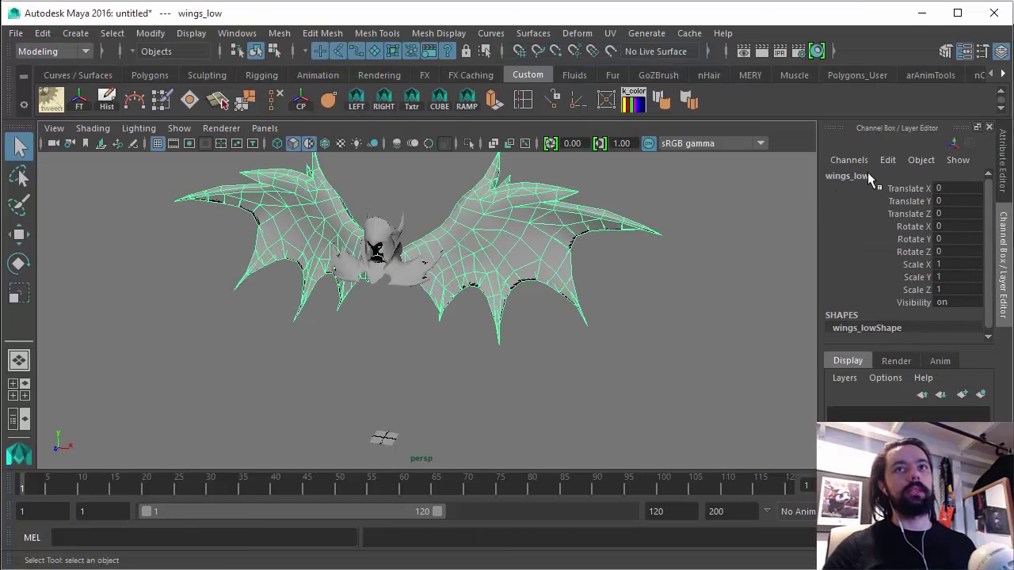
{"action": "left_click", "coordinate": [921, 14]}
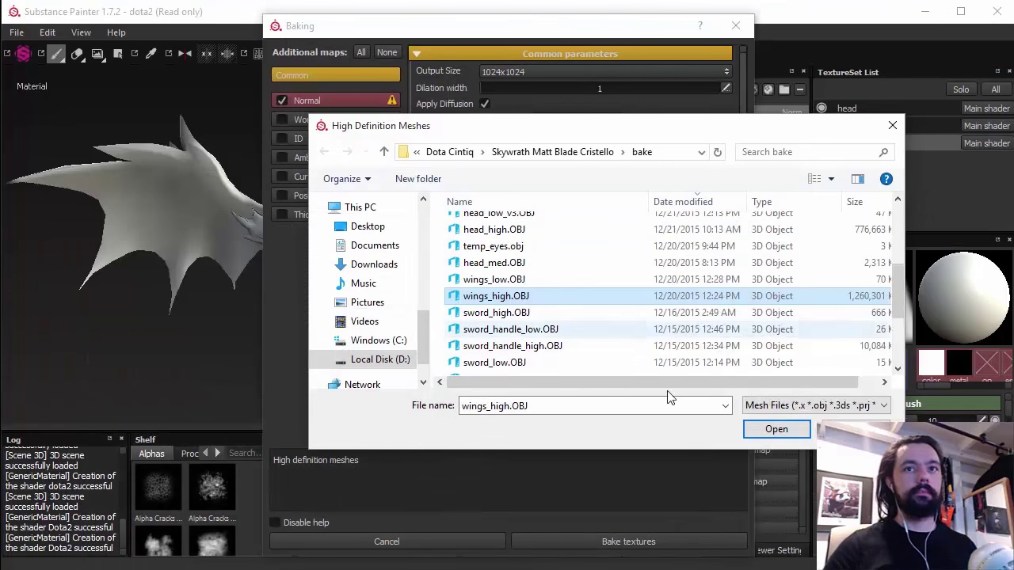
Step: Load wings_high.OBJ as the high-definition mesh, keeping mesh matching on Always
{"action": "left_click", "coordinate": [774, 428]}
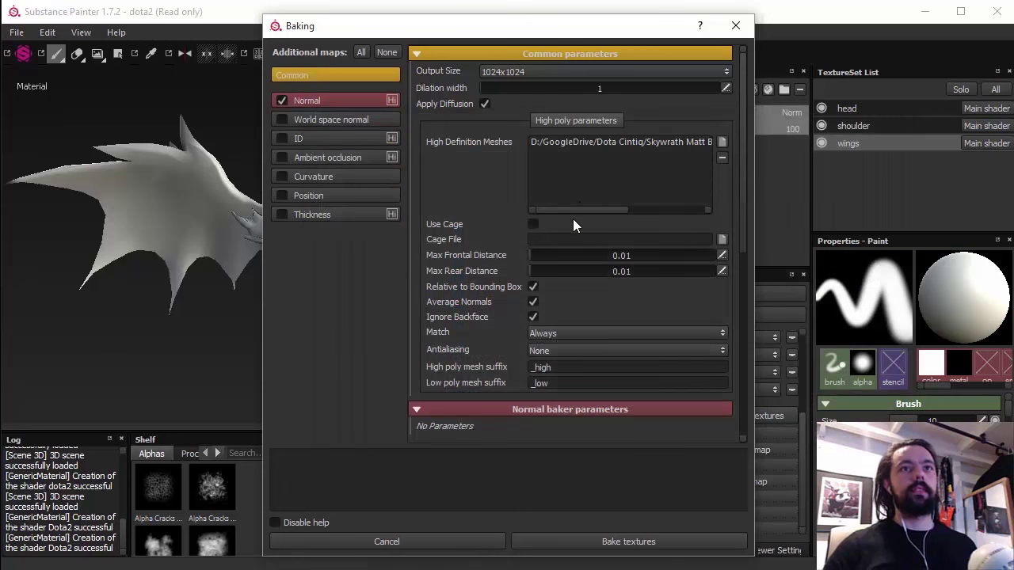
{"action": "left_click_drag", "start_coordinate": [573, 211], "coordinate": [672, 211]}
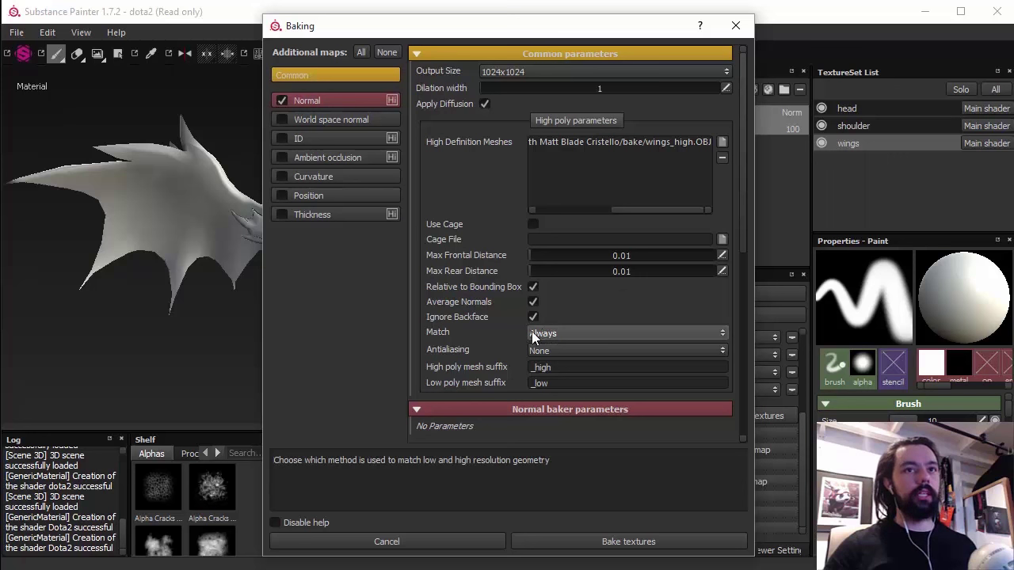
{"action": "left_click", "coordinate": [536, 333]}
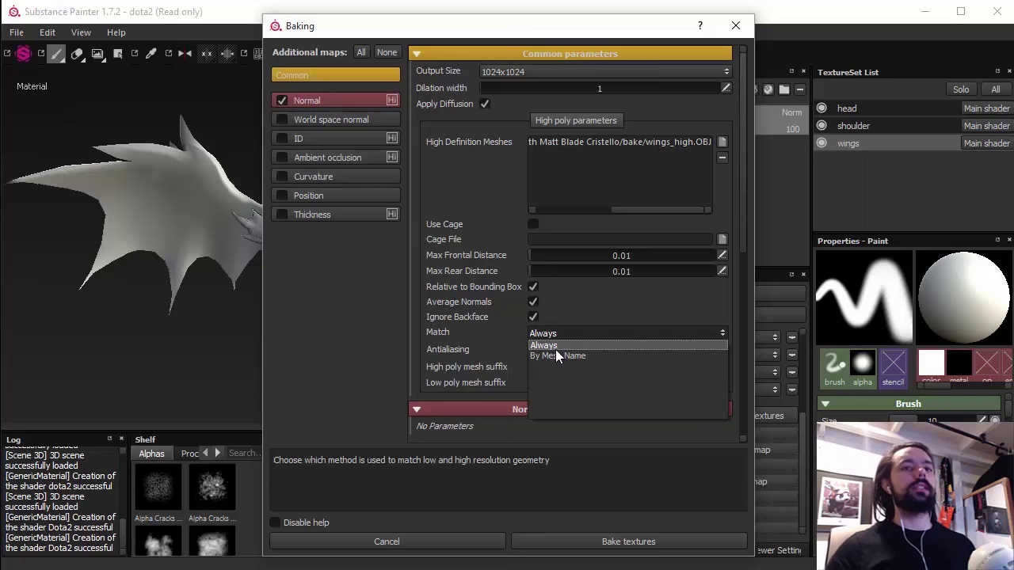
{"action": "left_click", "coordinate": [544, 346]}
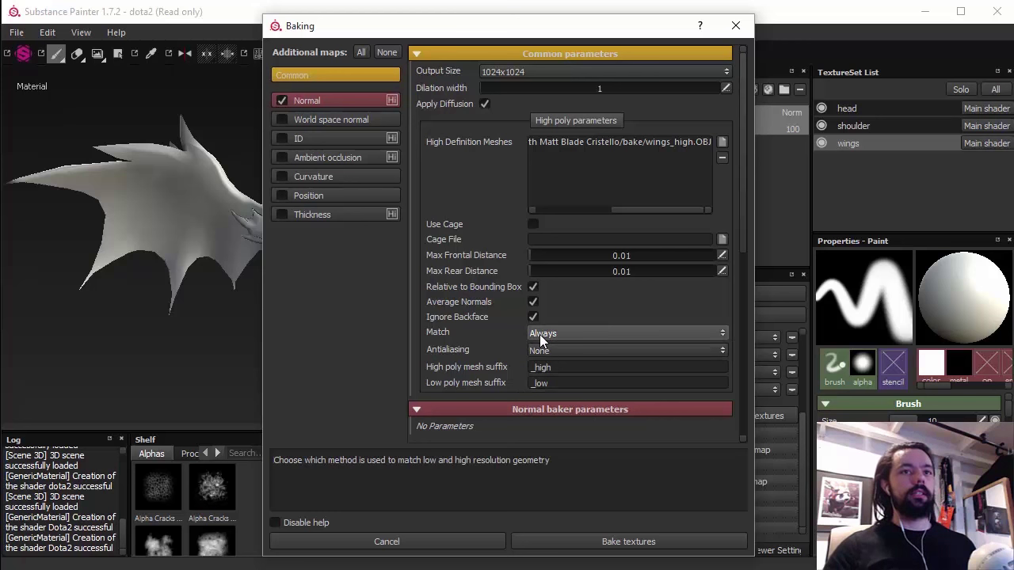
{"action": "left_click", "coordinate": [541, 337]}
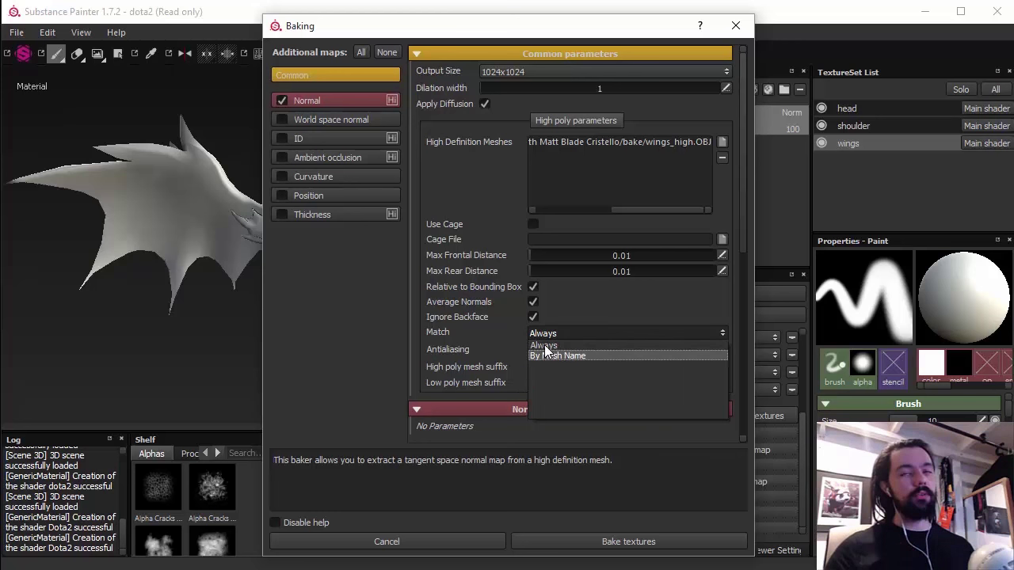
{"action": "left_click", "coordinate": [512, 333]}
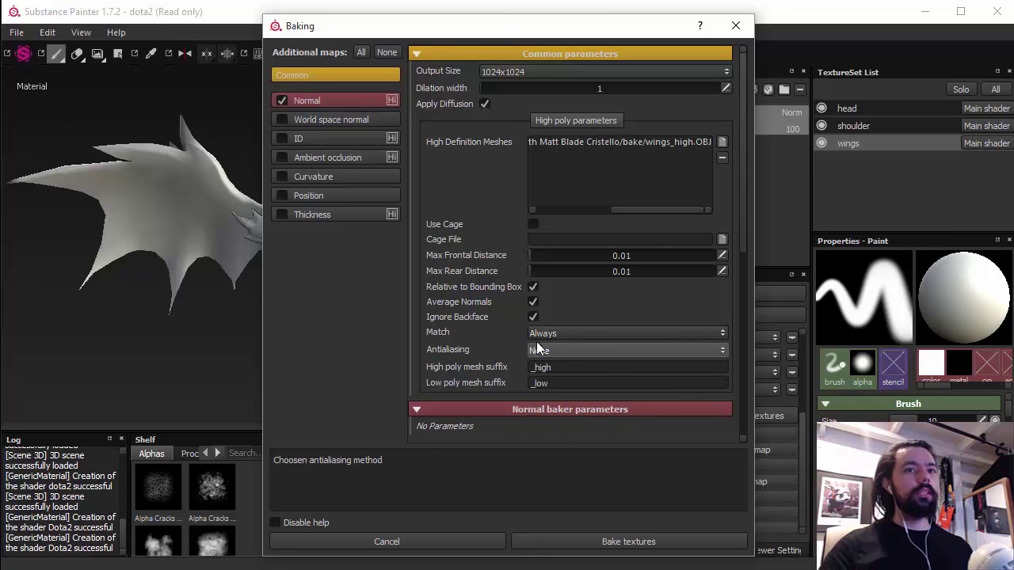
Step: Set dilation width 24, frontal distance 0.034 and rear distance 0.0383, then bake
{"action": "left_click_drag", "start_coordinate": [741, 237], "coordinate": [740, 178]}
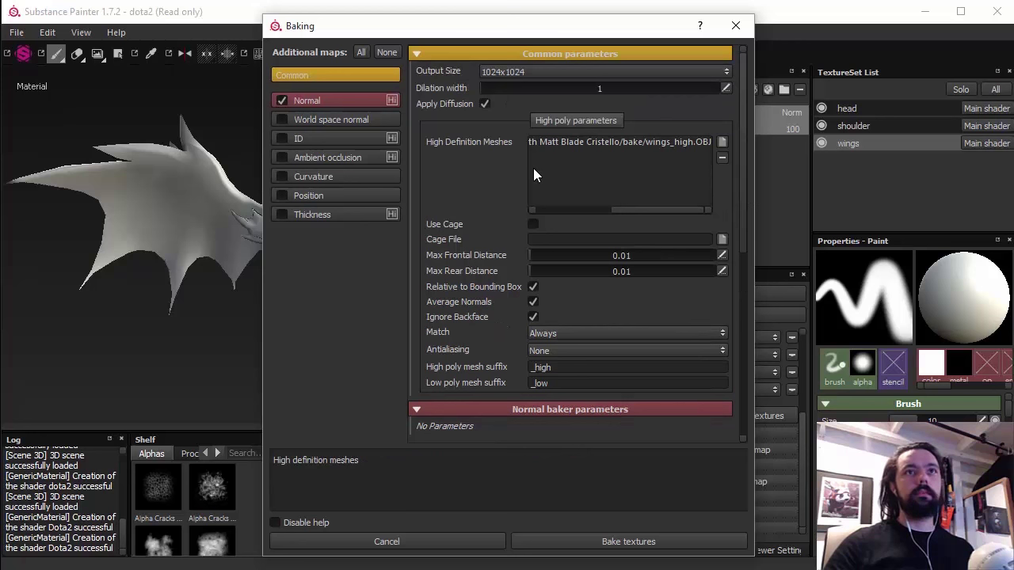
{"action": "left_click", "coordinate": [723, 90]}
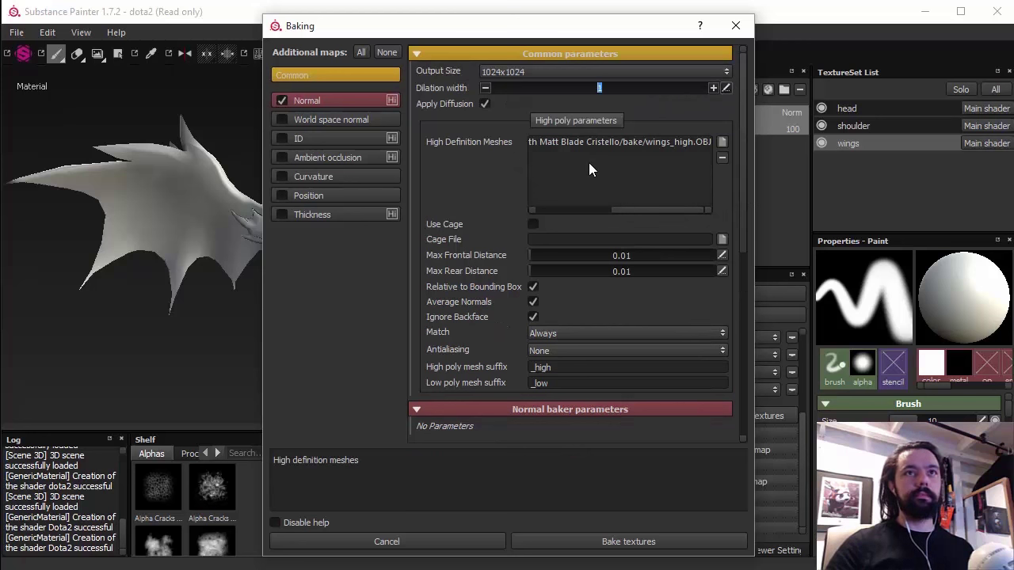
{"action": "type", "text": "24"}
{"action": "key", "text": "Return"}
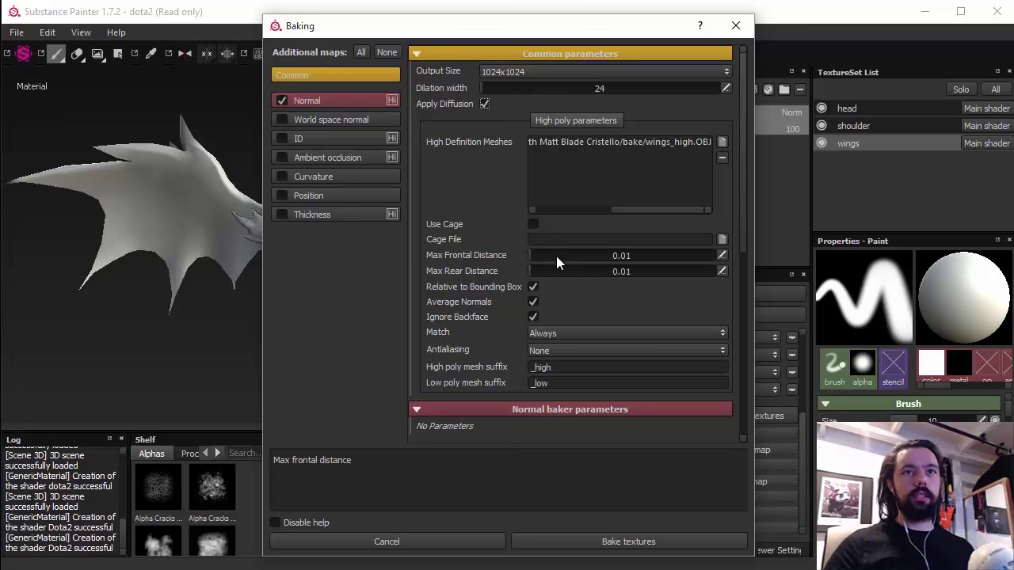
{"action": "left_click", "coordinate": [533, 254]}
{"action": "left_click", "coordinate": [532, 270]}
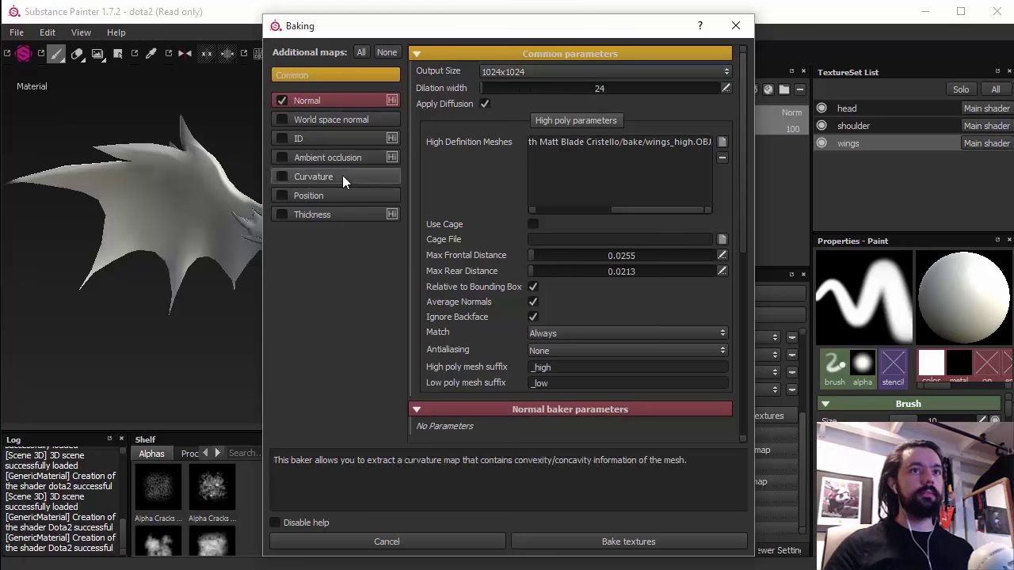
{"action": "left_click", "coordinate": [531, 270]}
{"action": "left_click", "coordinate": [533, 256]}
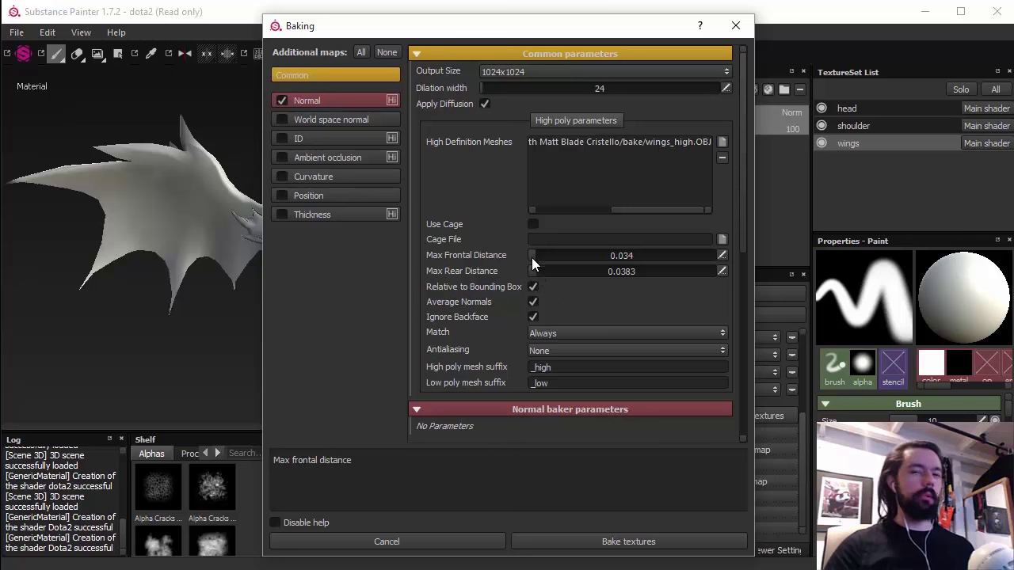
{"action": "left_click", "coordinate": [590, 540]}
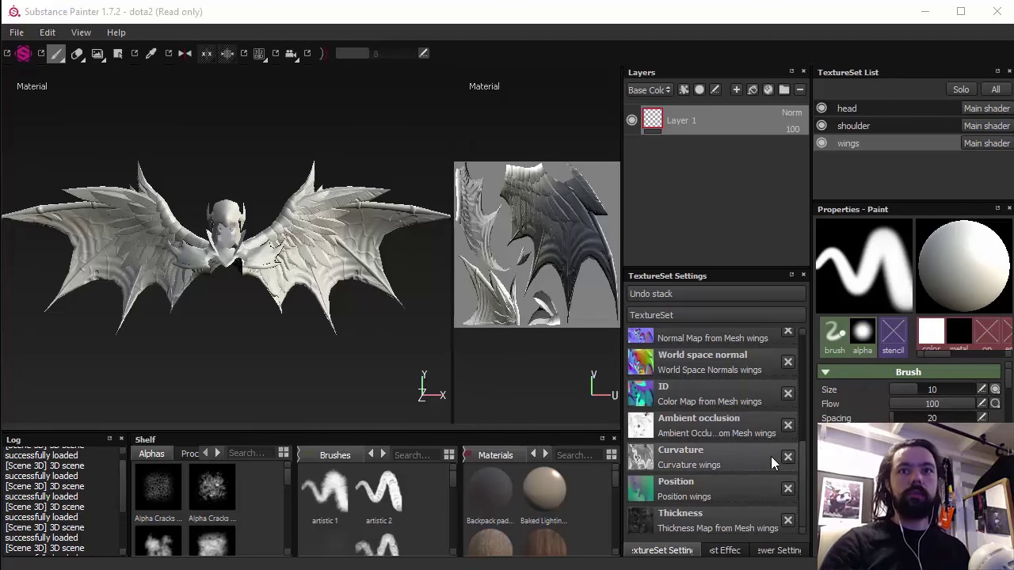
Step: Widen the side dock and scroll TextureSet Settings to the Normal-through-Thickness additional maps
{"action": "left_click_drag", "start_coordinate": [802, 455], "coordinate": [800, 336]}
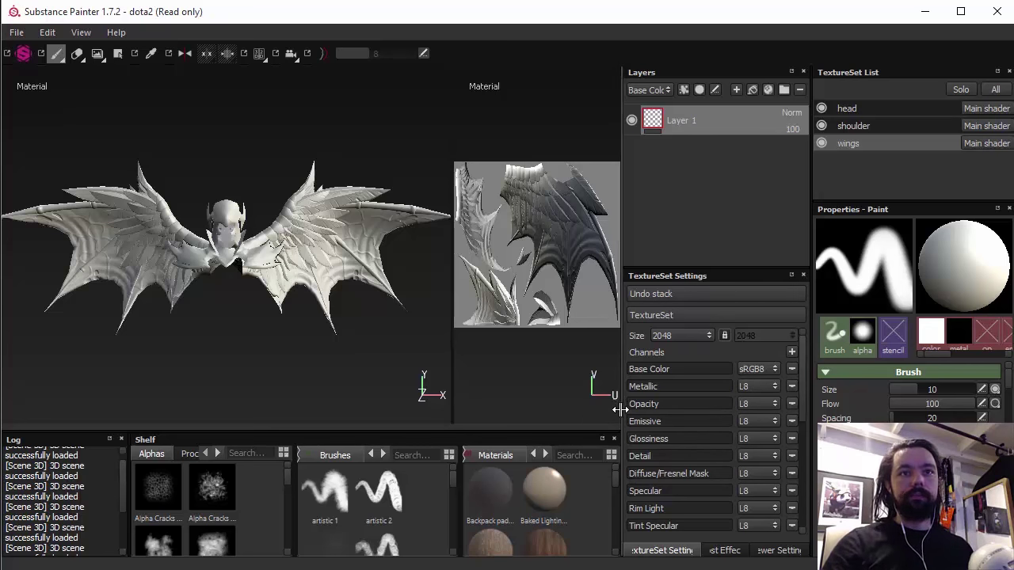
{"action": "left_click_drag", "start_coordinate": [625, 410], "coordinate": [593, 409]}
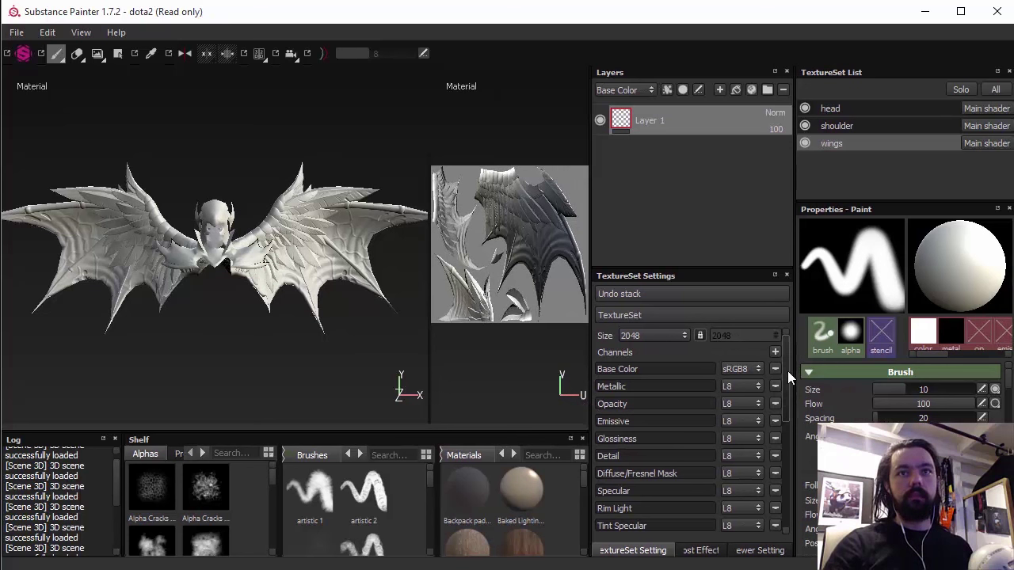
{"action": "left_click_drag", "start_coordinate": [787, 370], "coordinate": [783, 437]}
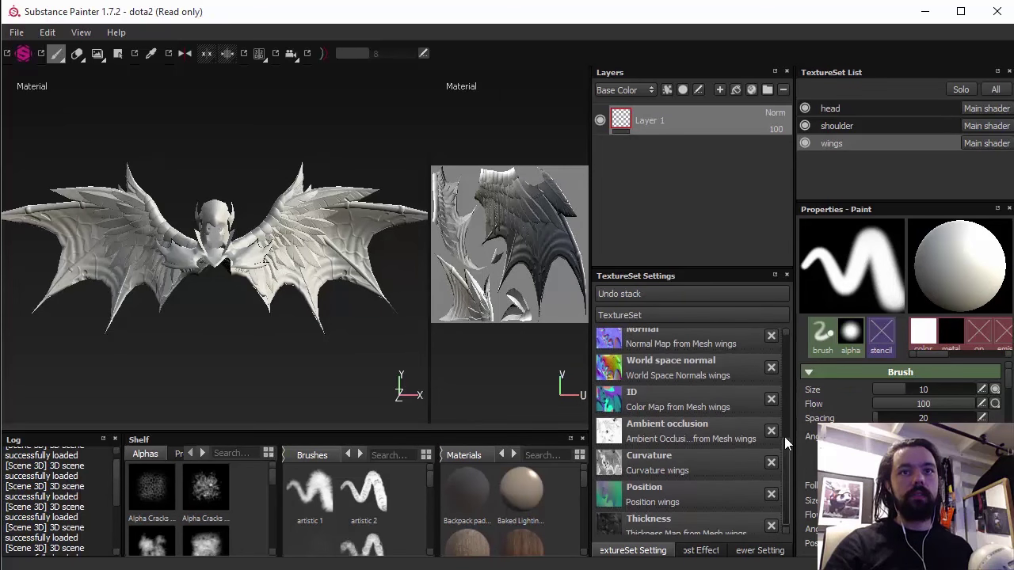
{"action": "scroll", "coordinate": [785, 437], "scroll_direction": "up", "scroll_amount": 2}
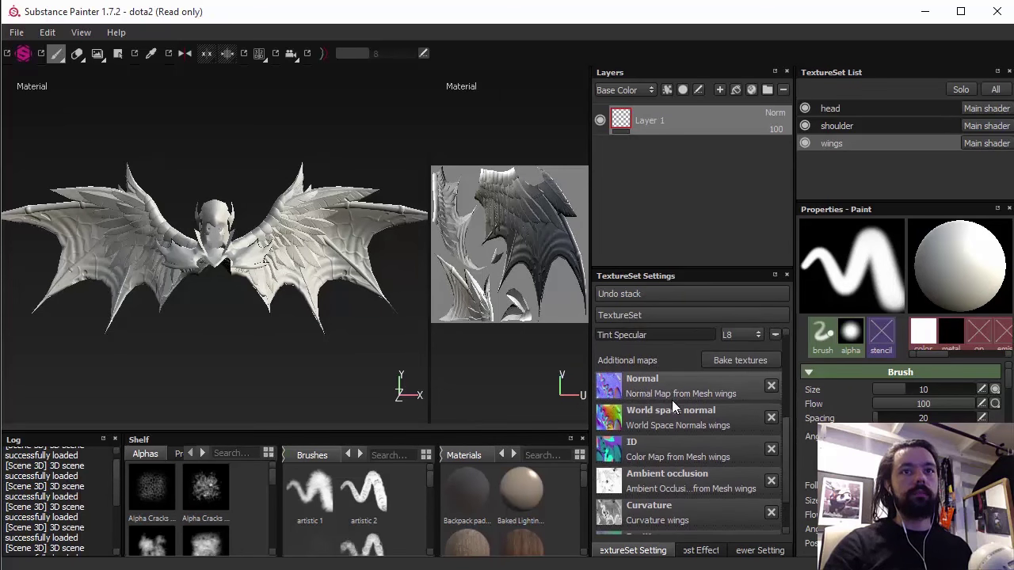
{"action": "scroll", "coordinate": [787, 426], "scroll_direction": "down", "scroll_amount": 2}
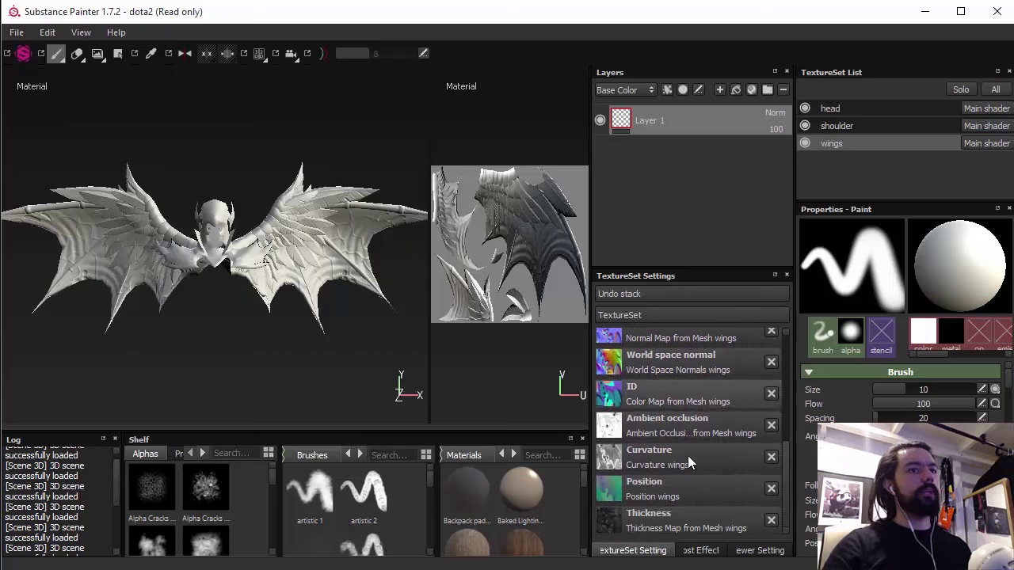
{"action": "left_click", "coordinate": [202, 456]}
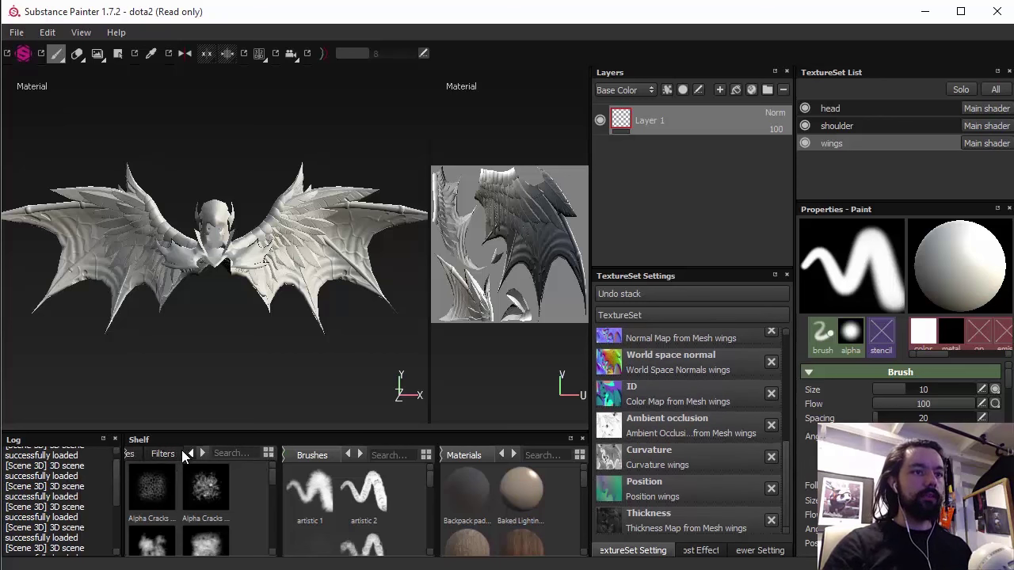
Step: Show the shelf's Textures, enlarge that section, and browse the baked Ambient Occlusion and Curvature maps
{"action": "left_click", "coordinate": [202, 454]}
{"action": "left_click_drag", "start_coordinate": [275, 483], "coordinate": [355, 500]}
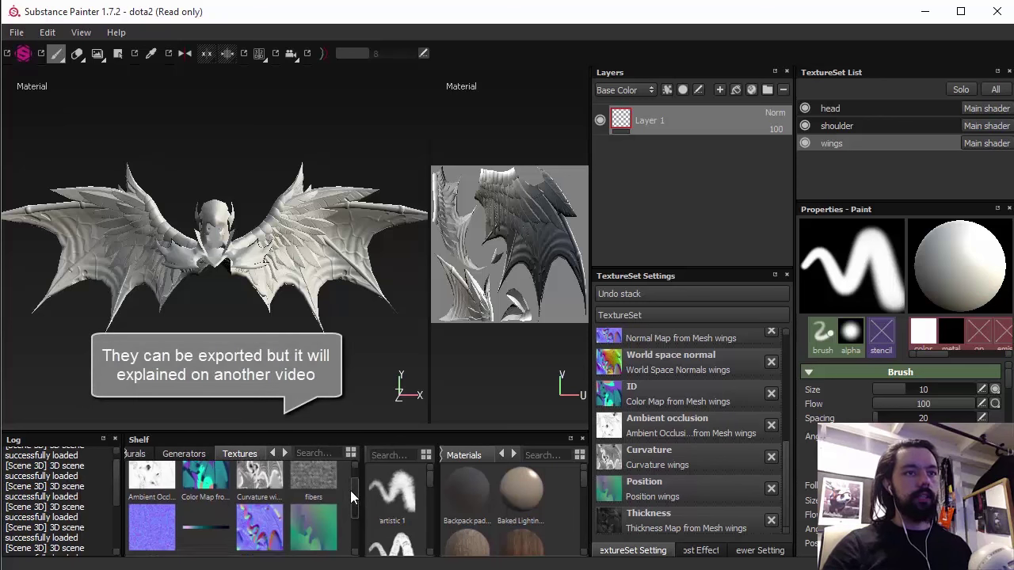
{"action": "scroll", "coordinate": [350, 490], "scroll_direction": "up", "scroll_amount": 1}
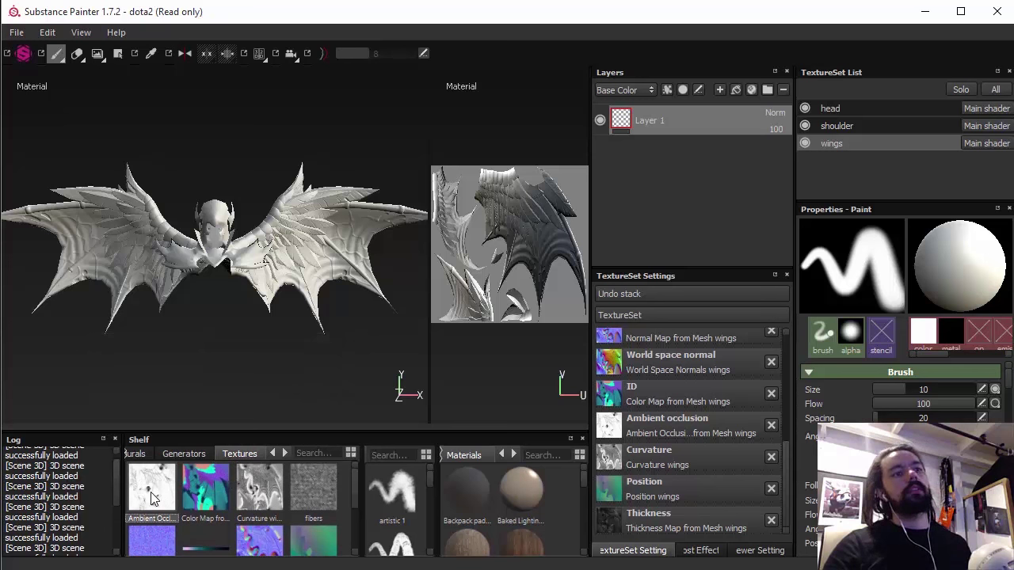
{"action": "mouse_move", "coordinate": [153, 498]}
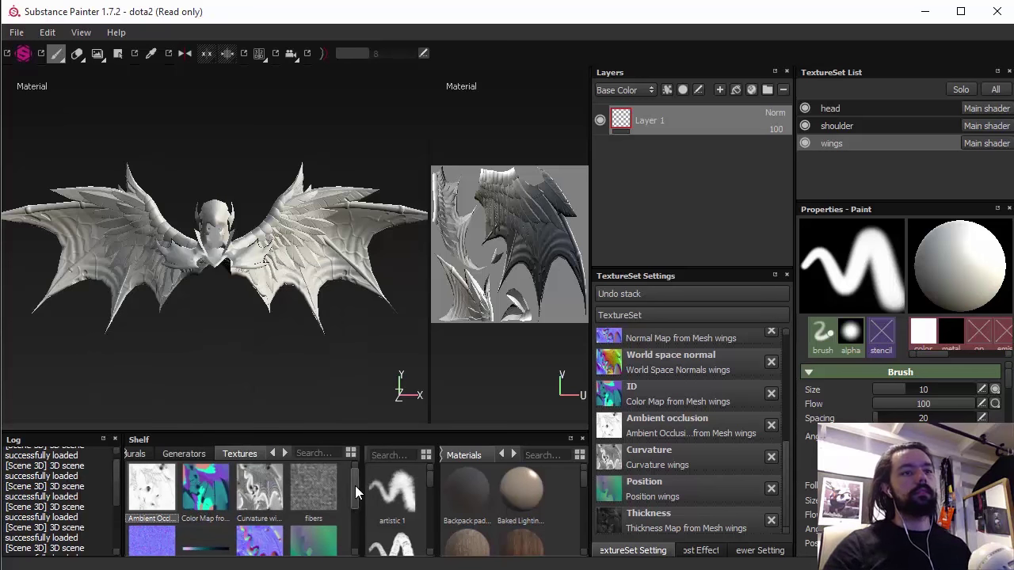
{"action": "left_click_drag", "start_coordinate": [355, 491], "coordinate": [356, 509]}
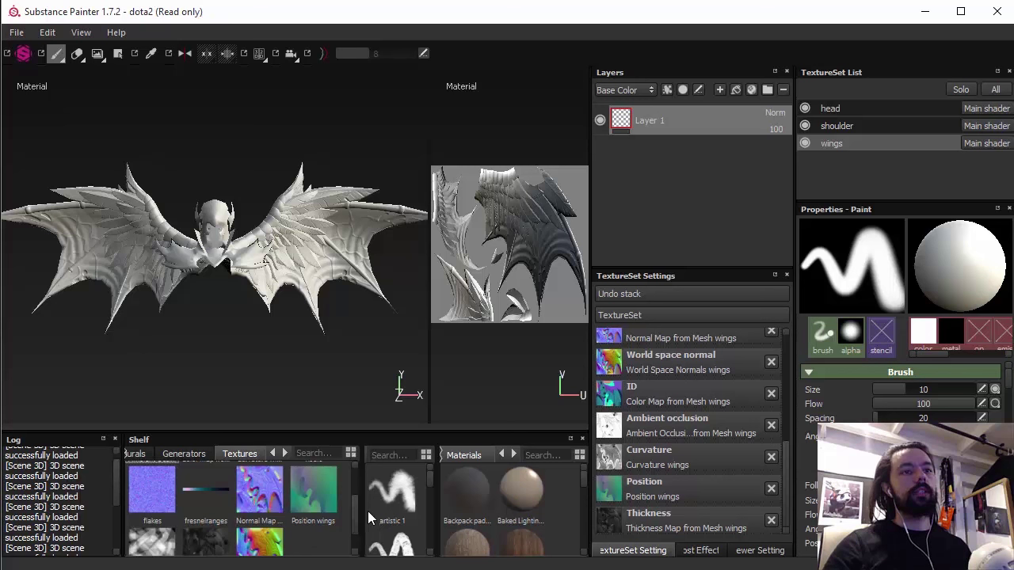
{"action": "left_click_drag", "start_coordinate": [355, 507], "coordinate": [357, 457]}
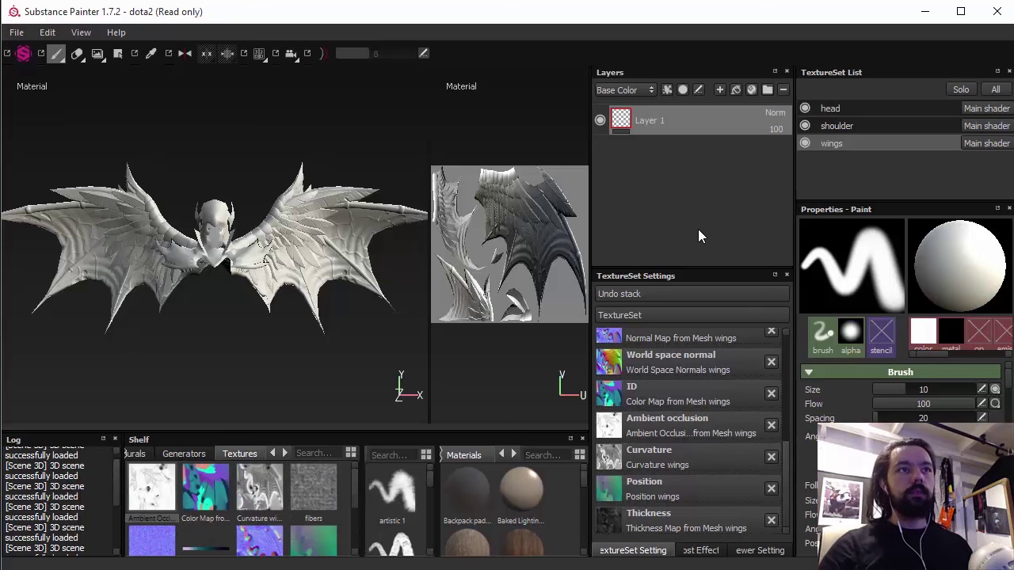
{"action": "left_click_drag", "start_coordinate": [782, 463], "coordinate": [788, 349]}
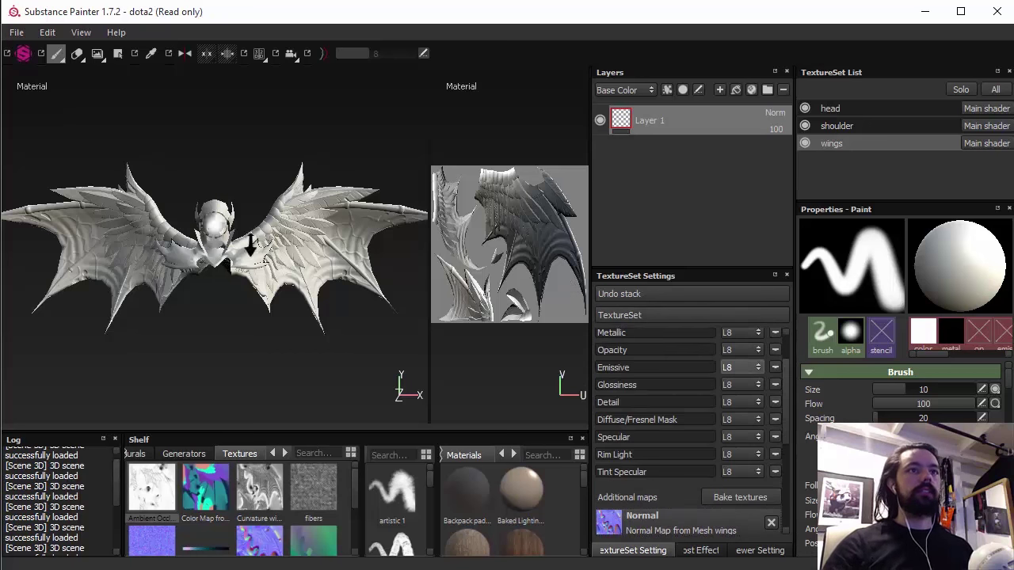
{"action": "left_click_drag", "start_coordinate": [249, 226], "coordinate": [261, 290], "text": "alt"}
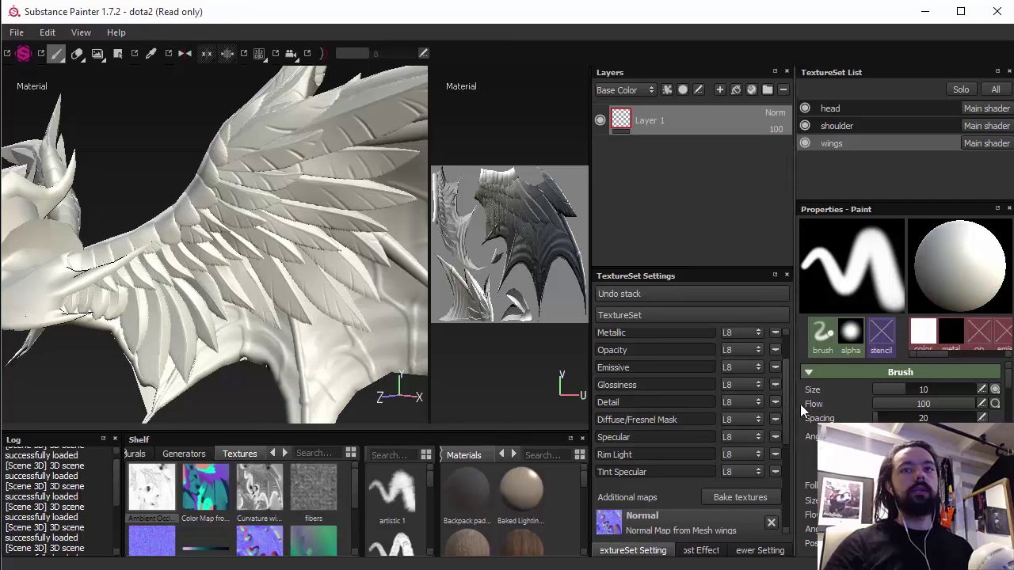
{"action": "scroll", "coordinate": [788, 399], "scroll_direction": "down", "scroll_amount": 5}
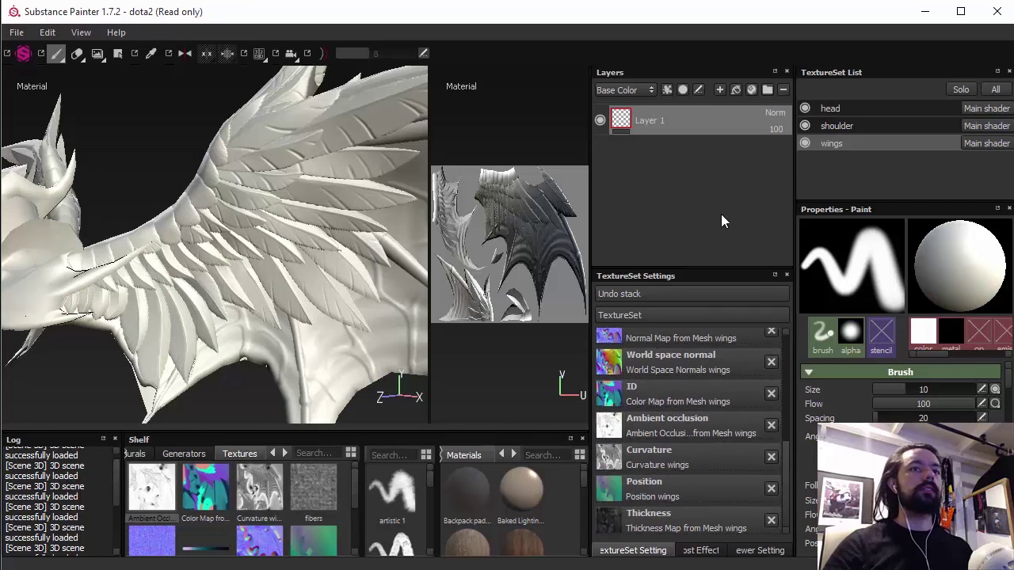
Step: Filter the shelf's Smart materials by 'dota' and pick up a Dota Detail material
{"action": "left_click_drag", "start_coordinate": [306, 272], "coordinate": [344, 283], "text": "alt"}
{"action": "left_click", "coordinate": [513, 454]}
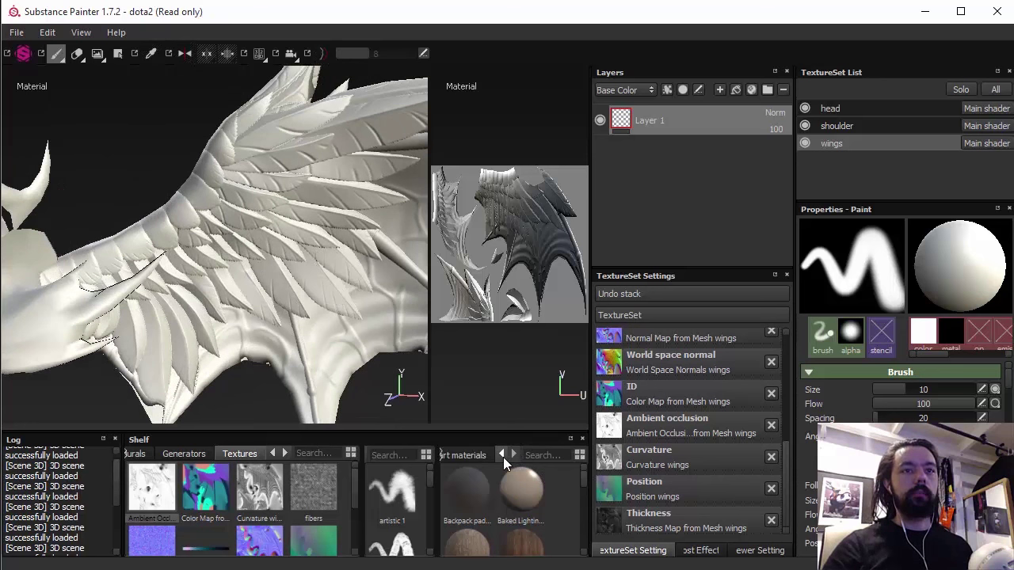
{"action": "left_click", "coordinate": [476, 455]}
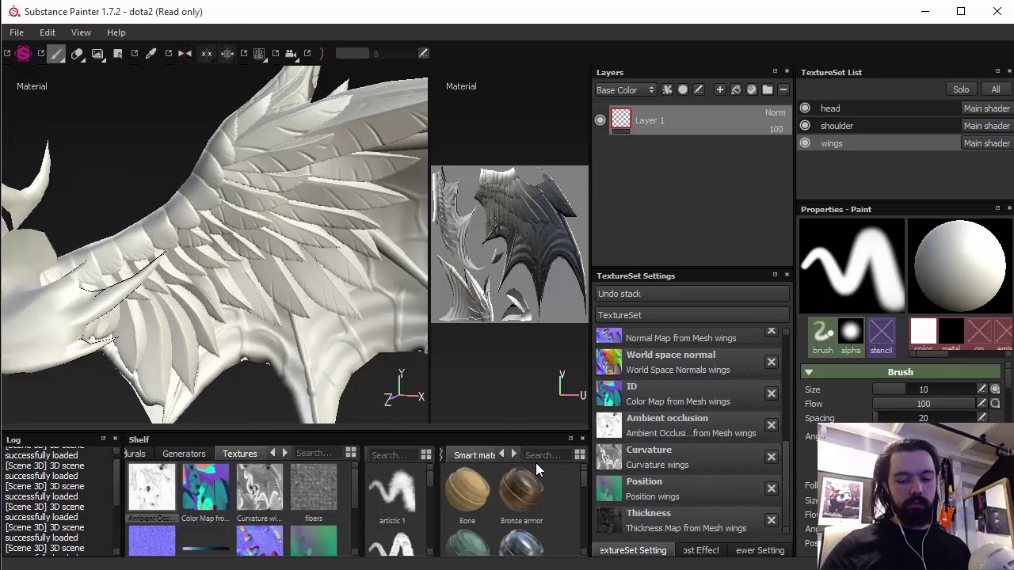
{"action": "type", "text": "dta"}
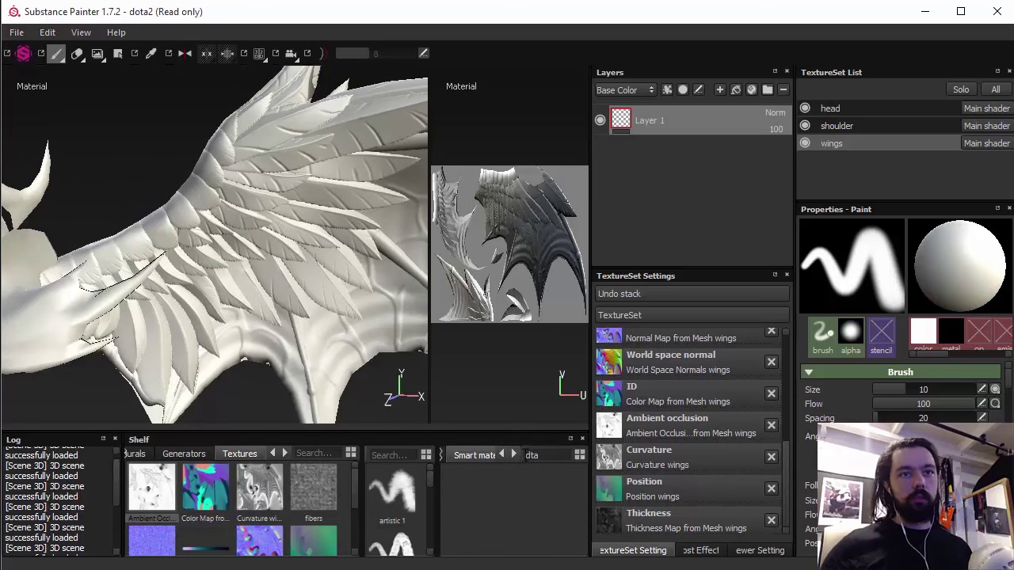
{"action": "key", "text": "BackSpace"}
{"action": "key", "text": "BackSpace"}
{"action": "type", "text": "ota"}
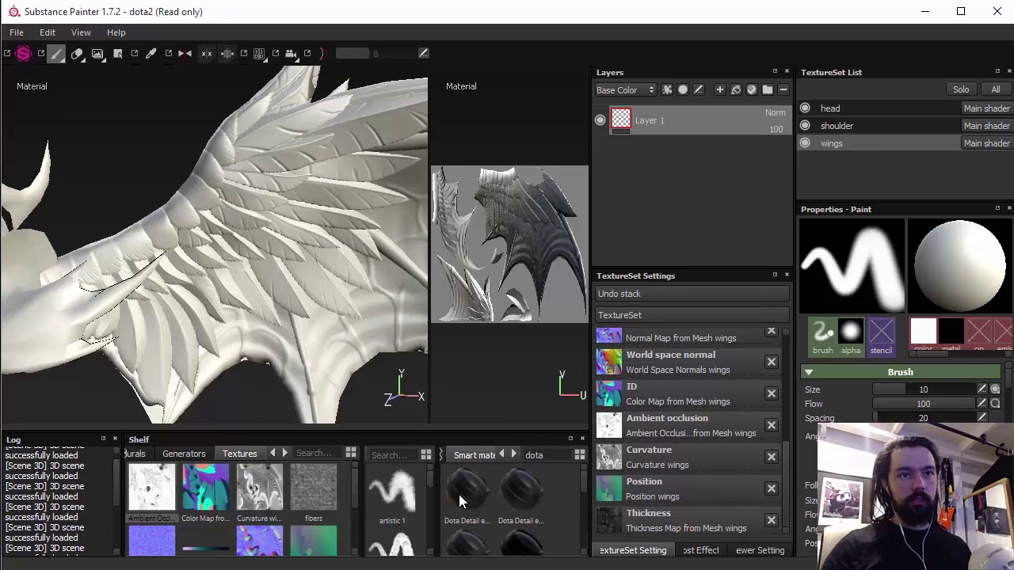
{"action": "left_click_drag", "start_coordinate": [464, 491], "coordinate": [261, 298]}
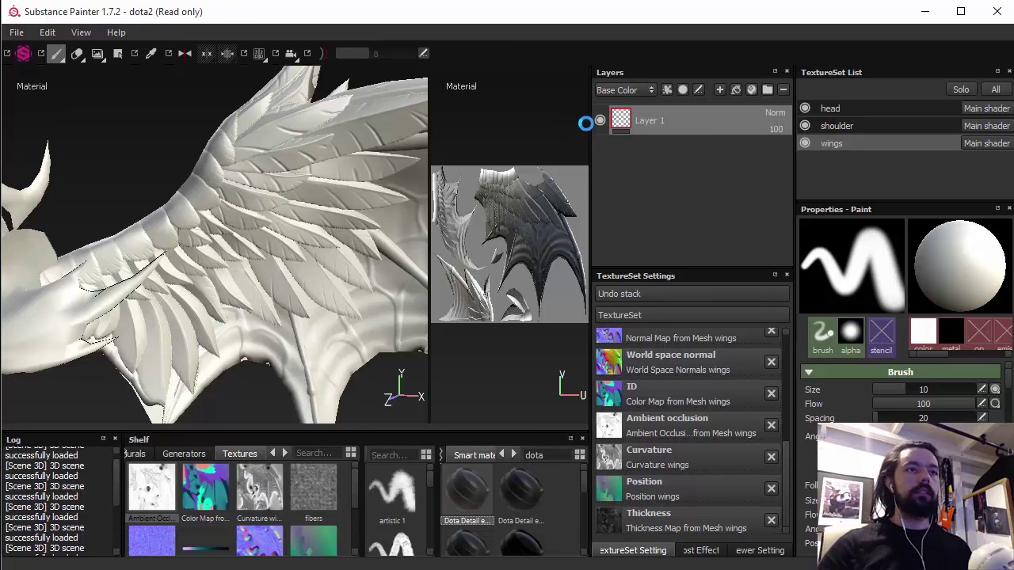
Step: Drop the Dota Detail smart material onto the wings' layer stack and inspect the result
{"action": "left_click_drag", "start_coordinate": [582, 287], "coordinate": [631, 179]}
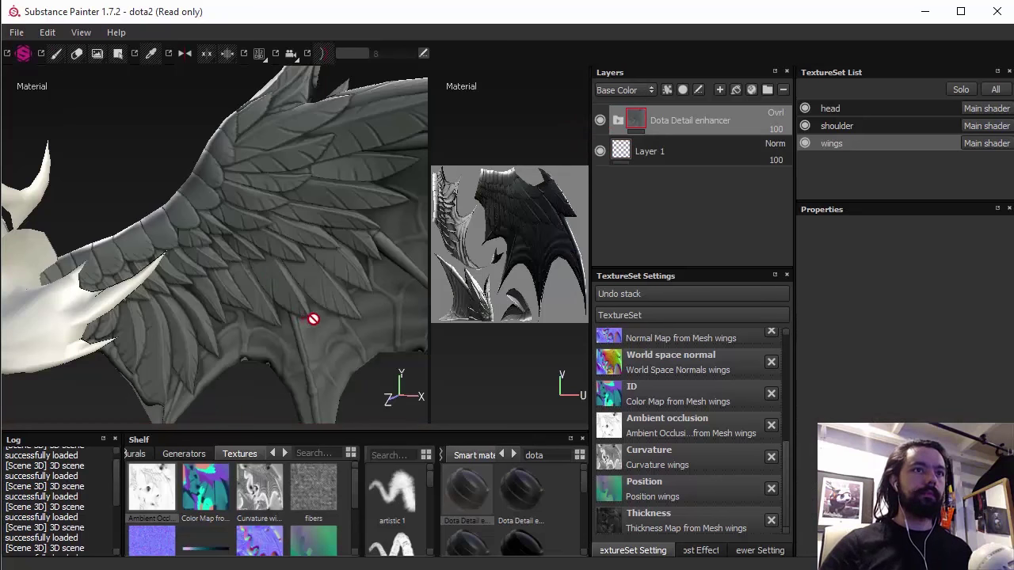
{"action": "left_click_drag", "start_coordinate": [315, 319], "coordinate": [232, 238], "text": "alt"}
{"action": "scroll", "coordinate": [231, 237], "scroll_direction": "up", "scroll_amount": 8}
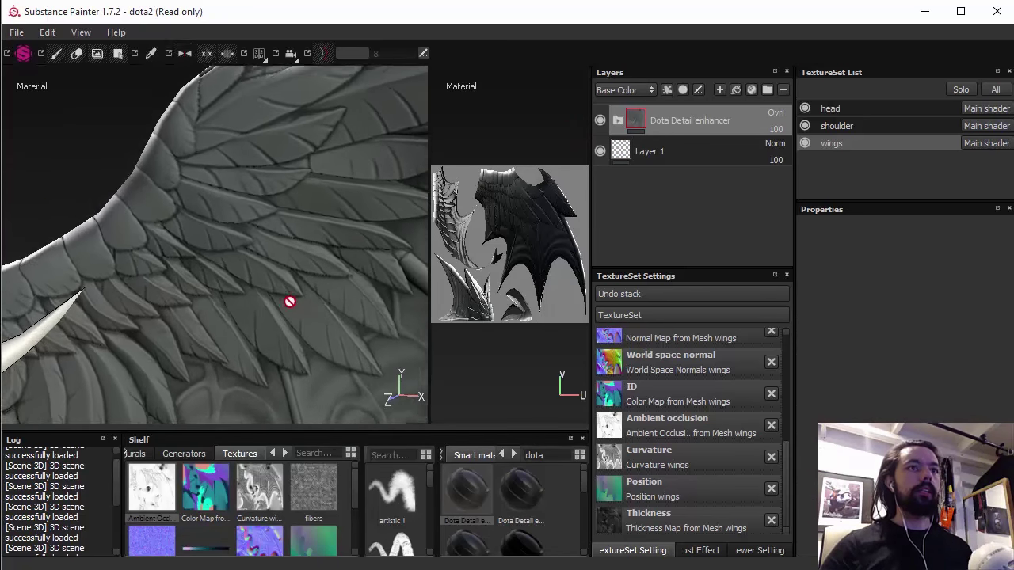
{"action": "left_click_drag", "start_coordinate": [228, 294], "coordinate": [307, 212], "text": "alt"}
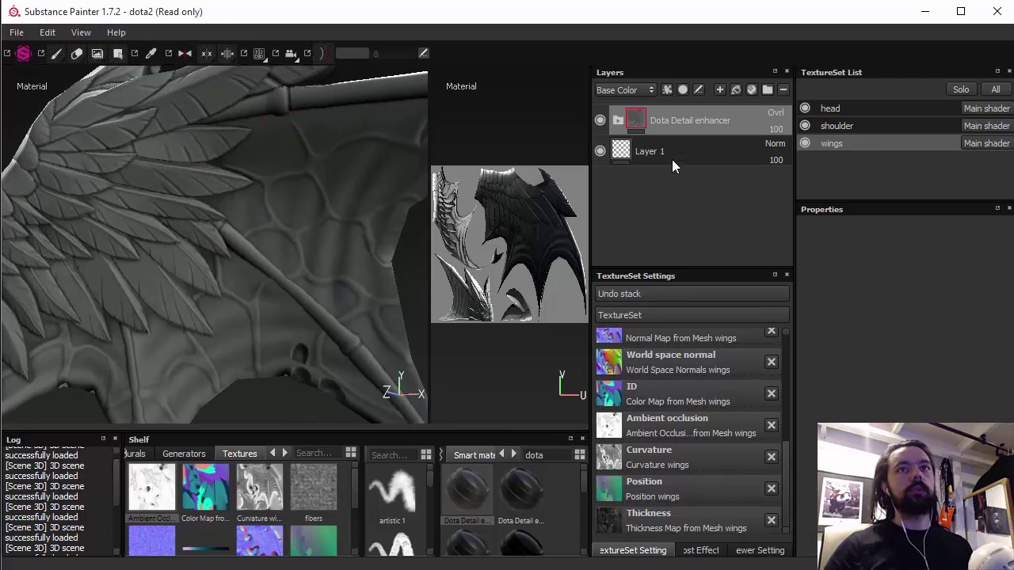
Step: Expand the Dota Detail enhancer folder and select the gradient layer's mask
{"action": "left_click", "coordinate": [618, 119]}
{"action": "left_click_drag", "start_coordinate": [790, 156], "coordinate": [796, 175]}
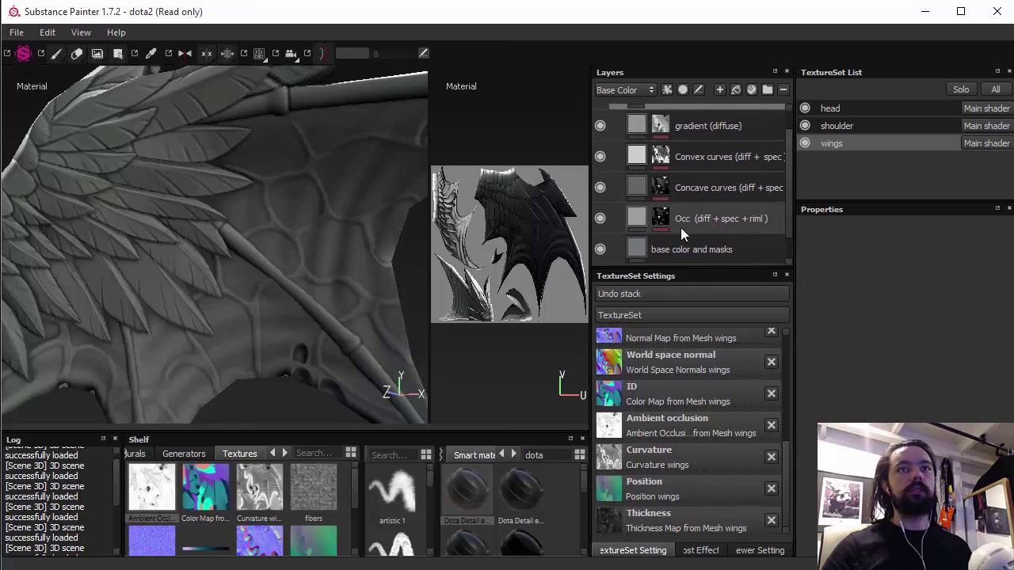
{"action": "scroll", "coordinate": [792, 193], "scroll_direction": "up", "scroll_amount": 1}
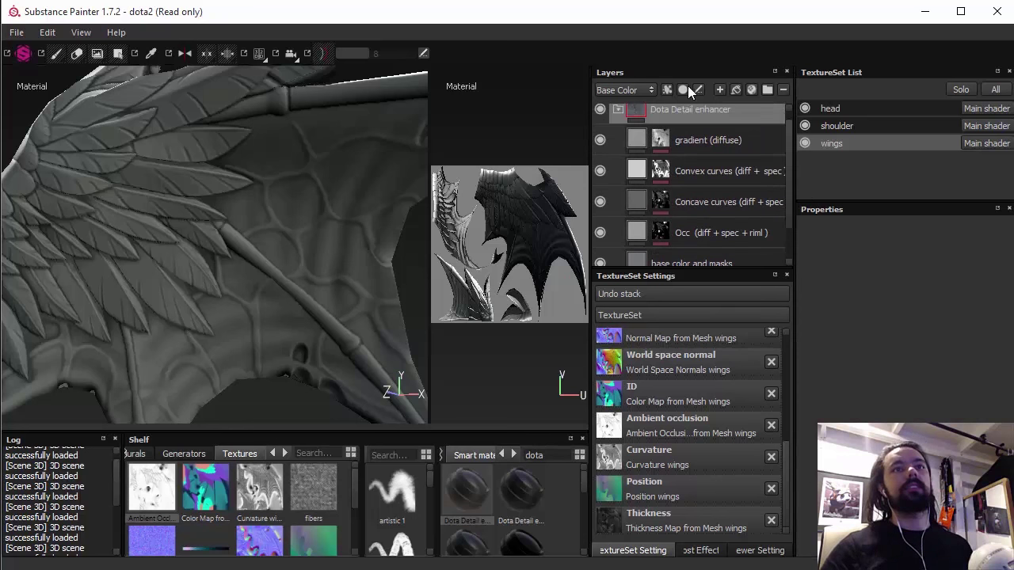
{"action": "mouse_move", "coordinate": [388, 265]}
{"action": "left_mouse_down", "text": "alt"}
{"action": "mouse_move", "coordinate": [278, 171]}
{"action": "mouse_move", "coordinate": [235, 181]}
{"action": "mouse_move", "coordinate": [306, 238]}
{"action": "mouse_move", "coordinate": [428, 255]}
{"action": "mouse_move", "coordinate": [382, 262]}
{"action": "mouse_move", "coordinate": [274, 242]}
{"action": "mouse_move", "coordinate": [132, 297]}
{"action": "mouse_move", "coordinate": [282, 254]}
{"action": "mouse_move", "coordinate": [197, 230]}
{"action": "mouse_move", "coordinate": [164, 233]}
{"action": "mouse_move", "coordinate": [173, 243]}
{"action": "left_mouse_up", "text": "alt"}
{"action": "left_click", "coordinate": [659, 139]}
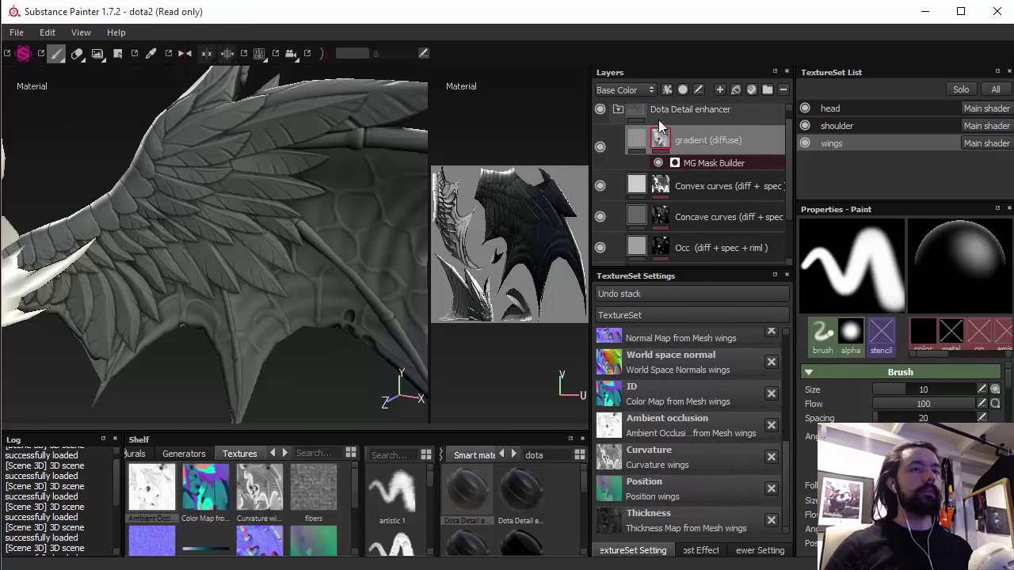
{"action": "mouse_move", "coordinate": [294, 164]}
{"action": "left_mouse_down", "text": "alt"}
{"action": "mouse_move", "coordinate": [50, 163]}
{"action": "mouse_move", "coordinate": [243, 161]}
{"action": "mouse_move", "coordinate": [341, 203]}
{"action": "mouse_move", "coordinate": [182, 182]}
{"action": "mouse_move", "coordinate": [242, 197]}
{"action": "left_mouse_up", "text": "alt"}
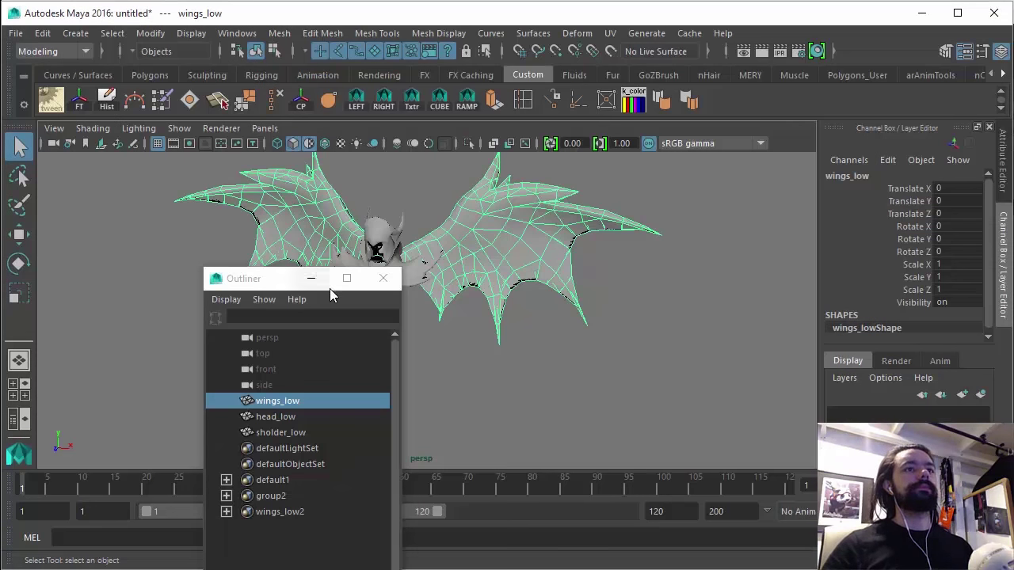
Step: Import belt_low.OBJ into the bat scene, dismiss the multiple-groups warning, and select the belt
{"action": "left_click", "coordinate": [310, 278]}
{"action": "left_click", "coordinate": [15, 32]}
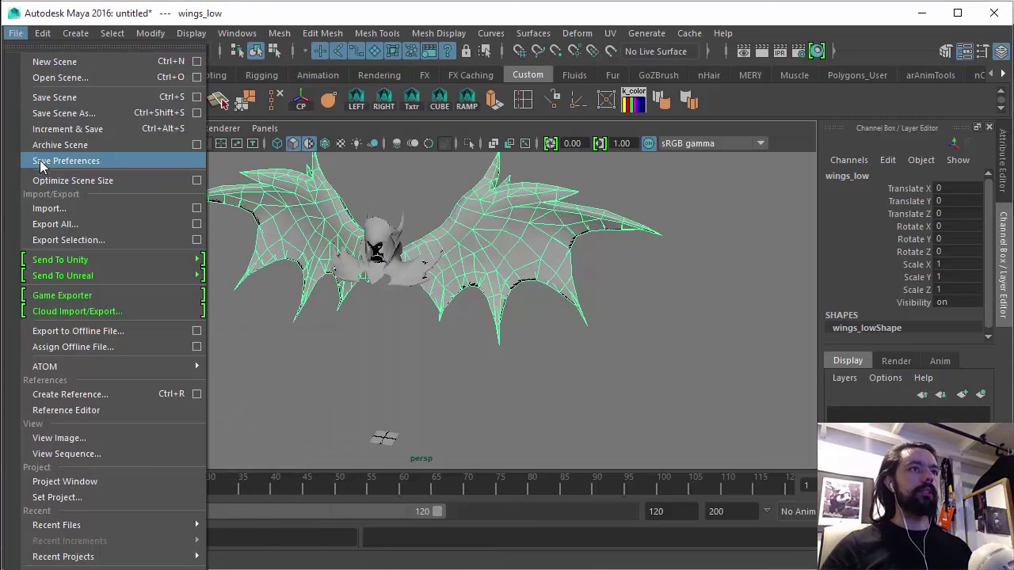
{"action": "left_click", "coordinate": [346, 357]}
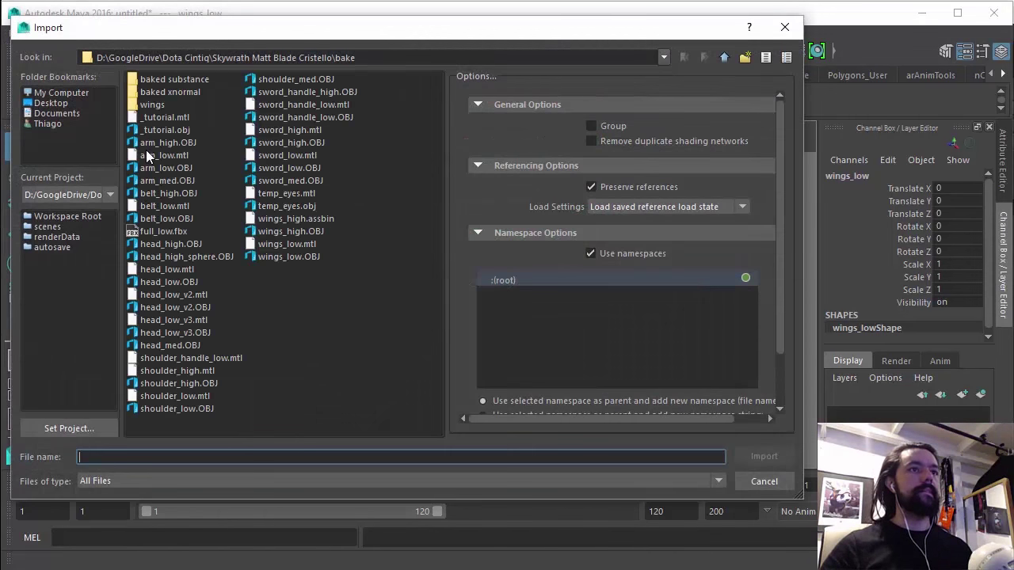
{"action": "left_click", "coordinate": [162, 219]}
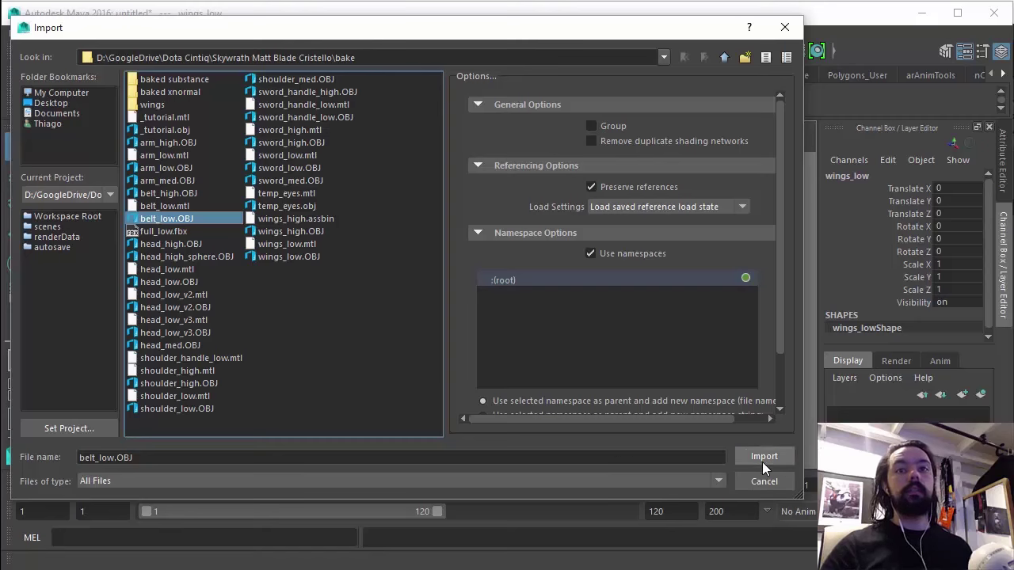
{"action": "left_click", "coordinate": [762, 462]}
{"action": "key", "text": "Return"}
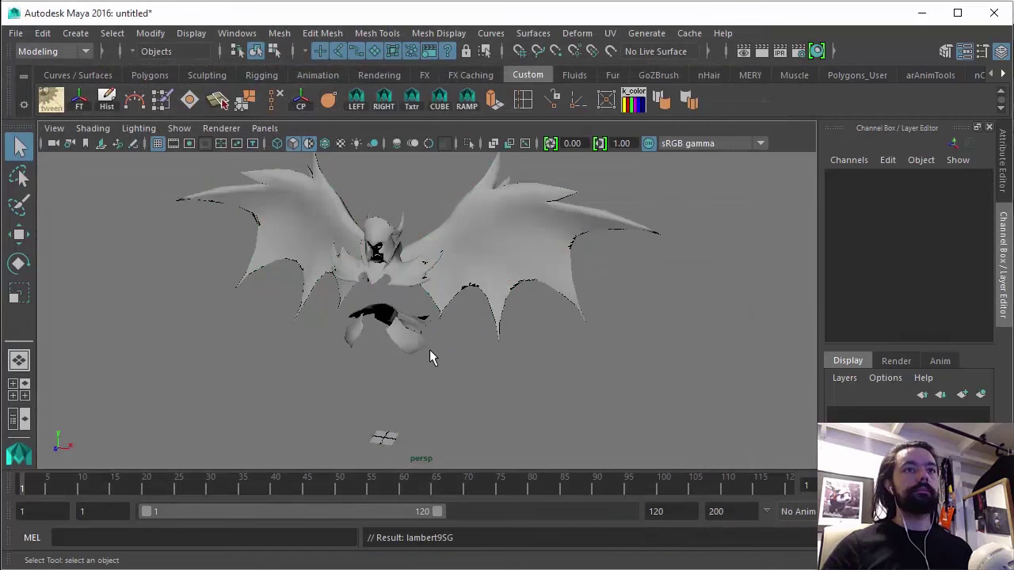
{"action": "left_click", "coordinate": [415, 336]}
{"action": "left_click_drag", "start_coordinate": [432, 358], "coordinate": [435, 339], "text": "alt"}
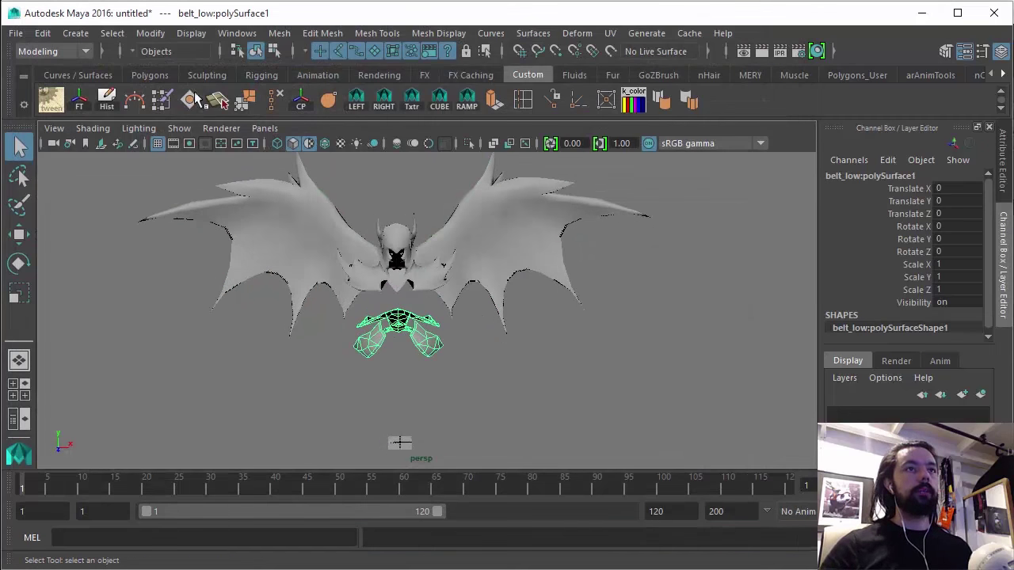
Step: Delete the belt_low namespace in the Namespace Editor, merging its contents into root
{"action": "left_click", "coordinate": [237, 33]}
{"action": "mouse_move", "coordinate": [271, 91]}
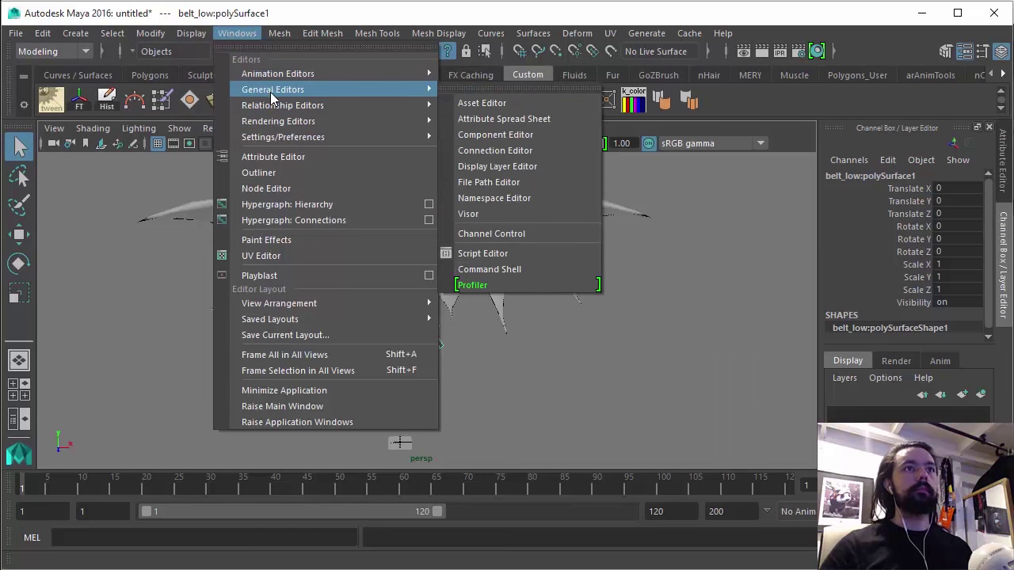
{"action": "left_click", "coordinate": [471, 198]}
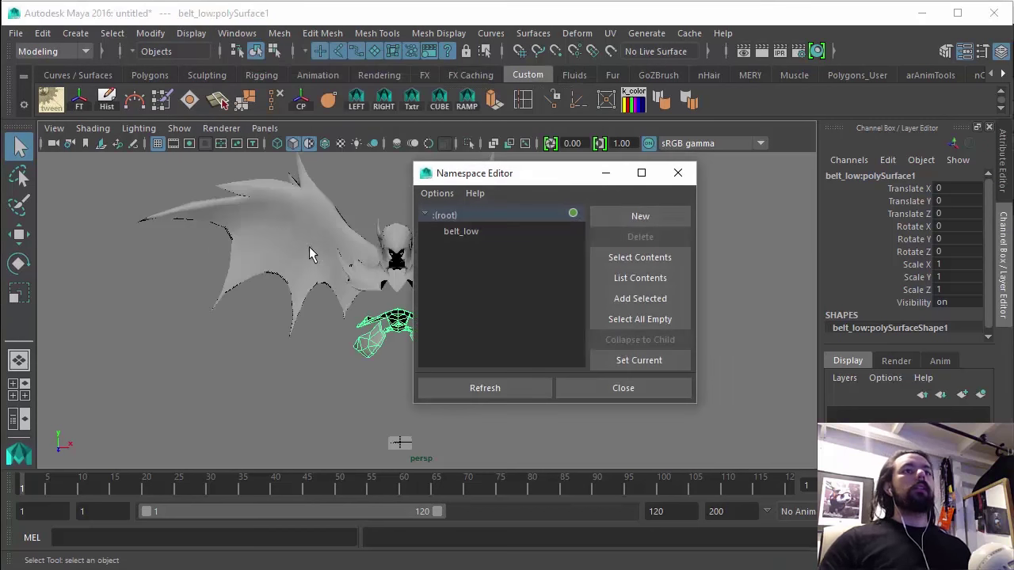
{"action": "left_click", "coordinate": [457, 236]}
{"action": "left_click", "coordinate": [640, 237]}
{"action": "left_click", "coordinate": [491, 282]}
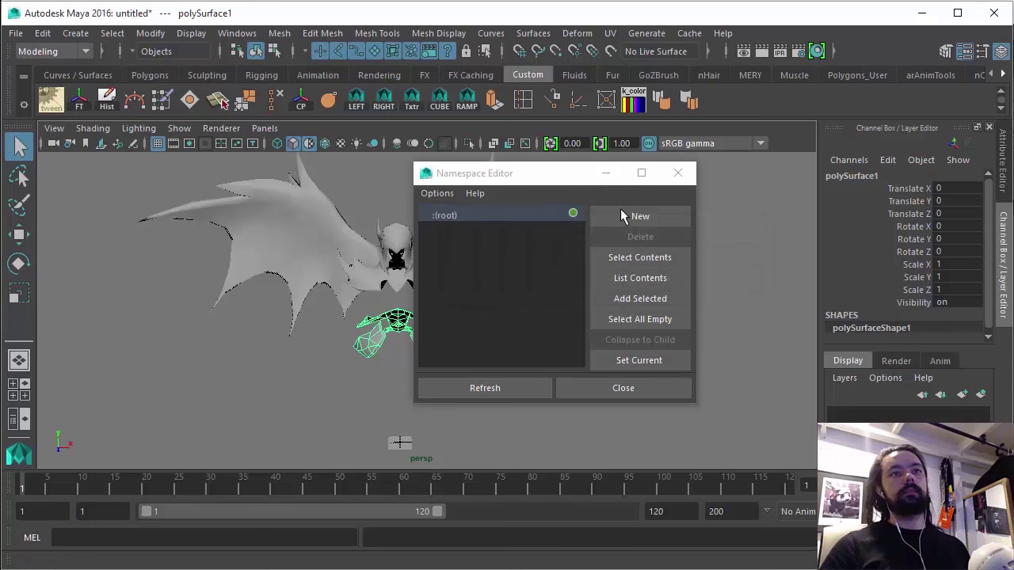
{"action": "left_click", "coordinate": [677, 173]}
{"action": "left_click_drag", "start_coordinate": [405, 374], "coordinate": [334, 360], "text": "alt"}
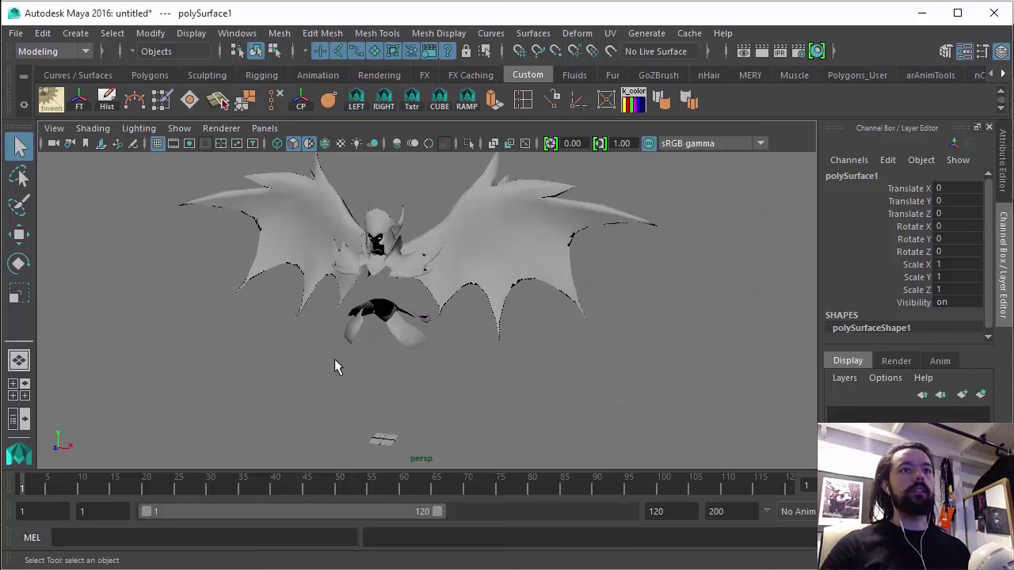
Step: Rename the belt mesh to belt_low in the Channel Box
{"action": "double_click", "coordinate": [850, 178]}
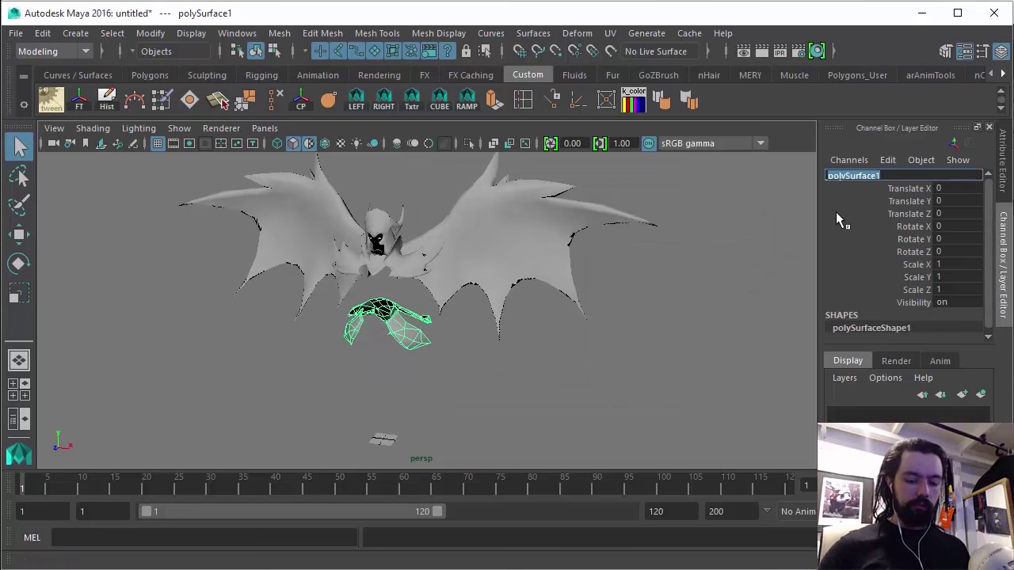
{"action": "type", "text": "bel"}
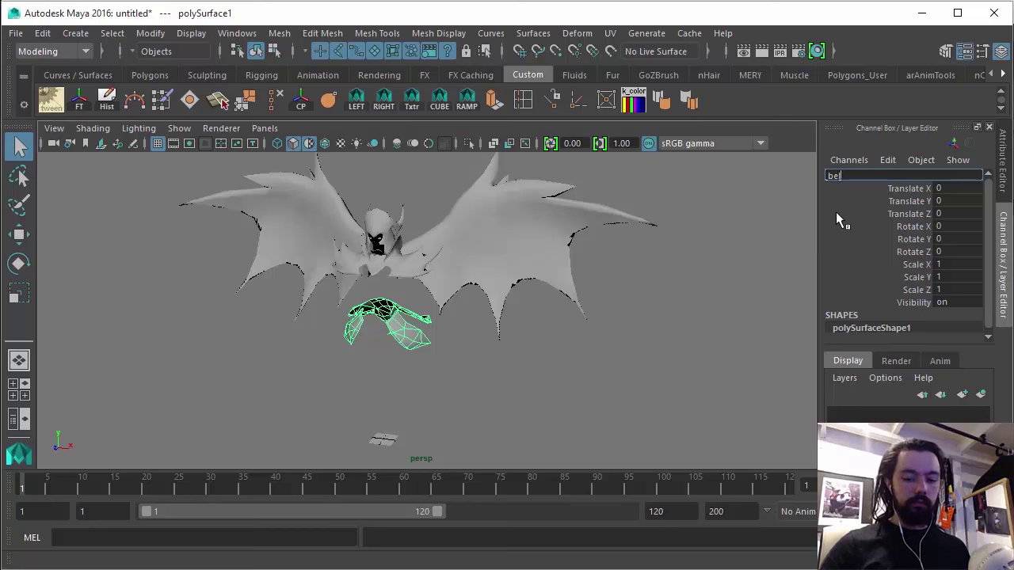
{"action": "type", "text": "t+low"}
{"action": "key", "text": "Return"}
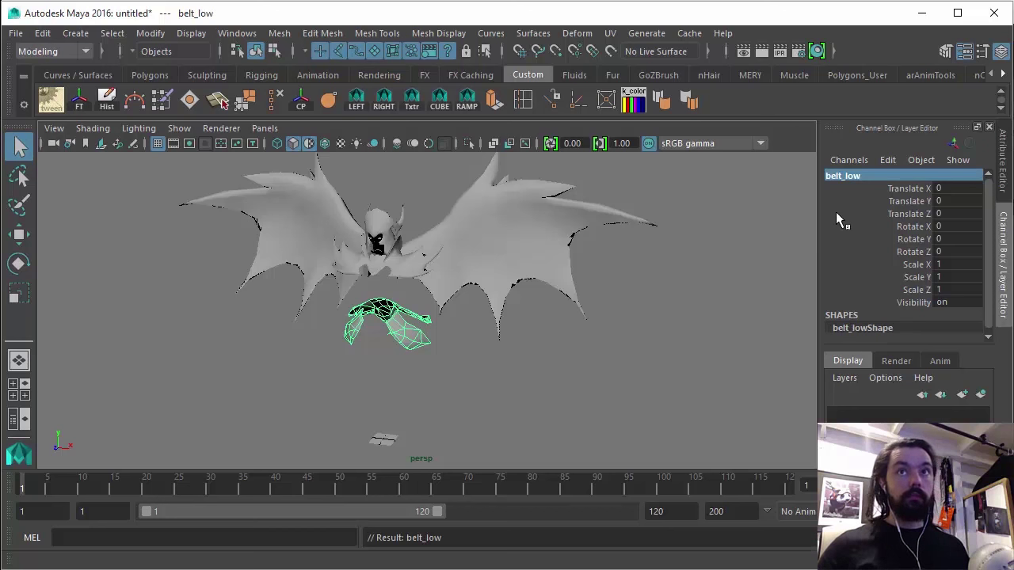
{"action": "left_click", "coordinate": [743, 279]}
{"action": "left_click", "coordinate": [412, 353]}
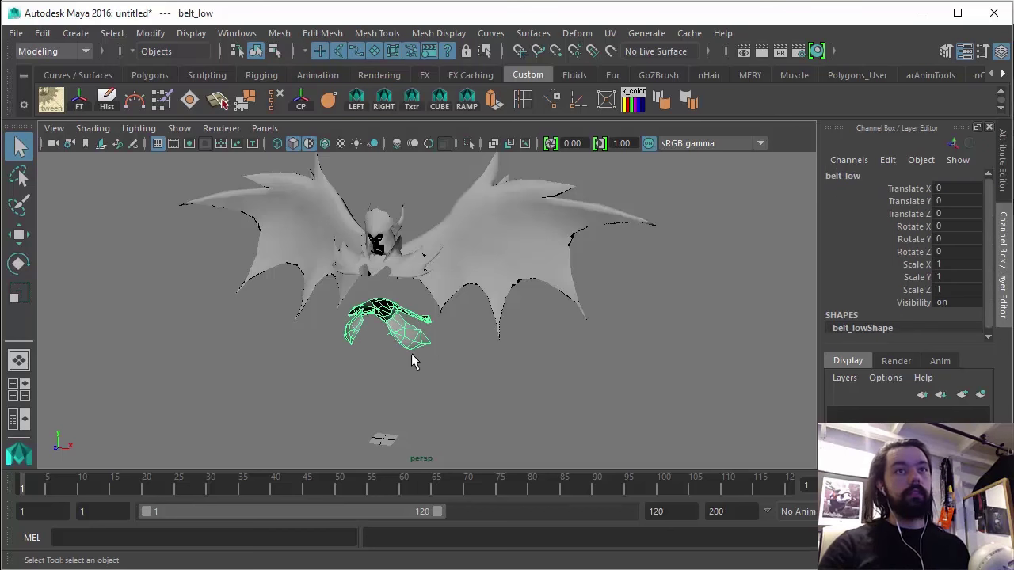
{"action": "left_click_drag", "start_coordinate": [412, 354], "coordinate": [430, 319], "text": "alt"}
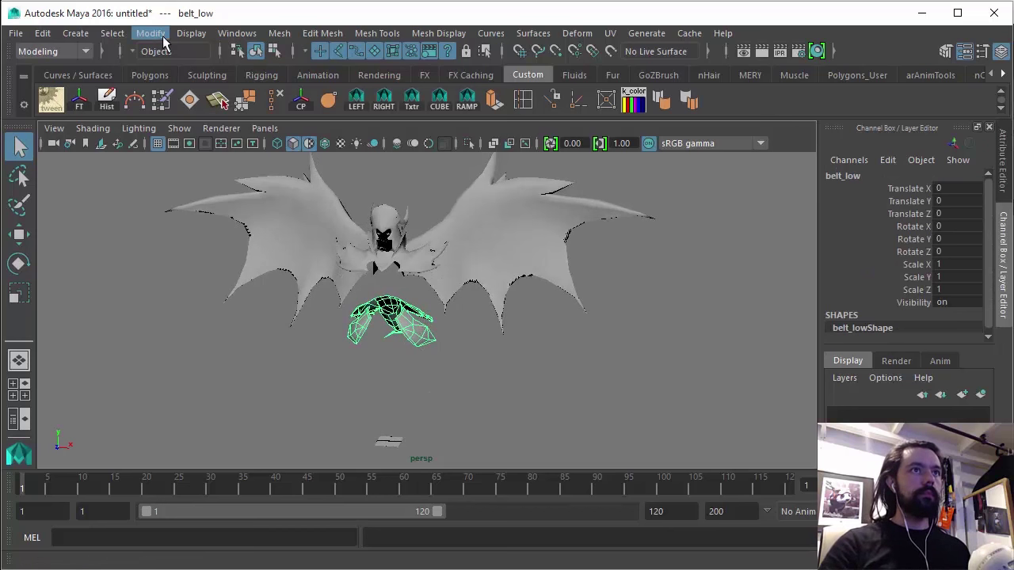
{"action": "left_click", "coordinate": [242, 37]}
{"action": "left_click", "coordinate": [236, 35]}
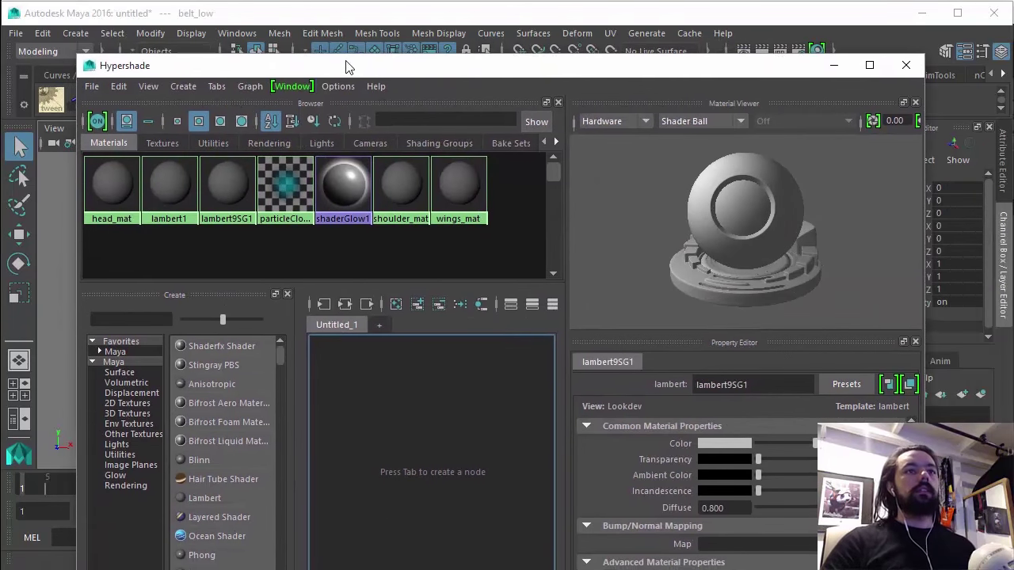
{"action": "left_click", "coordinate": [229, 197]}
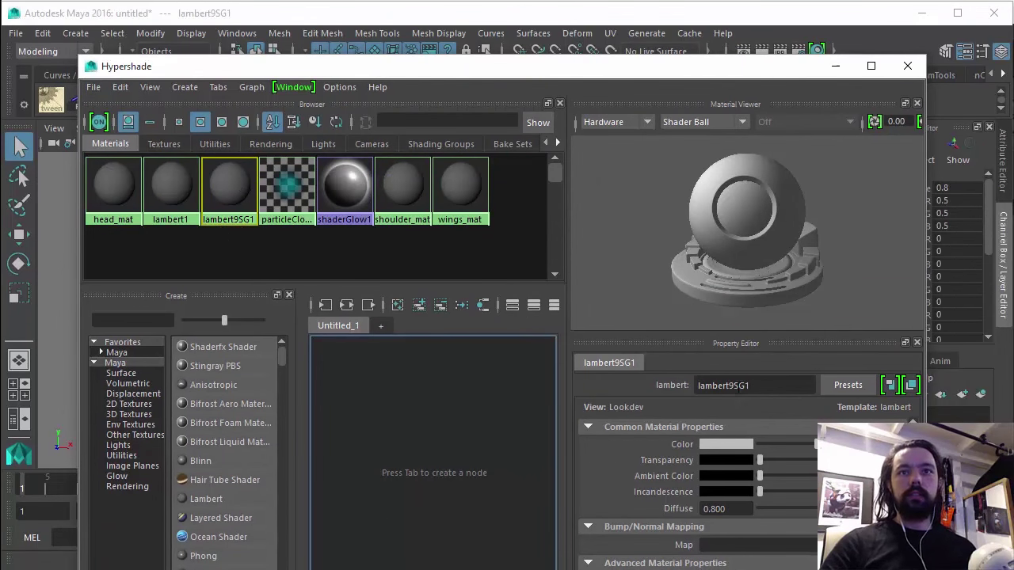
{"action": "left_click", "coordinate": [834, 67]}
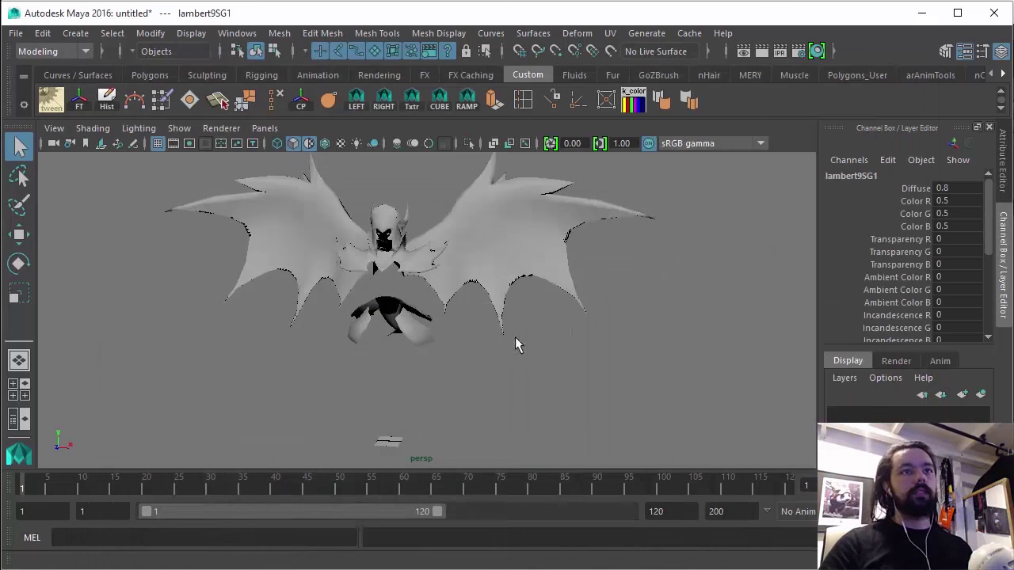
{"action": "left_click_drag", "start_coordinate": [549, 373], "coordinate": [253, 196]}
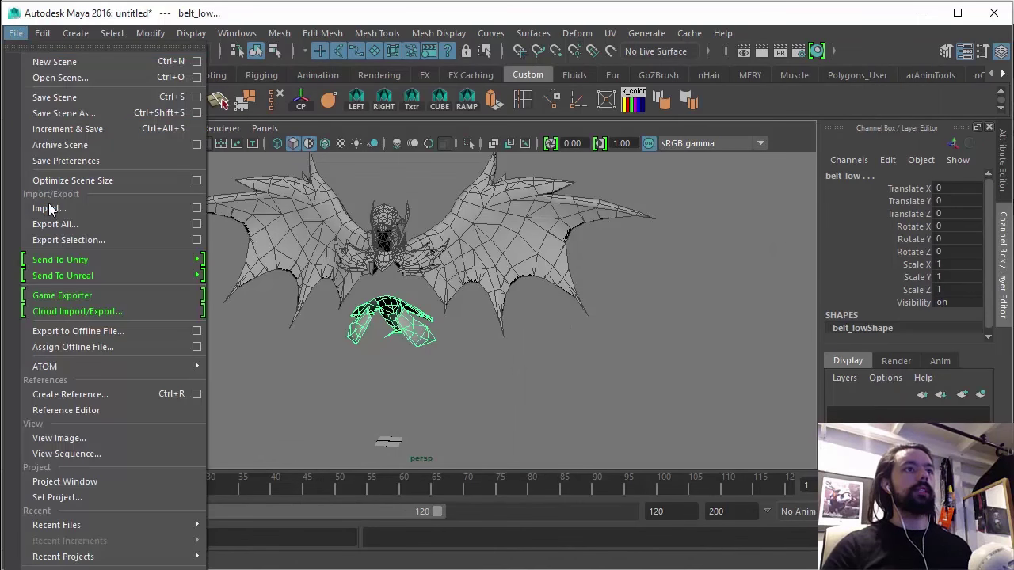
Step: Export the selected belt_low mesh from Maya, overwriting _tutorial.obj in the bake folder
{"action": "left_click", "coordinate": [46, 240]}
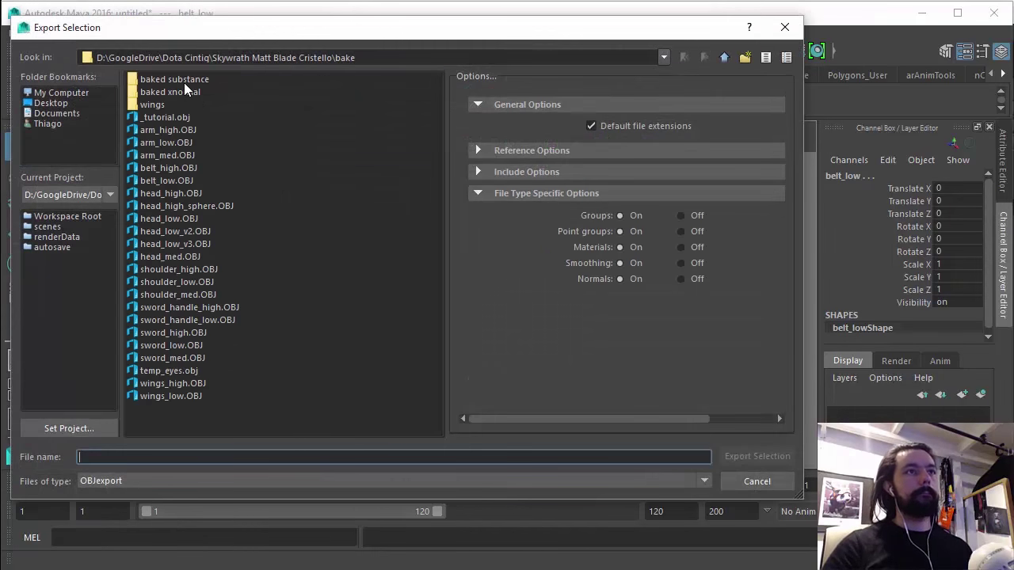
{"action": "left_click", "coordinate": [171, 117]}
{"action": "left_click", "coordinate": [745, 456]}
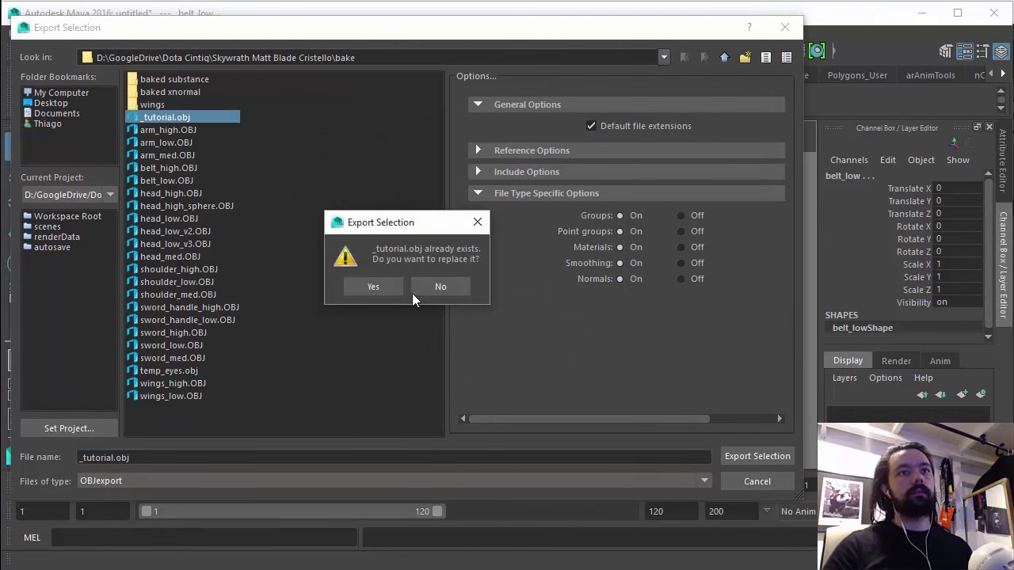
{"action": "left_click", "coordinate": [366, 287]}
{"action": "key", "text": "alt+Tab"}
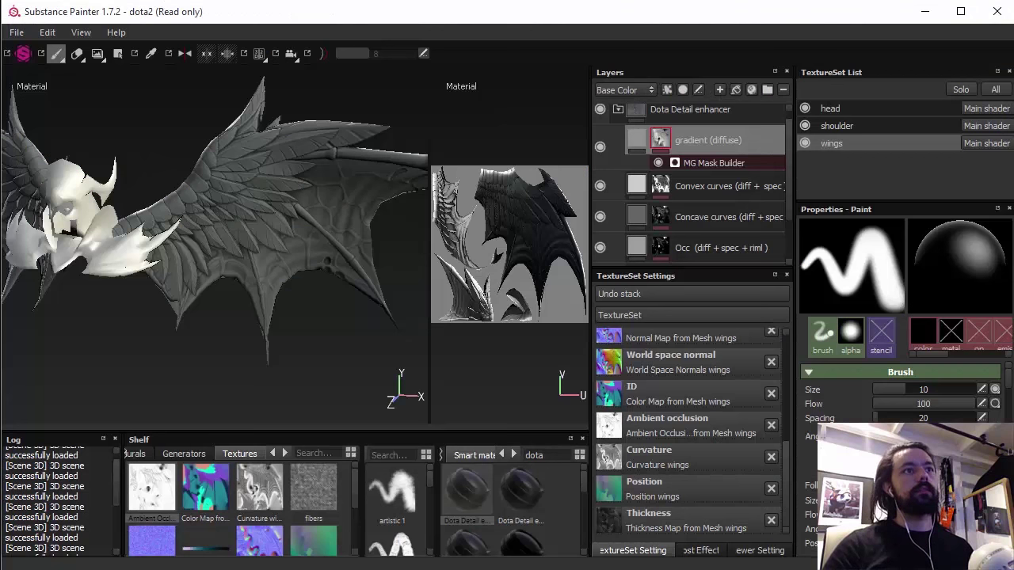
Step: Save the read-only dota2 project as tutorial.spp in the Substance folder
{"action": "left_click", "coordinate": [16, 33]}
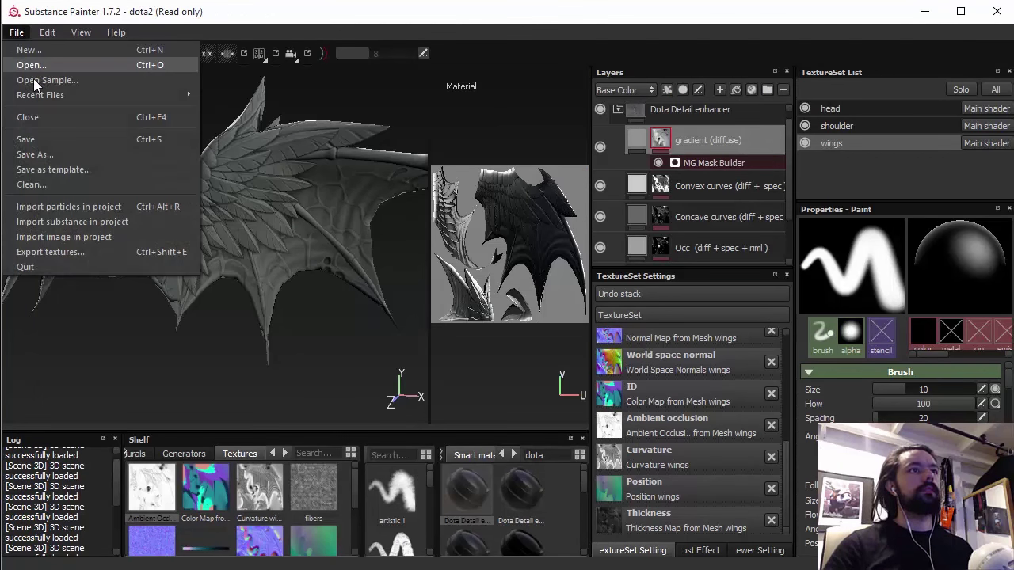
{"action": "left_click", "coordinate": [60, 155]}
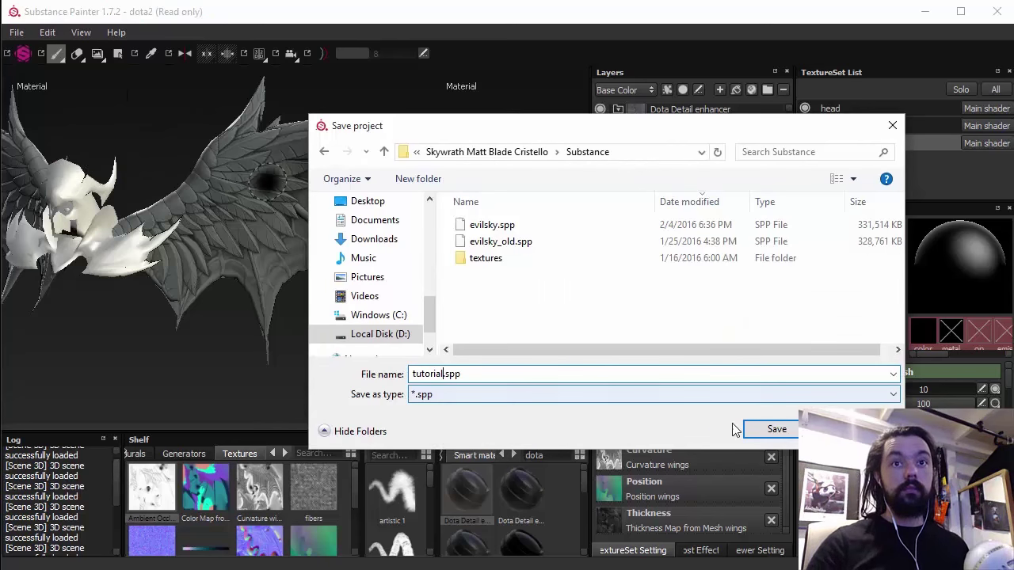
{"action": "left_click", "coordinate": [764, 429]}
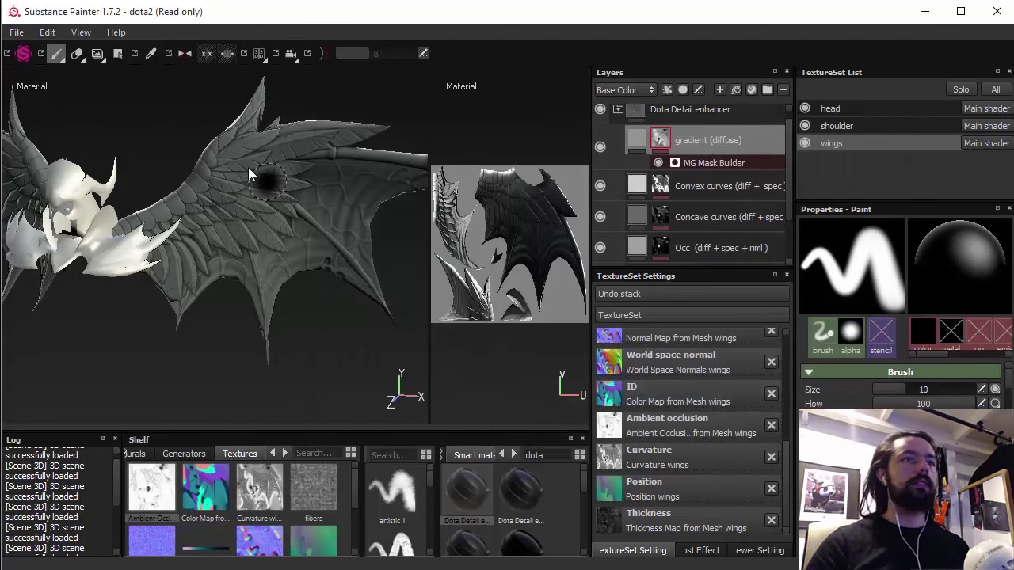
{"action": "left_click", "coordinate": [50, 33]}
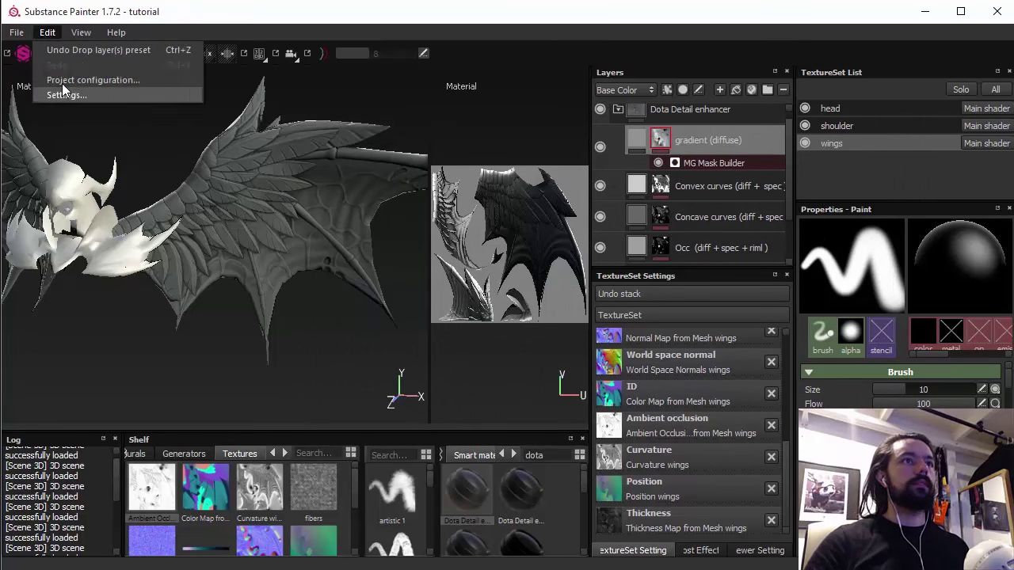
Step: Swap the project mesh to _tutorial.obj with Preserve strokes positions on mesh kept checked
{"action": "left_click", "coordinate": [68, 82]}
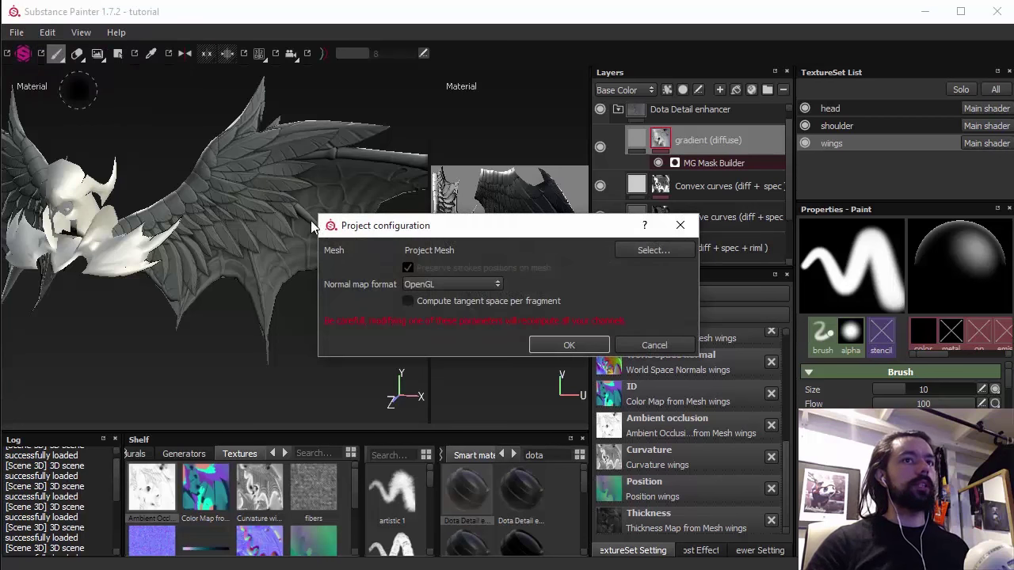
{"action": "left_click", "coordinate": [630, 254]}
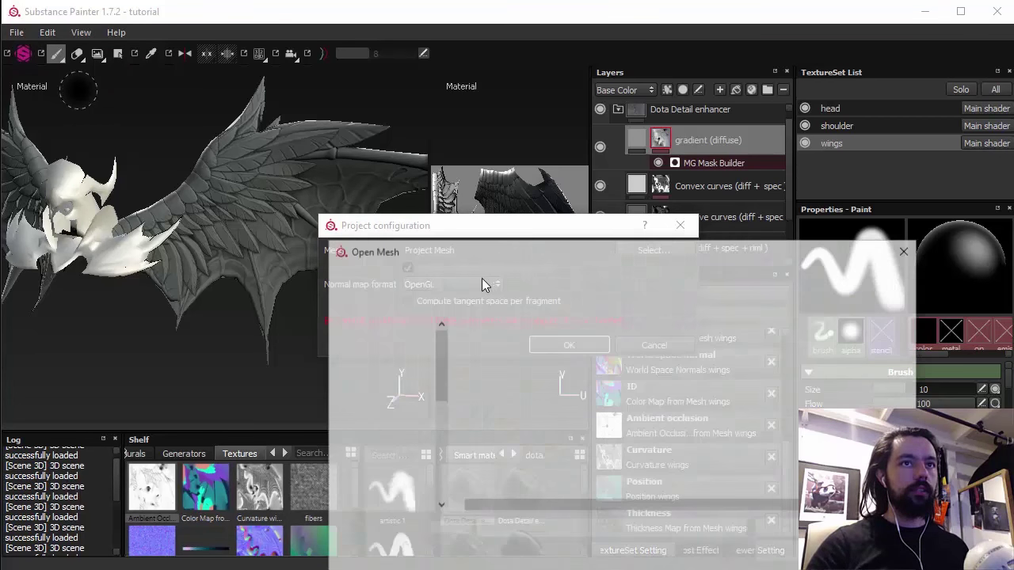
{"action": "double_click", "coordinate": [498, 228]}
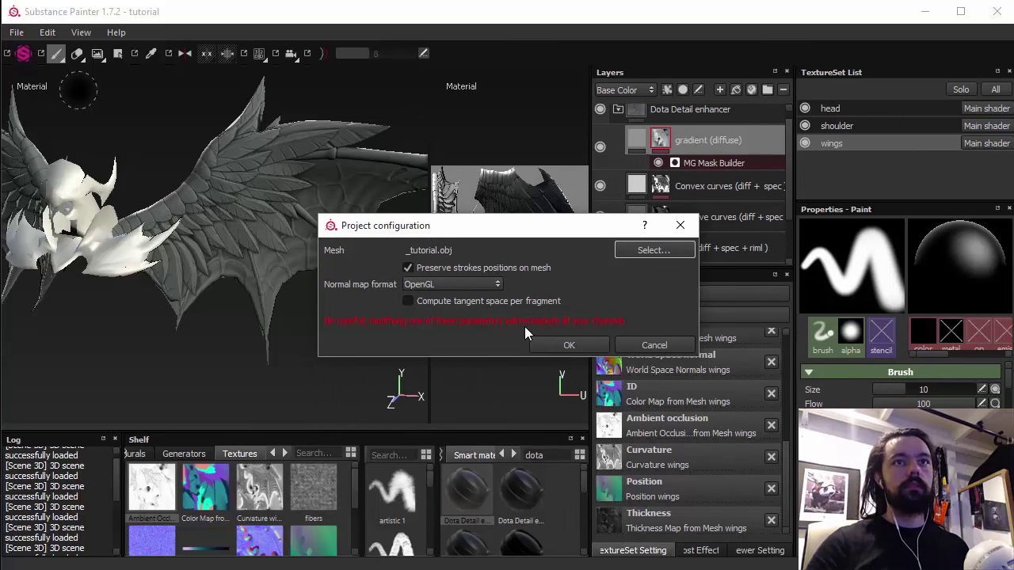
{"action": "left_click", "coordinate": [550, 345]}
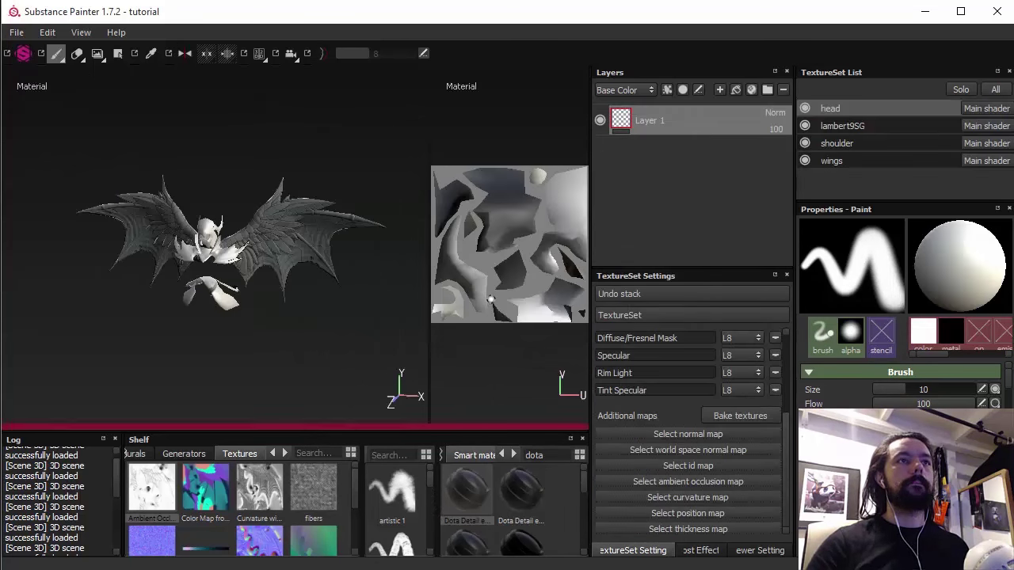
Step: Inspect the reloaded bat model and select the new lambert9SG belt texture set
{"action": "left_click_drag", "start_coordinate": [321, 295], "coordinate": [397, 245], "text": "alt"}
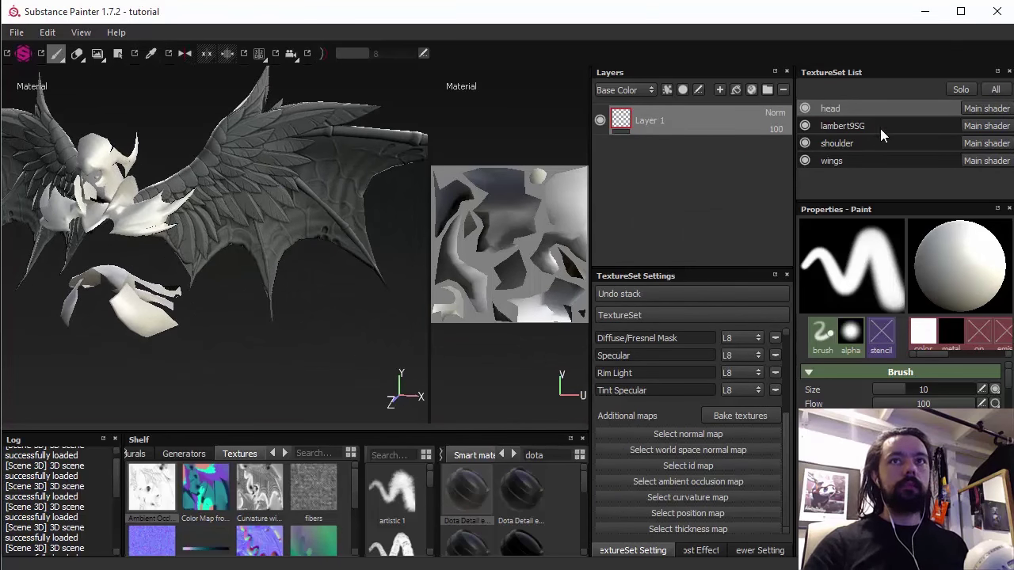
{"action": "left_click", "coordinate": [837, 166]}
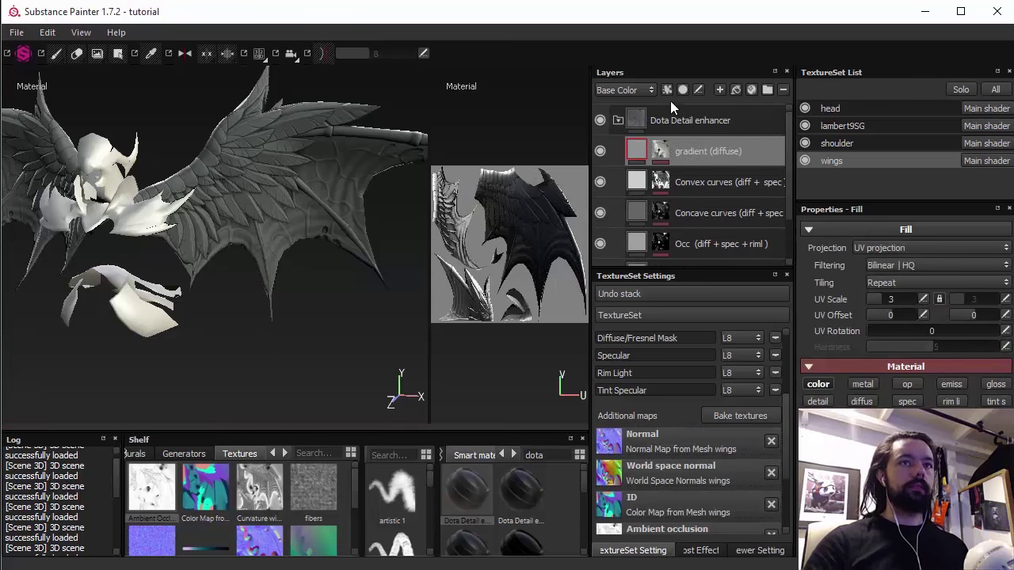
{"action": "left_click", "coordinate": [828, 129]}
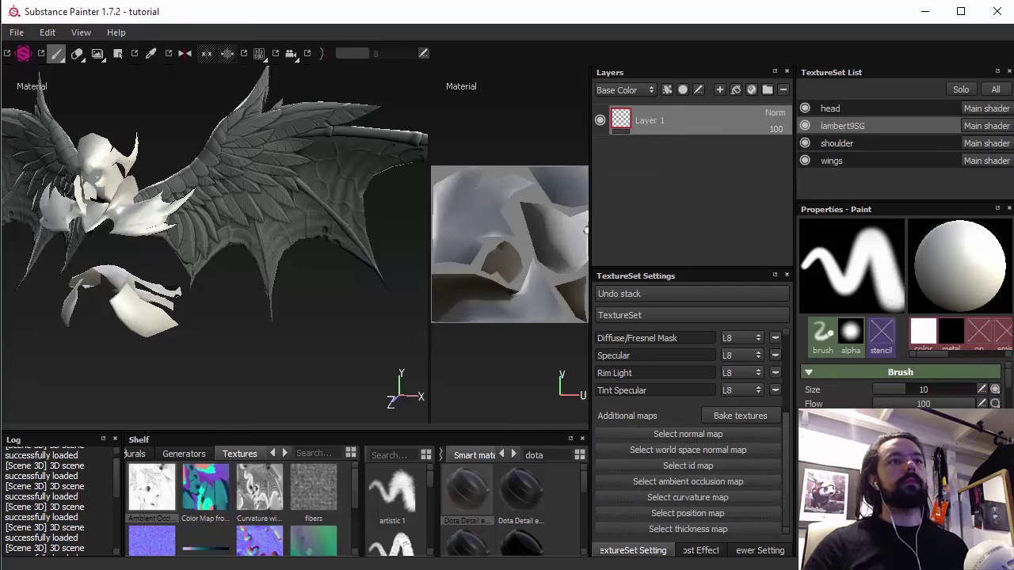
{"action": "left_click_drag", "start_coordinate": [586, 230], "coordinate": [279, 277], "text": "alt"}
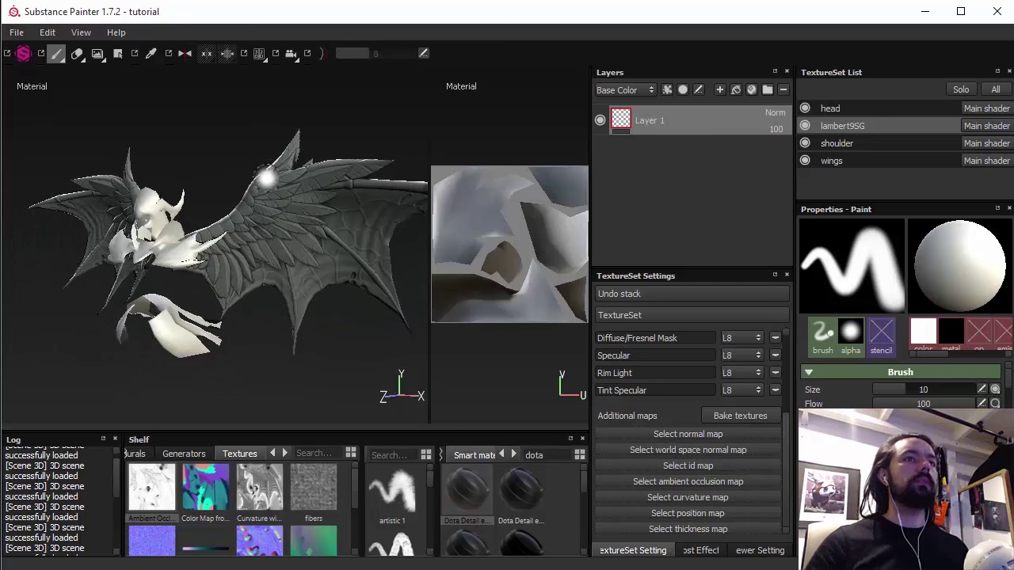
{"action": "left_click_drag", "start_coordinate": [164, 171], "coordinate": [196, 180], "text": "alt"}
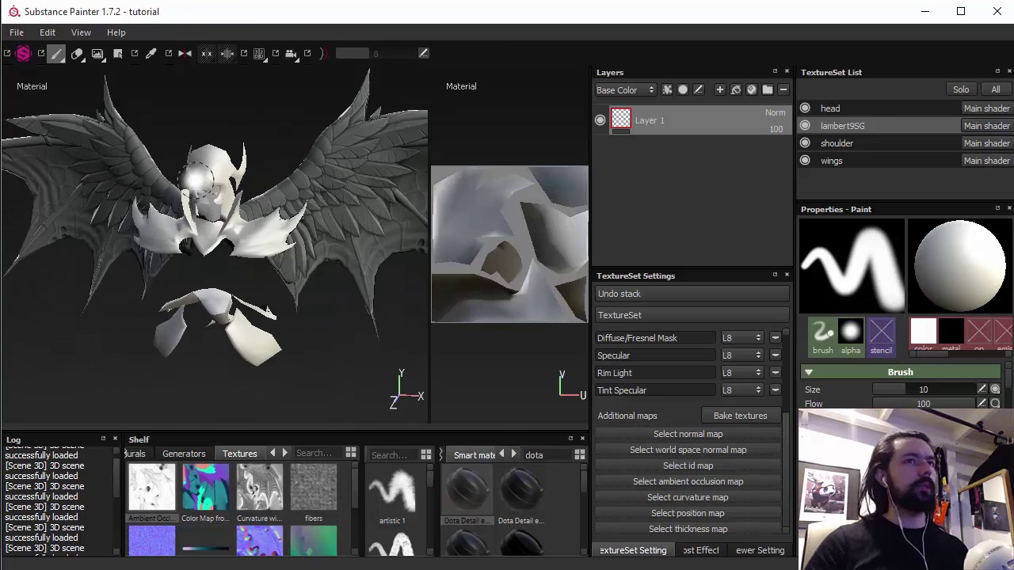